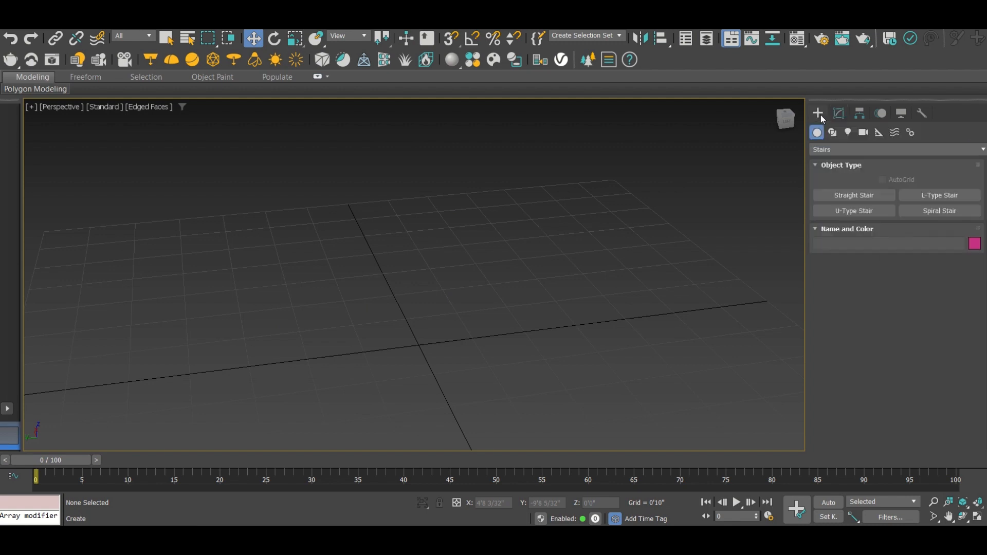
# Create a Box from the Standard Primitives on the grid, about 1'0" long, 2'9" wide and 3" high
pyautogui.click(822, 150)
pyautogui.click(831, 163)
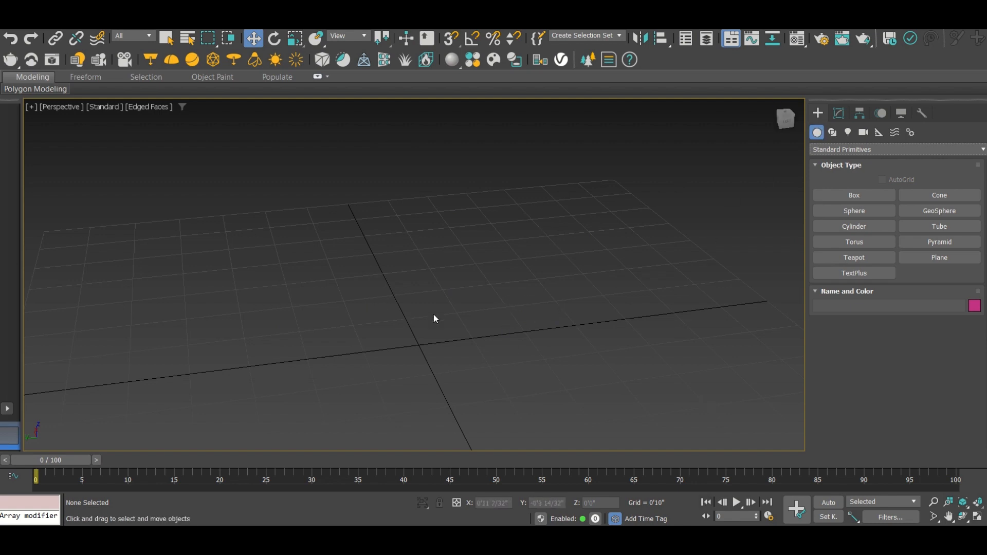
pyautogui.scroll(-3, 437, 239)
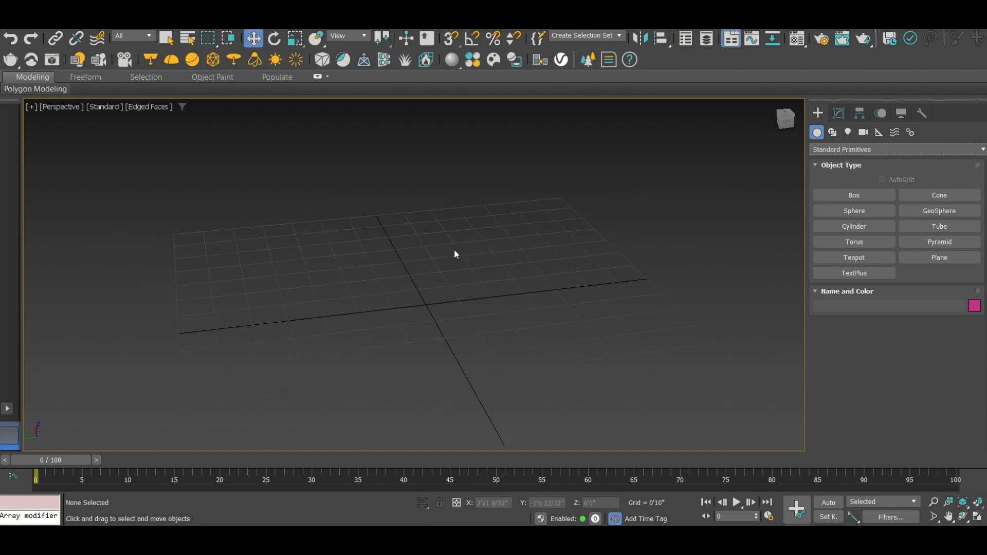
pyautogui.scroll(-2, 455, 249)
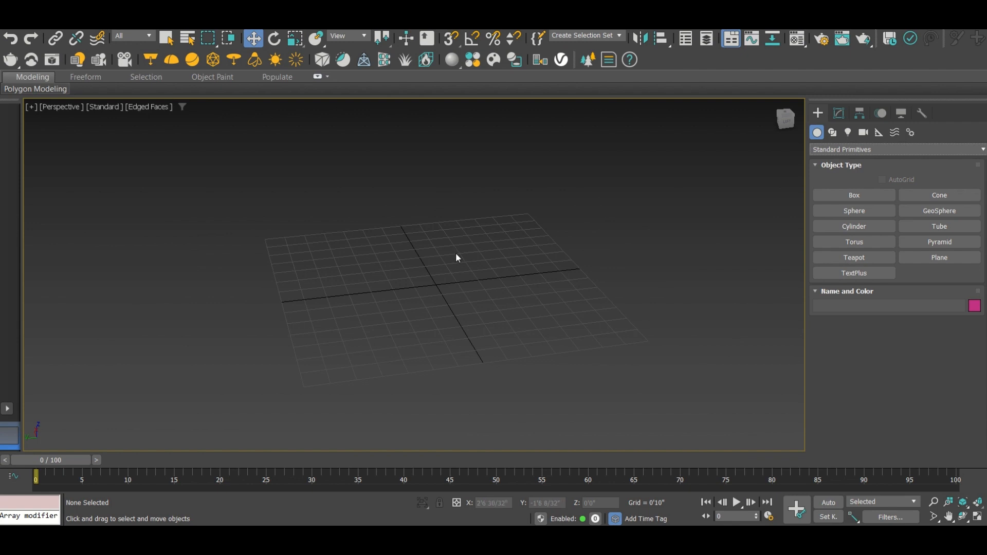
pyautogui.keyDown('alt'); pyautogui.moveTo(458, 306); pyautogui.dragTo(487, 309, button='middle'); pyautogui.keyUp('alt')
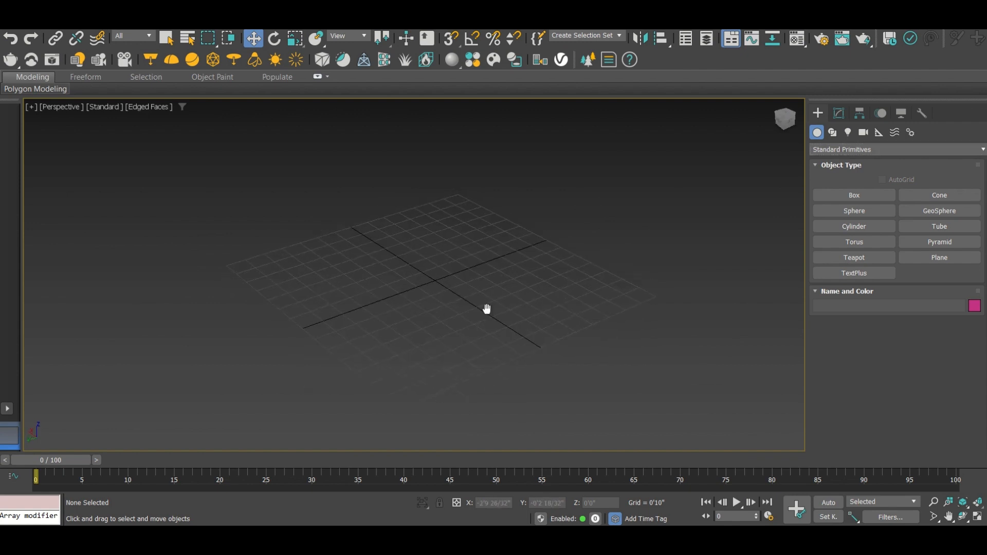
pyautogui.scroll(2, 428, 267)
pyautogui.scroll(1, 415, 260)
pyautogui.click(845, 195)
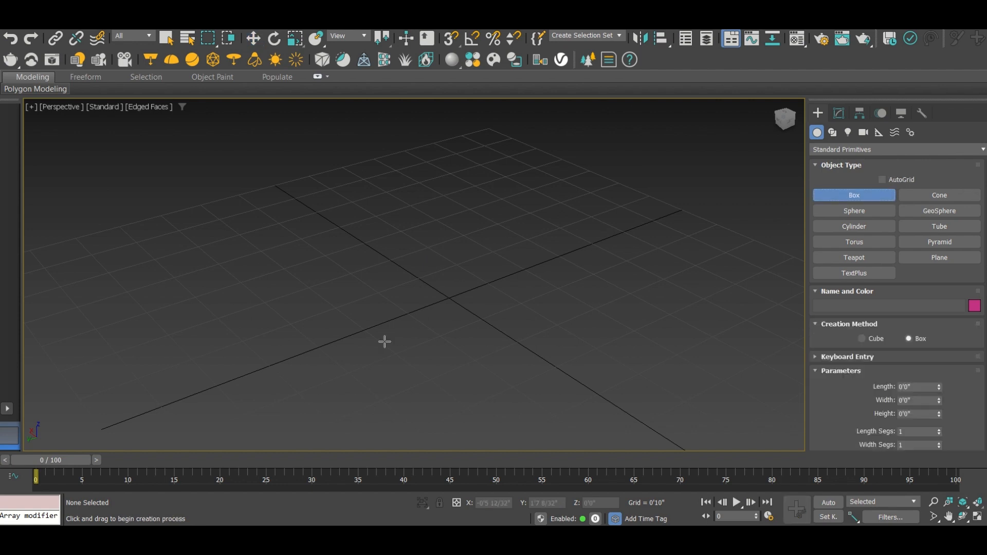
pyautogui.moveTo(279, 299); pyautogui.dragTo(434, 342)
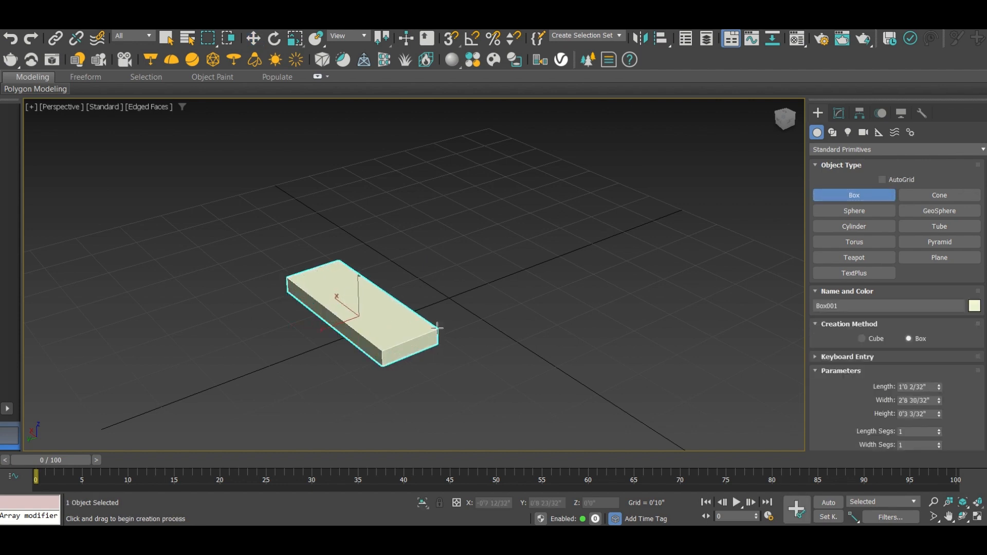
pyautogui.click(436, 327)
pyautogui.press('w')
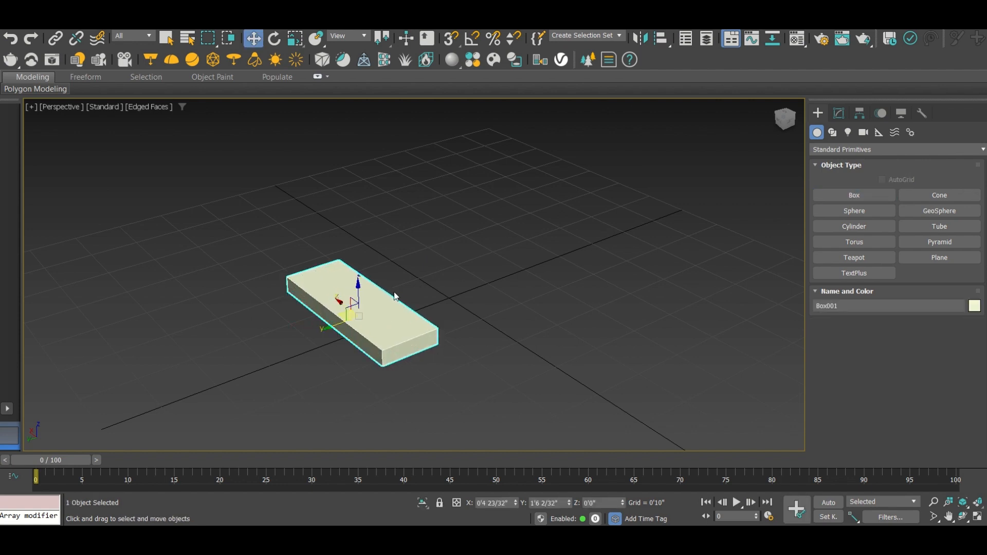
# Hide the grid and set the box's length to 3', width to 1' and height to 6"
pyautogui.moveTo(395, 297); pyautogui.dragTo(383, 276, button='middle')
pyautogui.press('g')
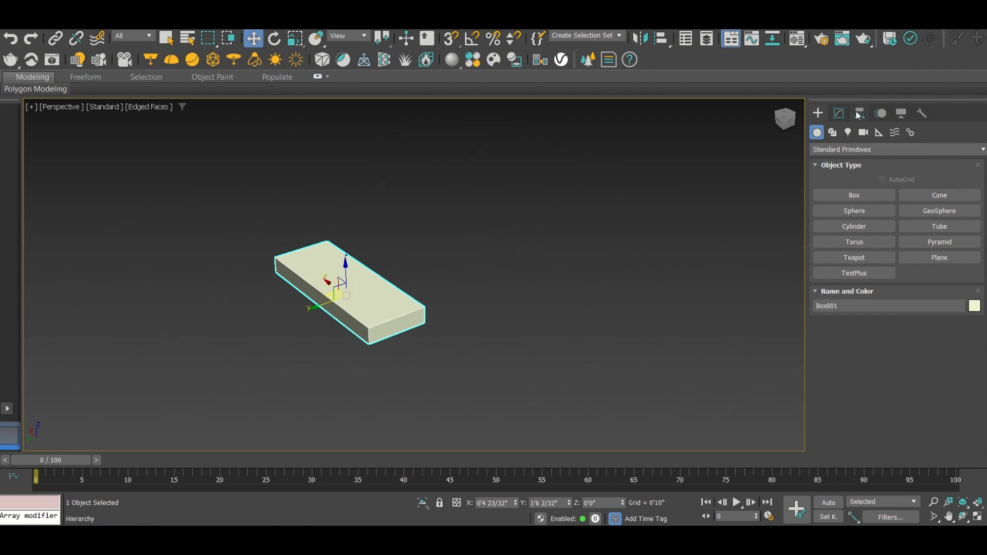
pyautogui.click(838, 114)
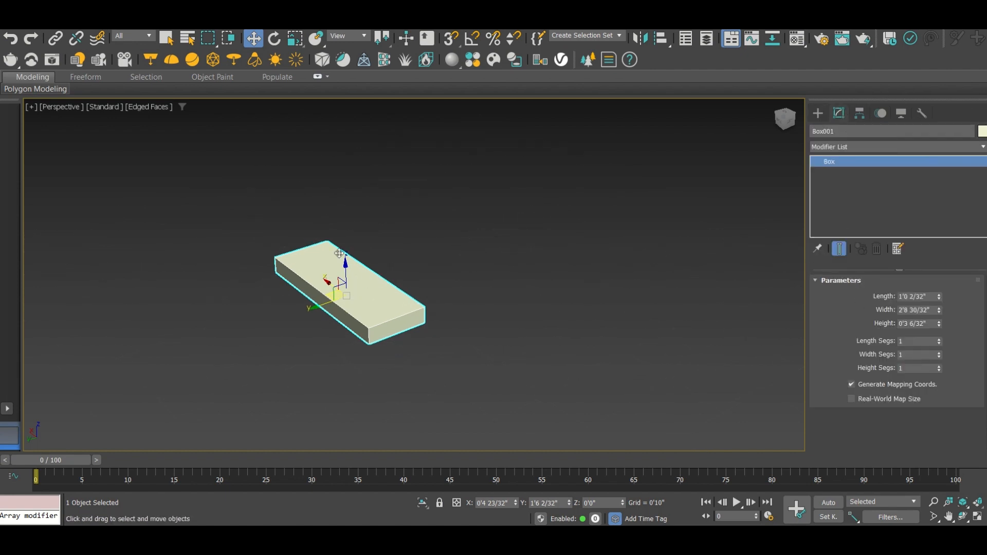
pyautogui.scroll(5, 334, 253)
pyautogui.scroll(-3, 334, 257)
pyautogui.scroll(1, 337, 275)
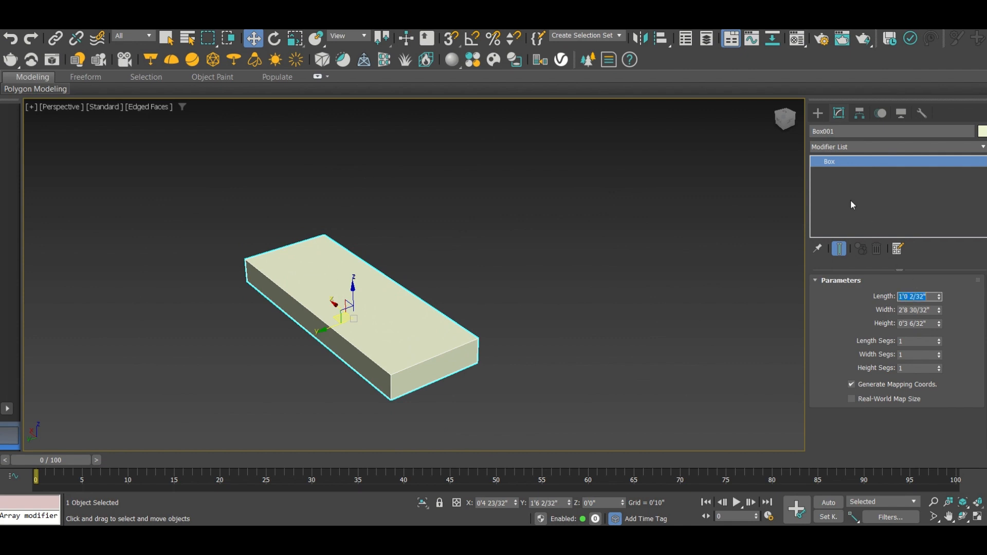
pyautogui.write("3'")
pyautogui.press('Return')
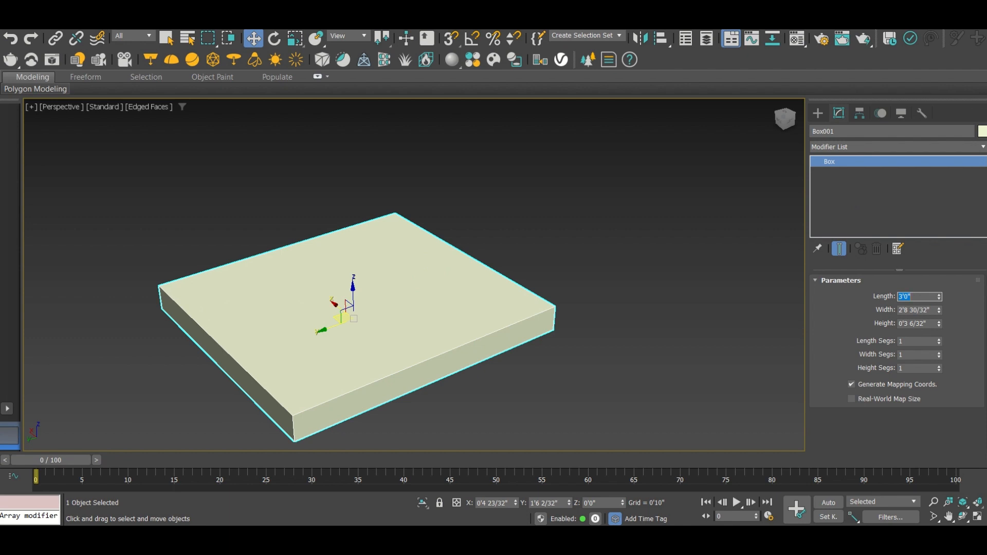
pyautogui.press('Tab')
pyautogui.write("1'")
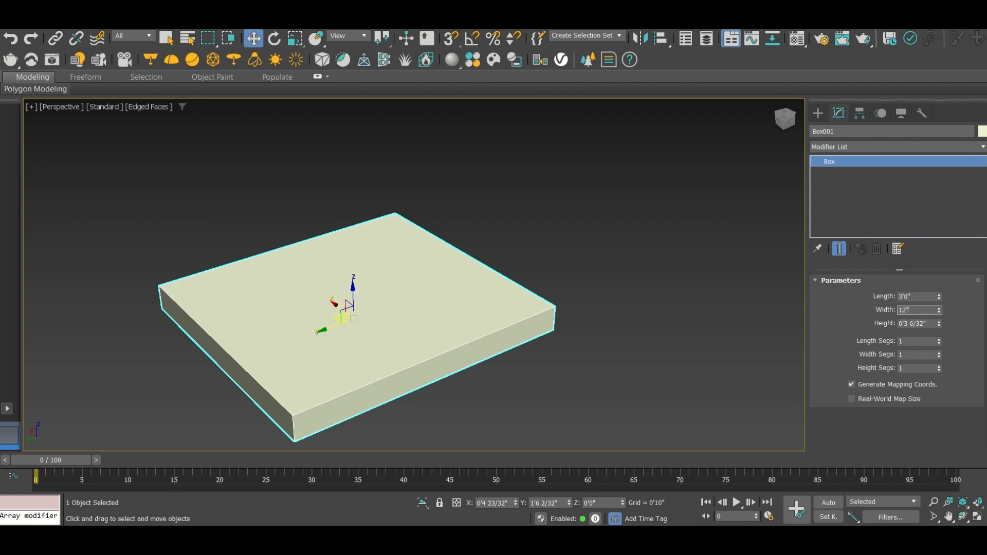
pyautogui.press('Return')
pyautogui.press('Tab')
pyautogui.write('6"')
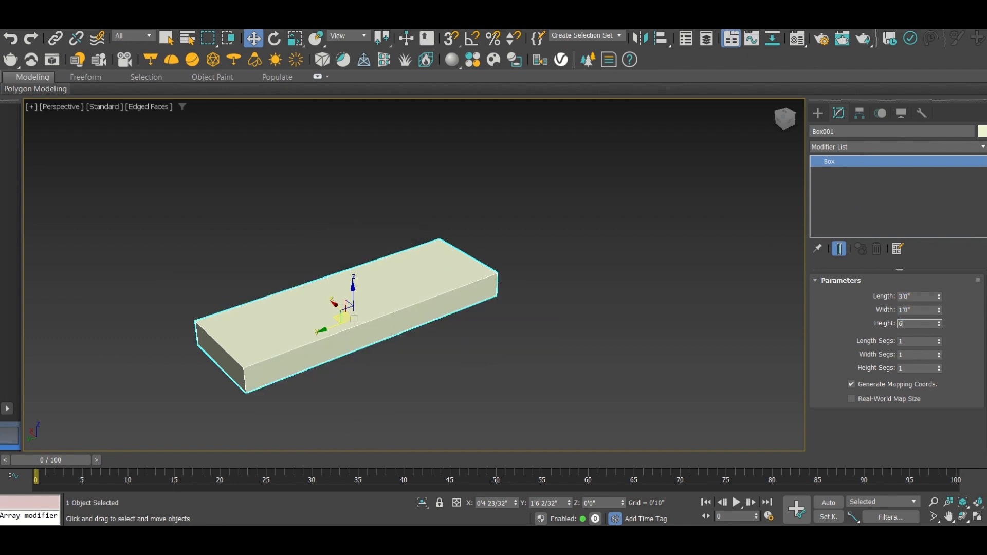
pyautogui.press('Return')
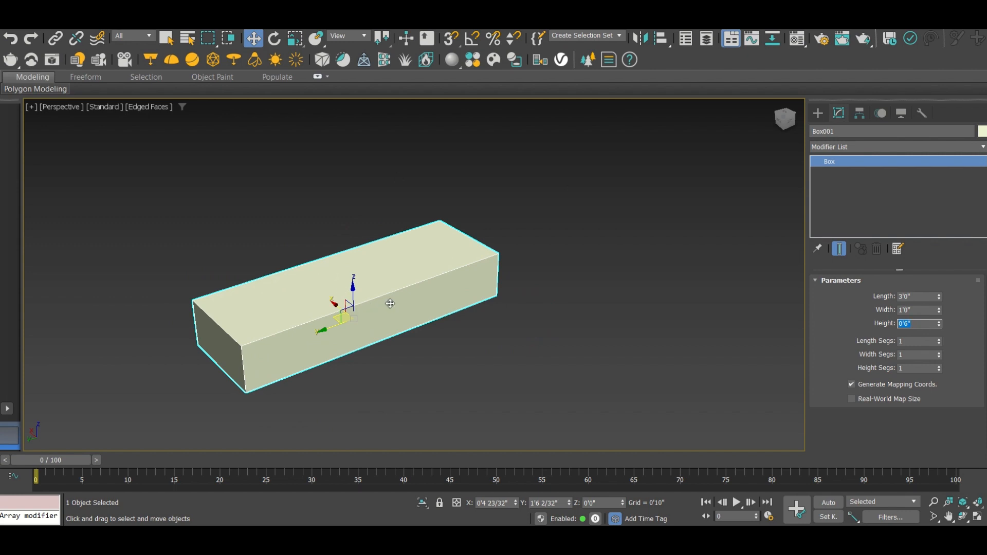
# Turn on angle snap and set its angle increment to 90 degrees
pyautogui.scroll(-5, 390, 304)
pyautogui.keyDown('alt'); pyautogui.moveTo(376, 323); pyautogui.dragTo(457, 301, button='middle'); pyautogui.keyUp('alt')
pyautogui.scroll(5, 339, 303)
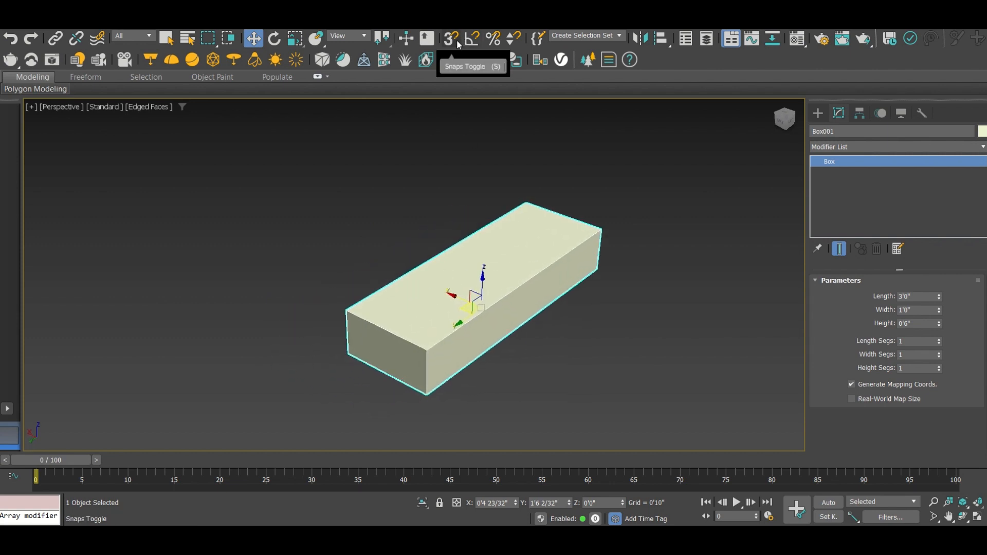
pyautogui.rightClick(472, 39)
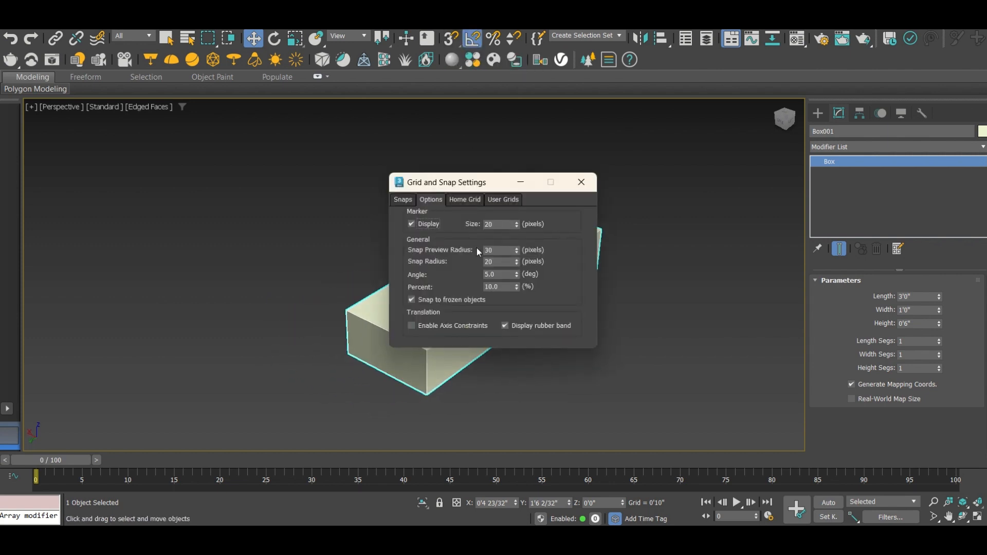
pyautogui.doubleClick(494, 274)
pyautogui.write('90')
pyautogui.click(580, 184)
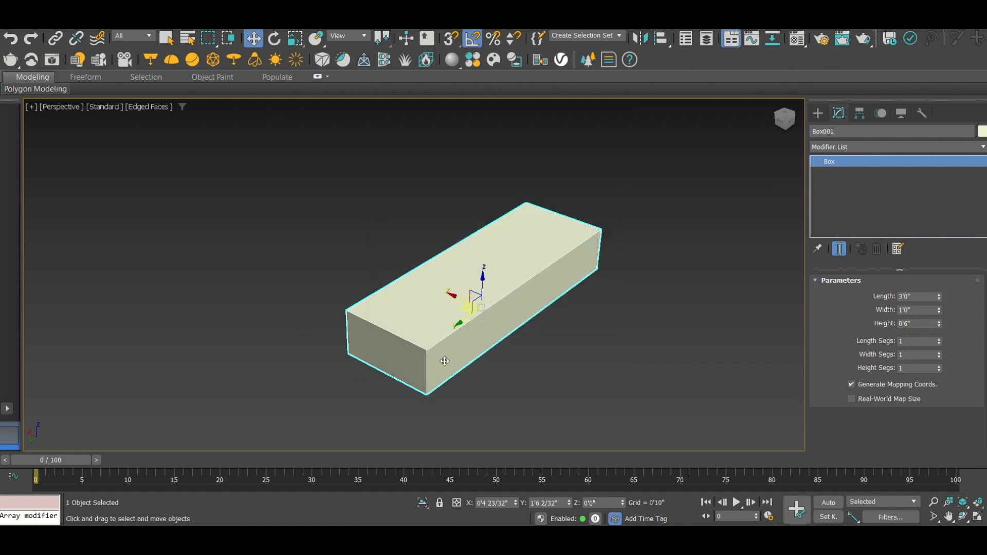
# Turn on 3D snapping and check the active snap types and options in the grid and snap settings
pyautogui.moveTo(463, 329); pyautogui.dragTo(495, 328)
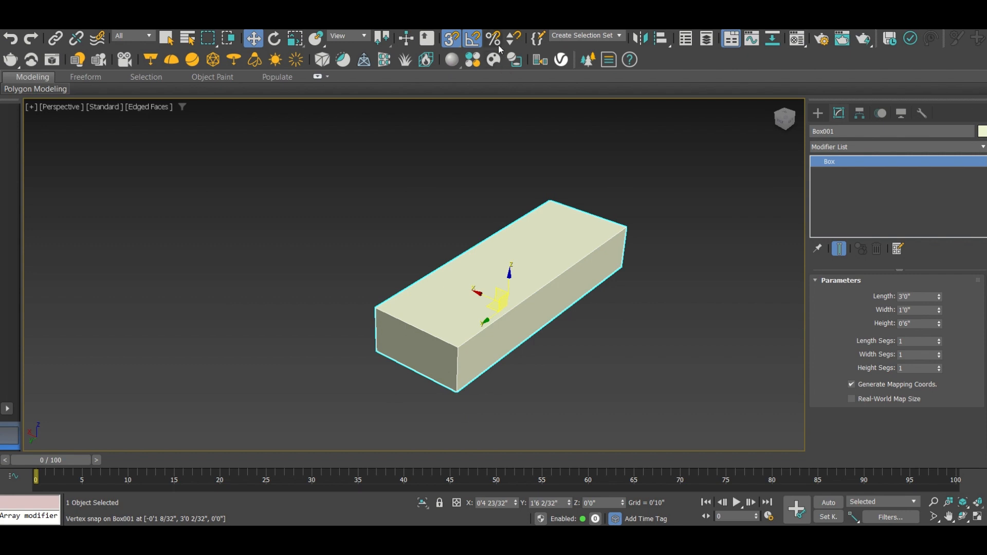
pyautogui.rightClick(467, 38)
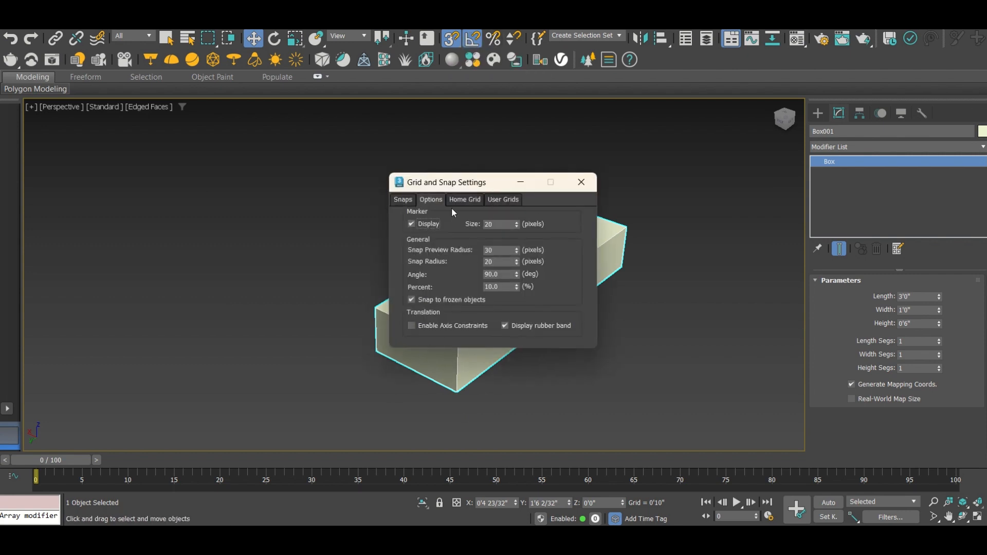
pyautogui.click(580, 182)
pyautogui.rightClick(458, 44)
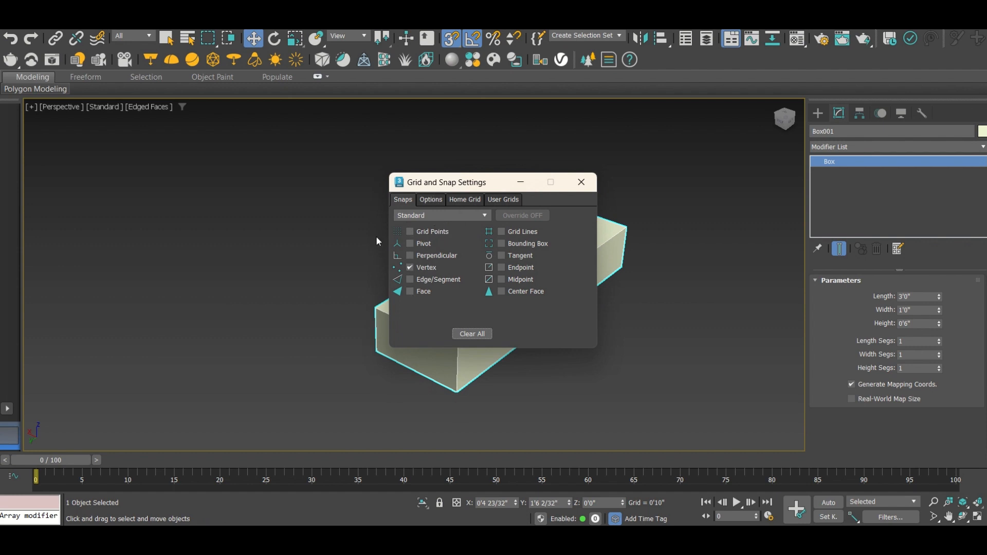
pyautogui.click(581, 182)
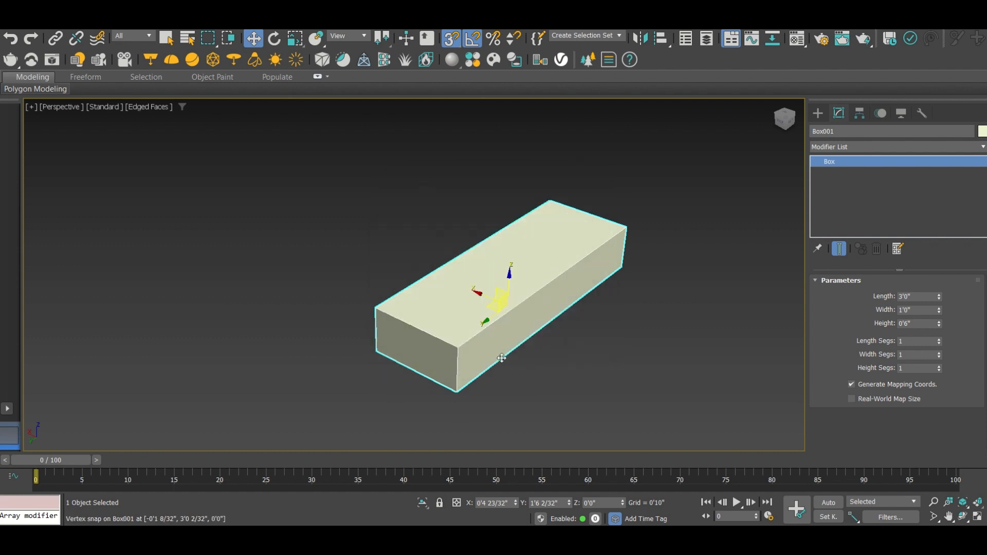
# Clone the box by snapping its bottom front corner to its top rear corner, making 10 copies that form a staircase
pyautogui.scroll(-2, 503, 353)
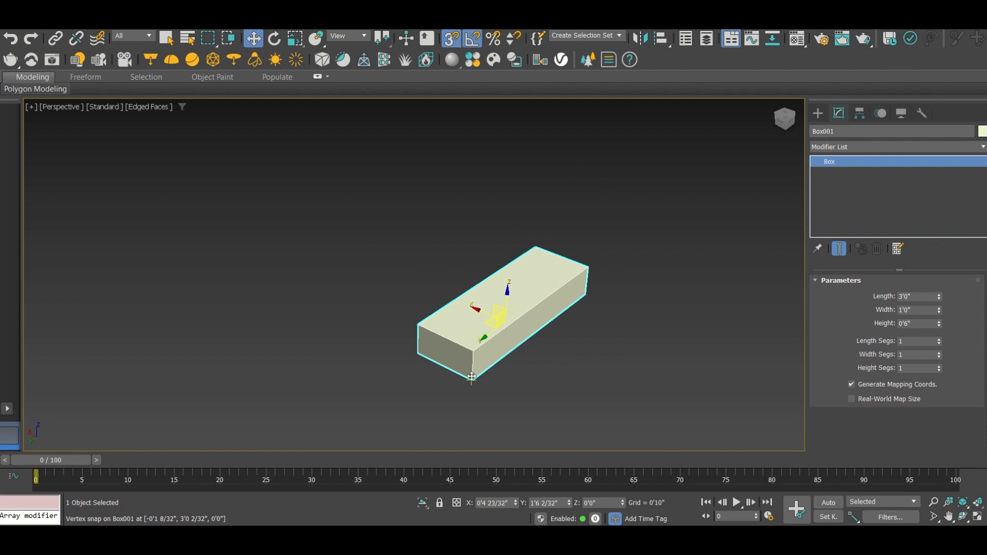
pyautogui.moveTo(472, 376)
pyautogui.keyDown('shift'); pyautogui.mouseDown()
pyautogui.moveTo(422, 315)
pyautogui.moveTo(410, 333)
pyautogui.moveTo(409, 309)
pyautogui.moveTo(413, 320)
pyautogui.moveTo(438, 307)
pyautogui.moveTo(436, 338)
pyautogui.mouseUp(); pyautogui.keyUp('shift')
pyautogui.scroll(4, 413, 320)
pyautogui.scroll(2, 413, 320)
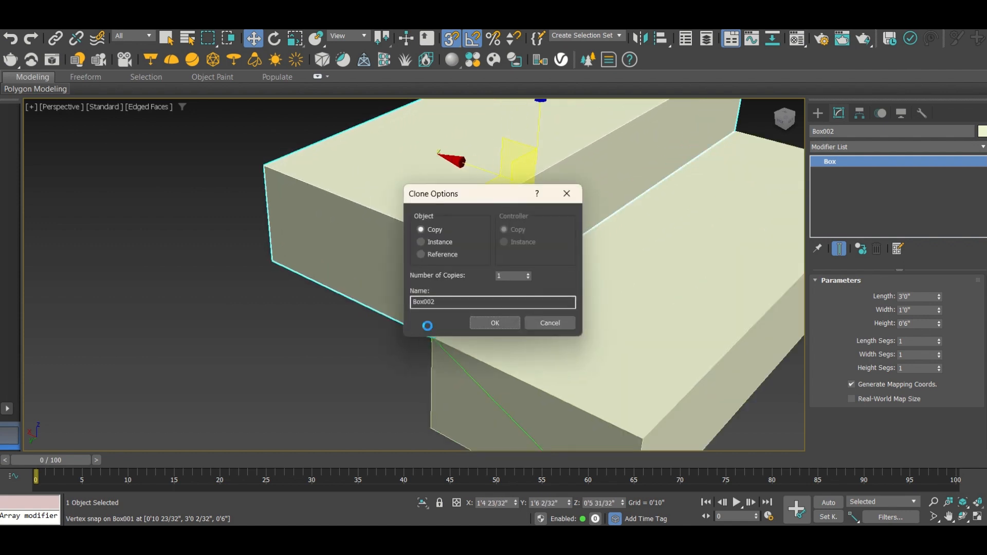
pyautogui.doubleClick(508, 276)
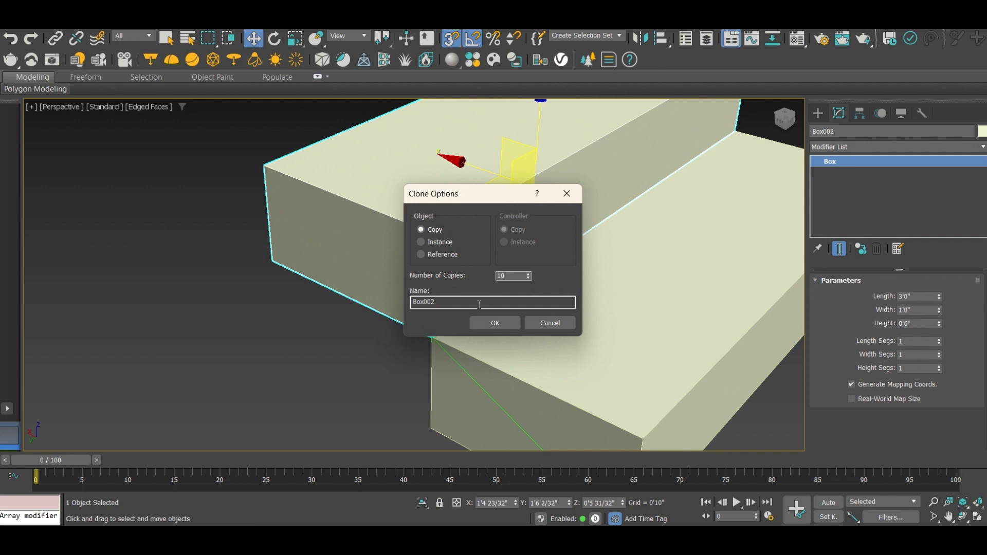
pyautogui.click(489, 322)
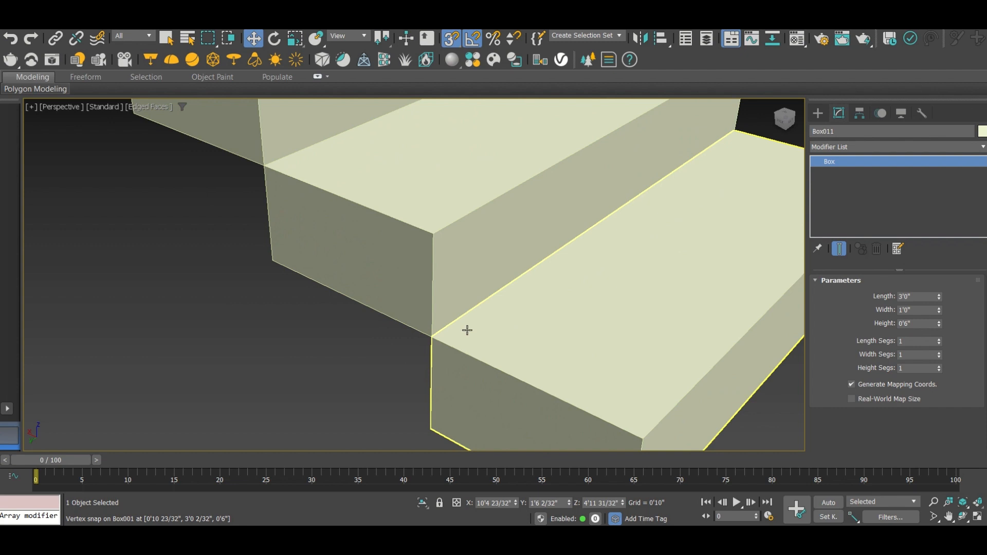
# Check the row of cloned steps and turn off 3D snapping
pyautogui.scroll(-5, 465, 330)
pyautogui.scroll(-5, 473, 336)
pyautogui.scroll(4, 327, 176)
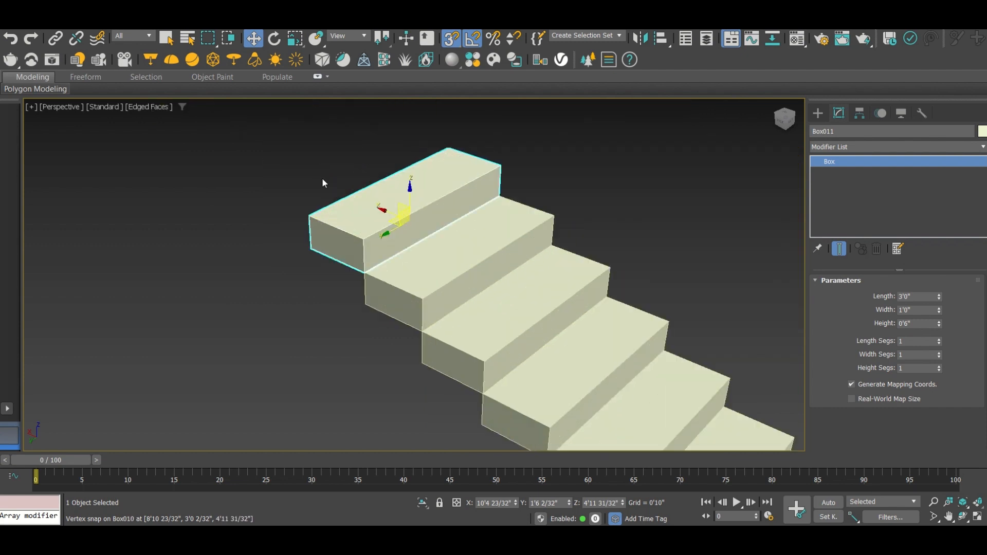
pyautogui.scroll(-4, 321, 177)
pyautogui.scroll(5, 359, 219)
pyautogui.scroll(-4, 359, 219)
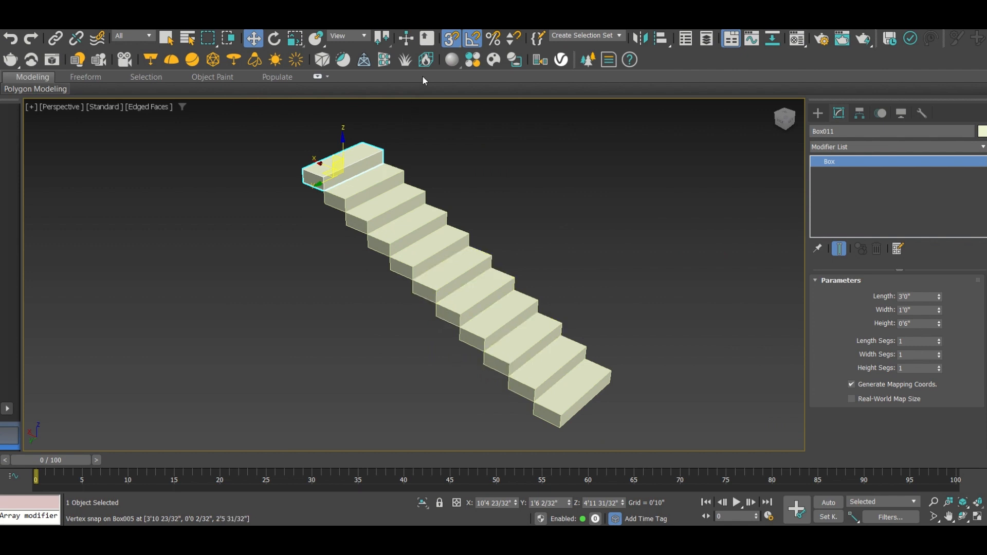
pyautogui.click(446, 41)
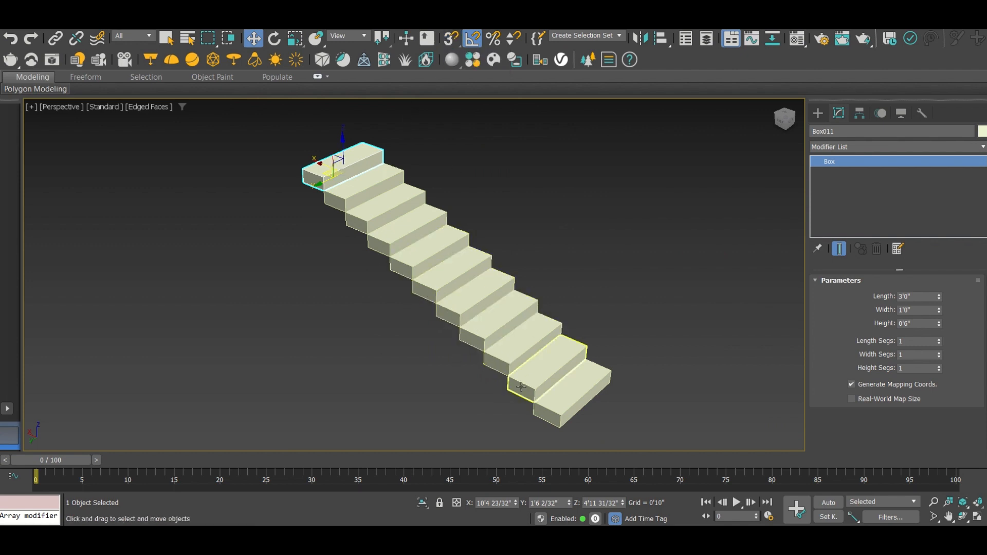
# Examine the staircase from the side and from above, from the top step down to the bottom step
pyautogui.keyDown('alt'); pyautogui.moveTo(523, 387); pyautogui.dragTo(574, 354, button='middle'); pyautogui.keyUp('alt')
pyautogui.scroll(10, 501, 250)
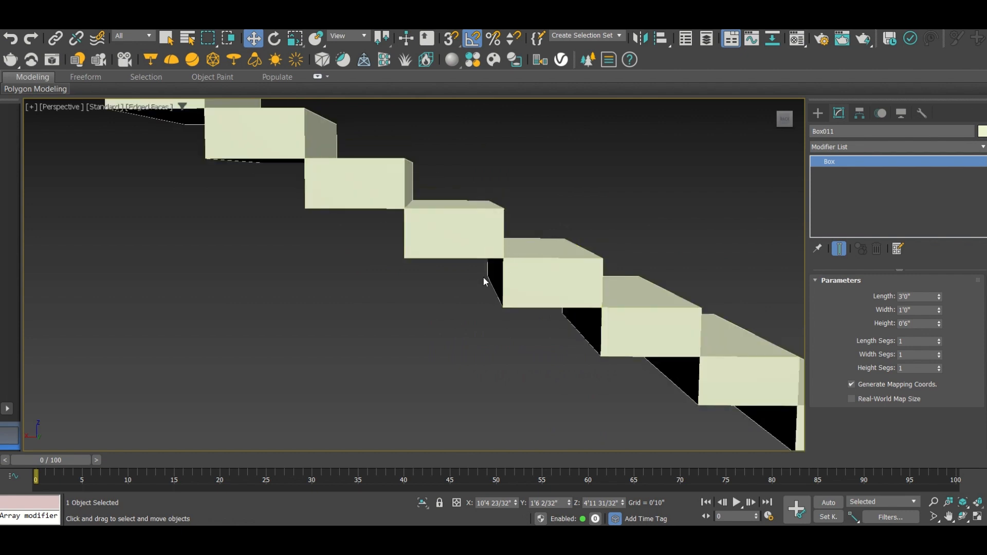
pyautogui.scroll(-8, 483, 273)
pyautogui.keyDown('alt'); pyautogui.moveTo(482, 271); pyautogui.dragTo(450, 302, button='middle'); pyautogui.keyUp('alt')
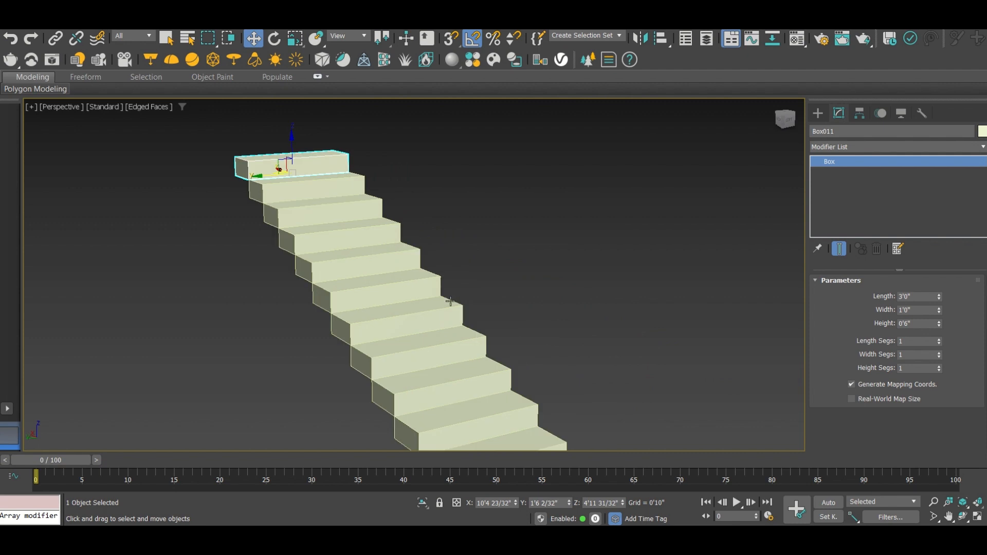
pyautogui.scroll(-6, 428, 239)
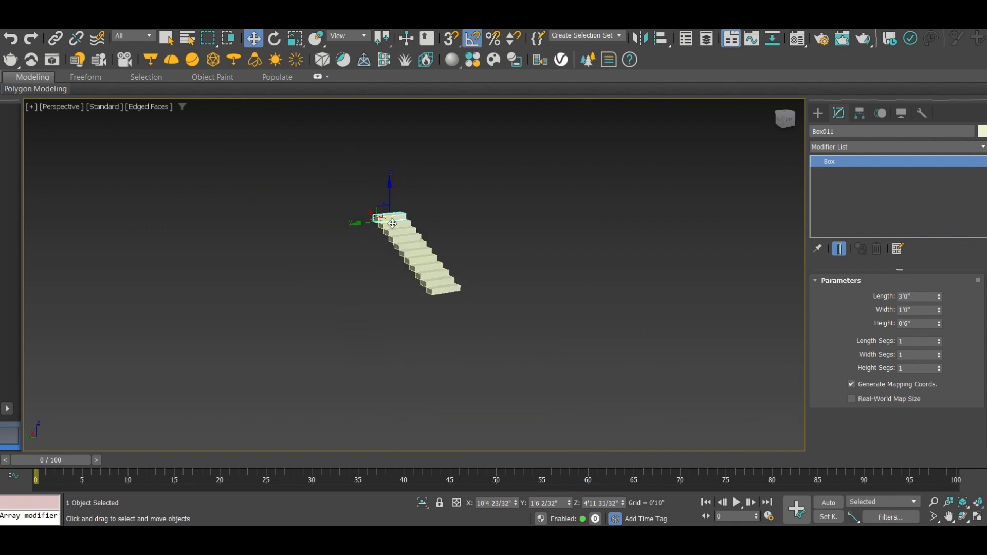
pyautogui.scroll(10, 392, 223)
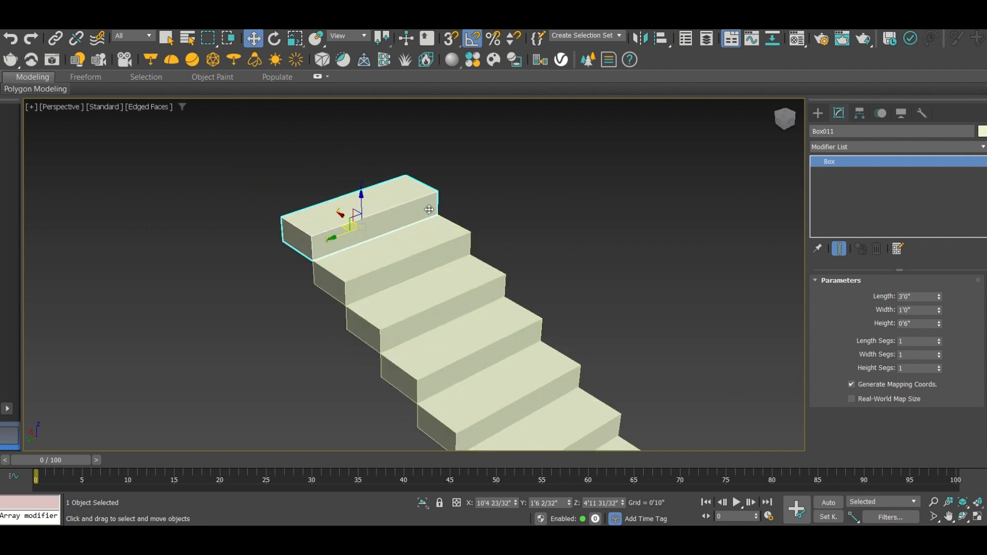
pyautogui.scroll(-5, 425, 182)
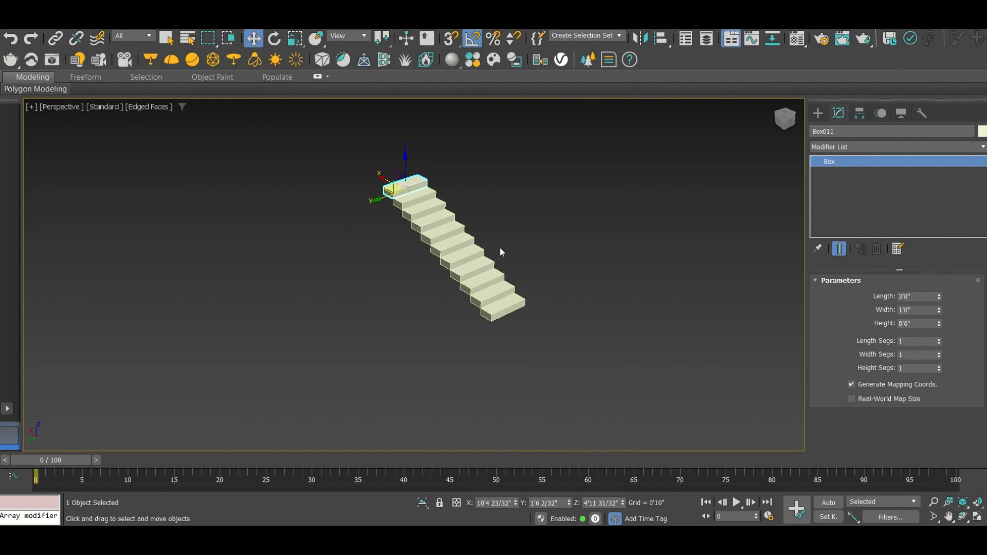
pyautogui.scroll(4, 448, 242)
pyautogui.scroll(4, 452, 209)
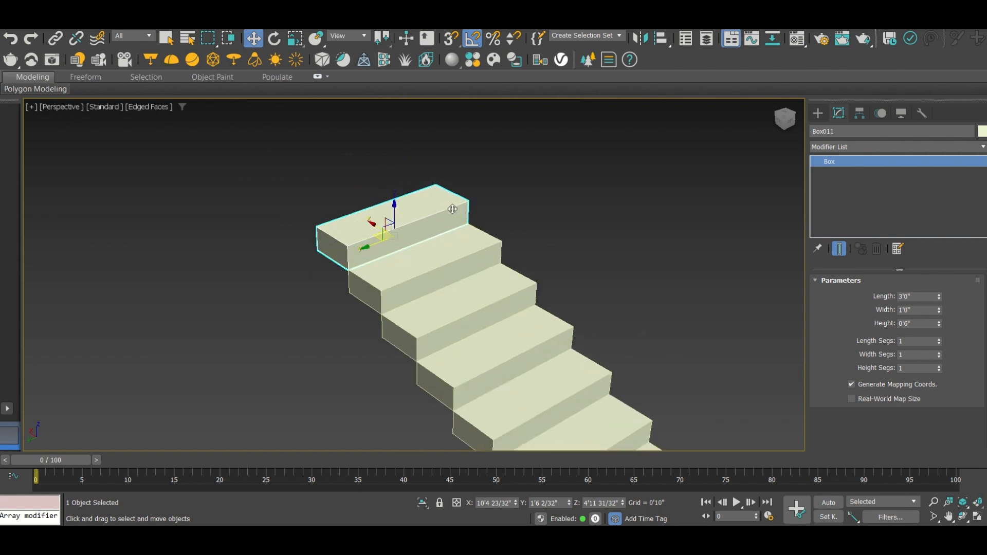
pyautogui.scroll(2, 452, 210)
pyautogui.scroll(-6, 429, 207)
pyautogui.scroll(-1, 451, 319)
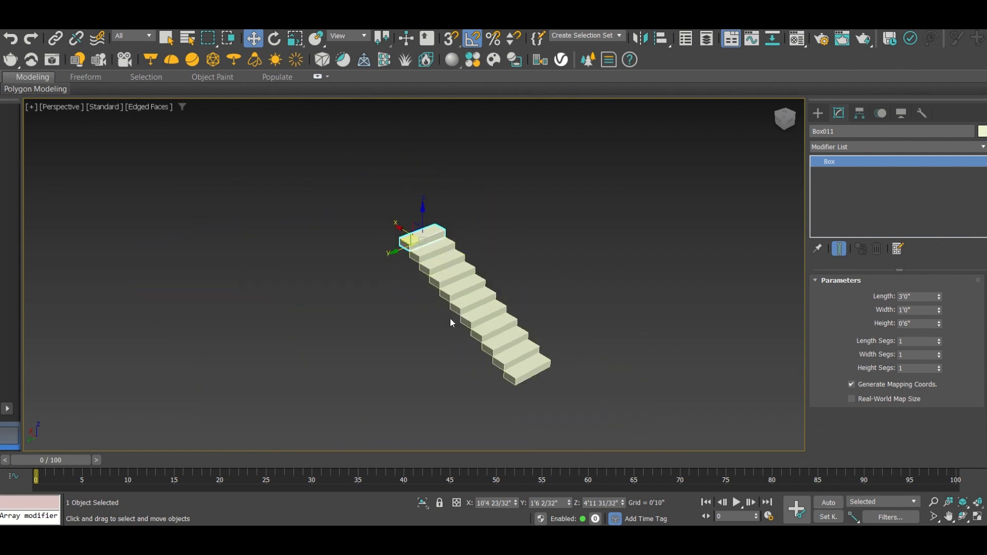
# Select all the cloned box steps of the staircase and delete them
pyautogui.scroll(3, 520, 387)
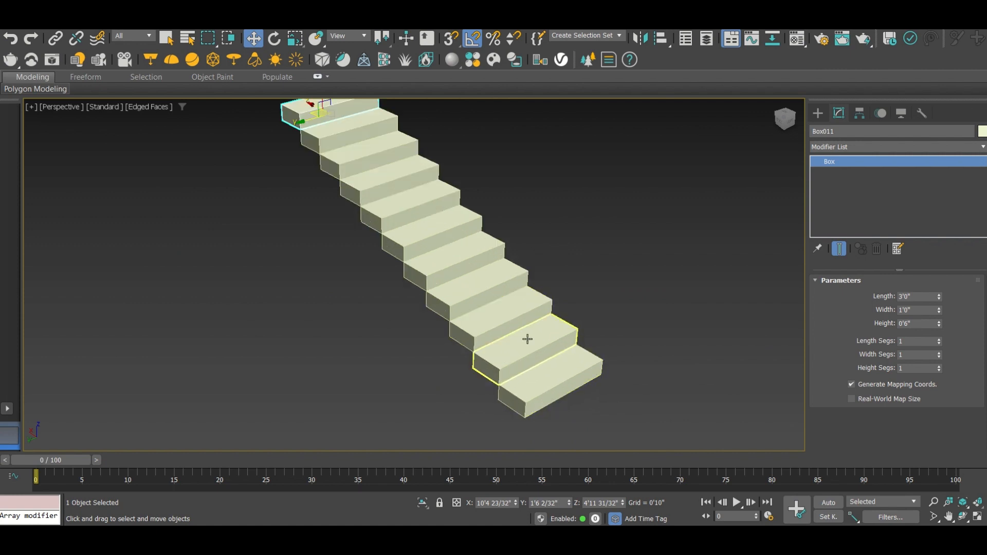
pyautogui.scroll(-3, 469, 276)
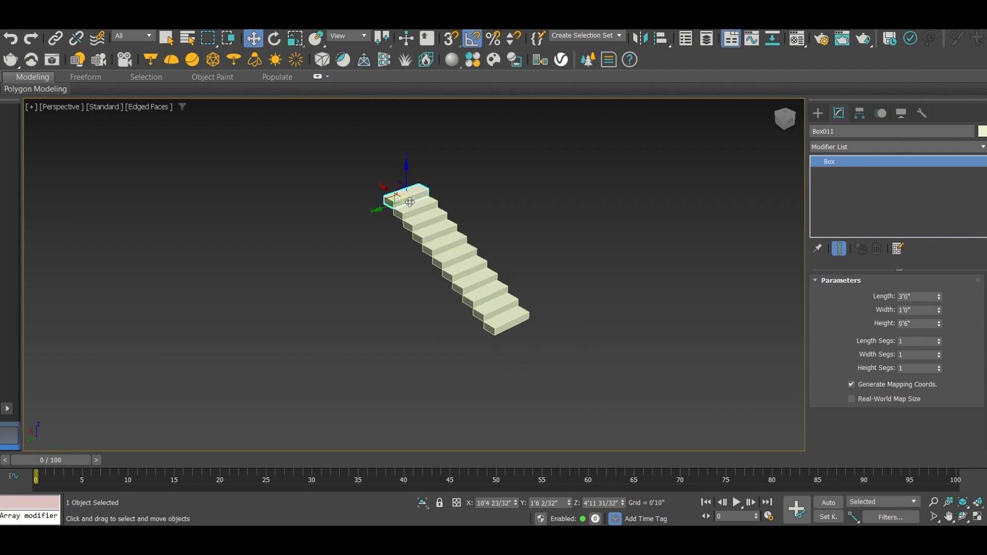
pyautogui.scroll(3, 428, 230)
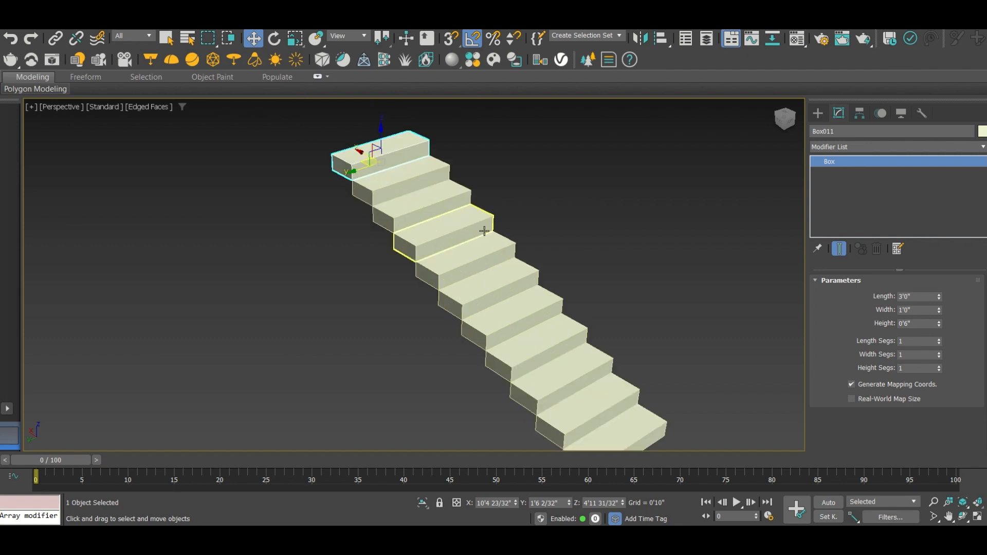
pyautogui.scroll(-3, 484, 230)
pyautogui.click(609, 289)
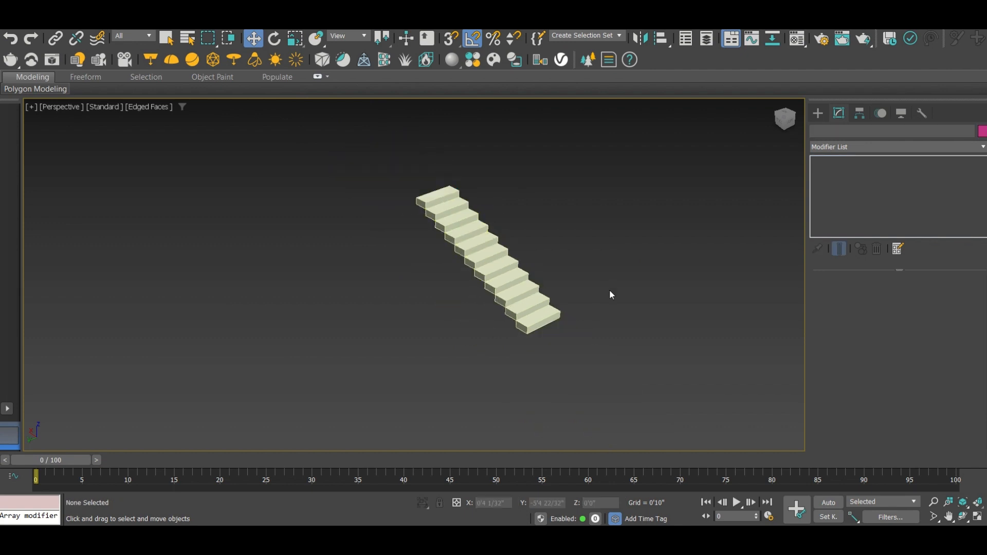
pyautogui.moveTo(579, 335); pyautogui.dragTo(357, 168)
pyautogui.press('Delete')
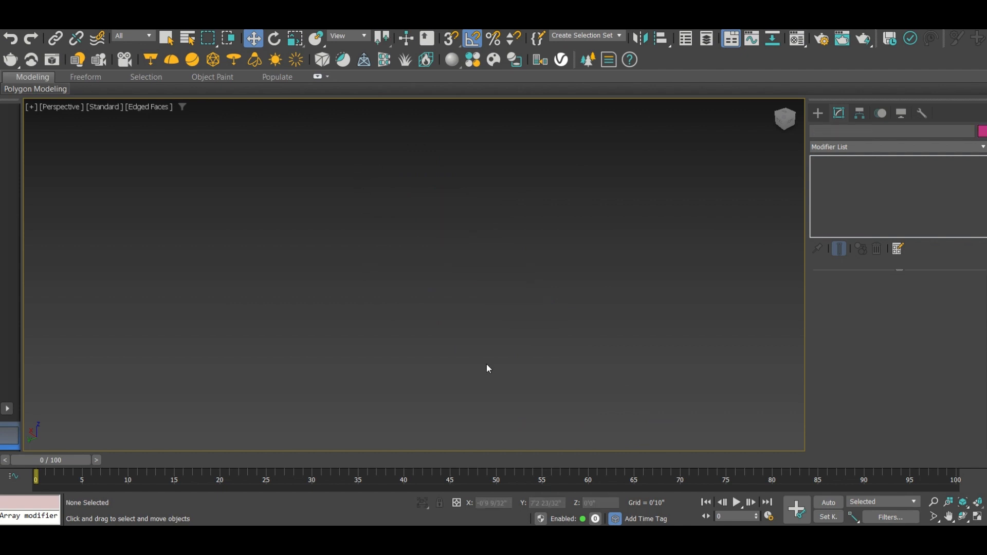
# Switch the geometry creation category from Standard Primitives to Stairs
pyautogui.click(819, 114)
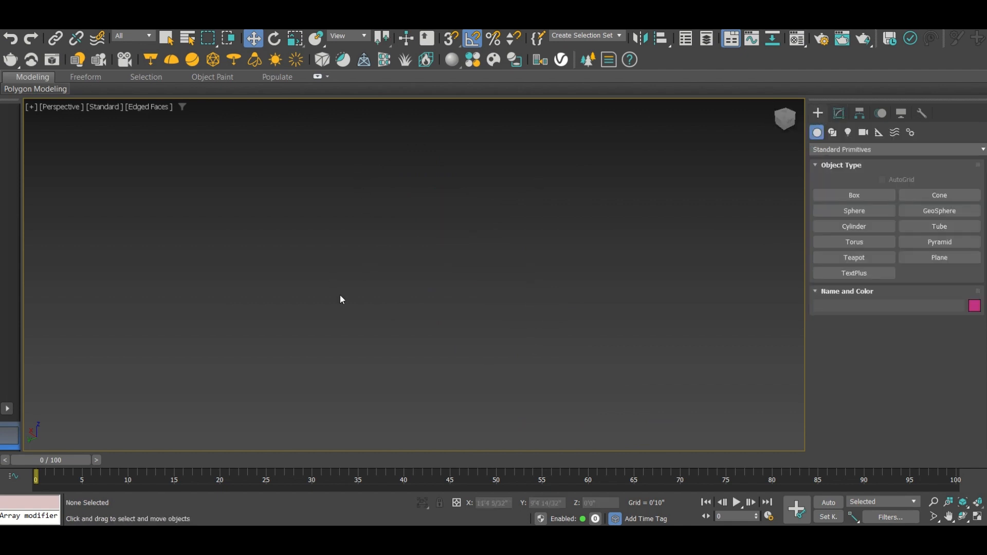
pyautogui.click(838, 146)
pyautogui.click(835, 149)
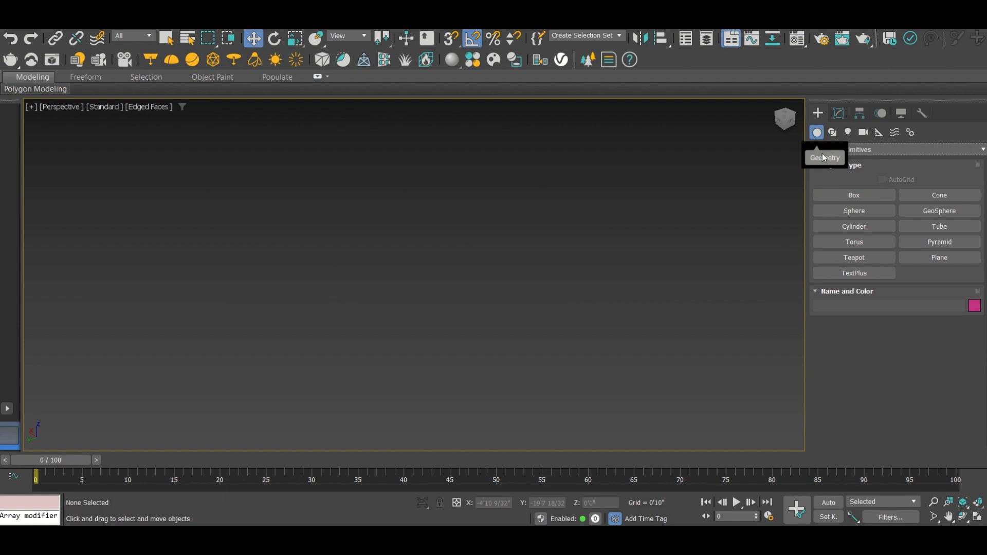
pyautogui.click(827, 149)
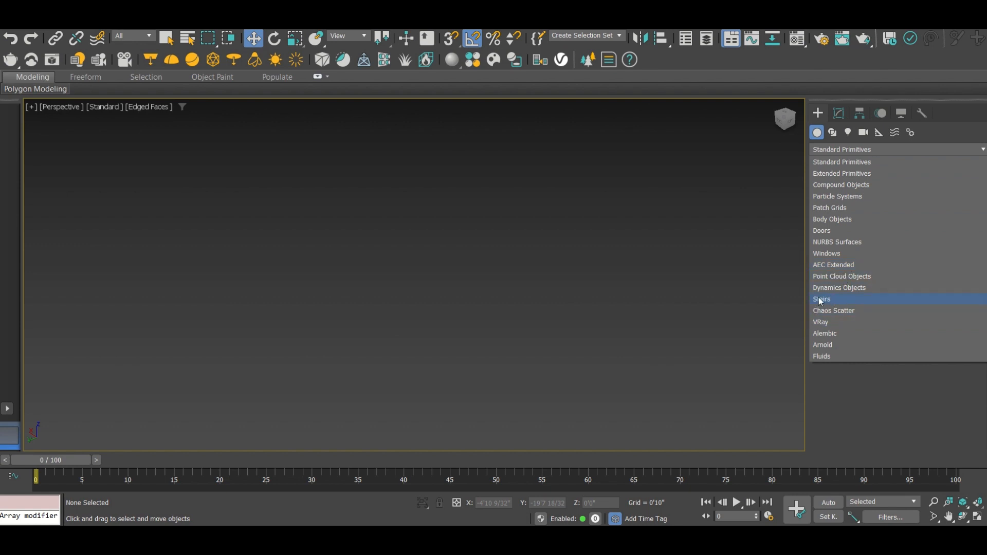
pyautogui.click(831, 300)
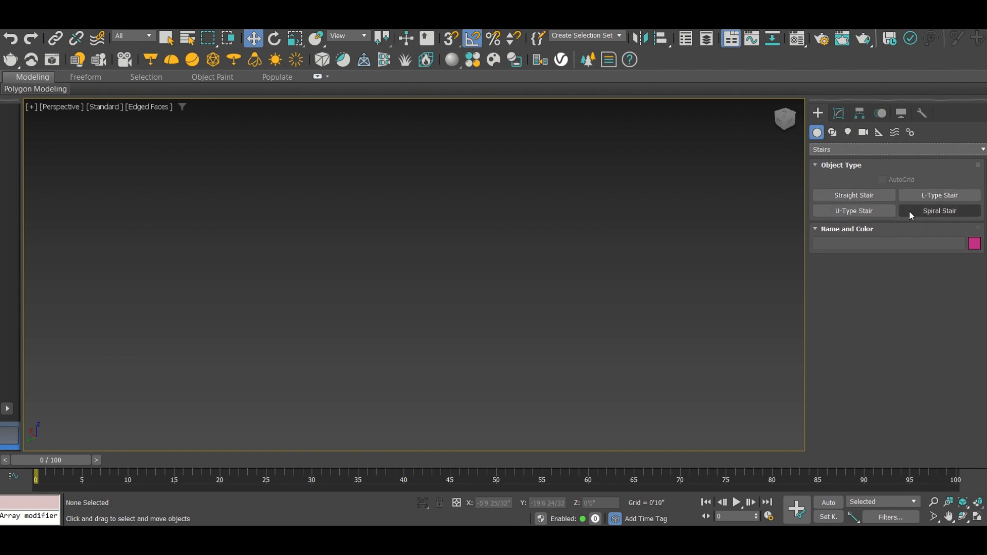
pyautogui.click(862, 195)
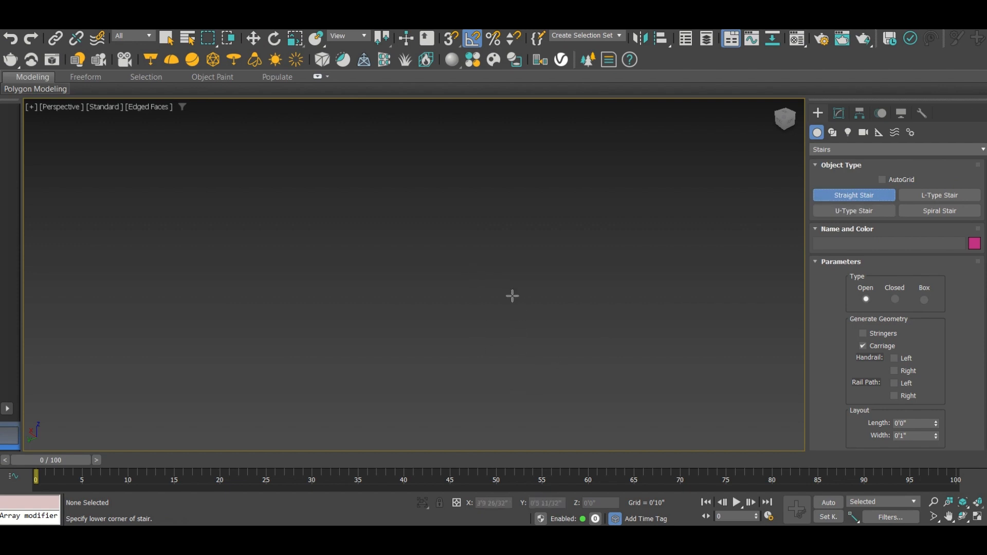
pyautogui.moveTo(517, 319); pyautogui.dragTo(444, 278)
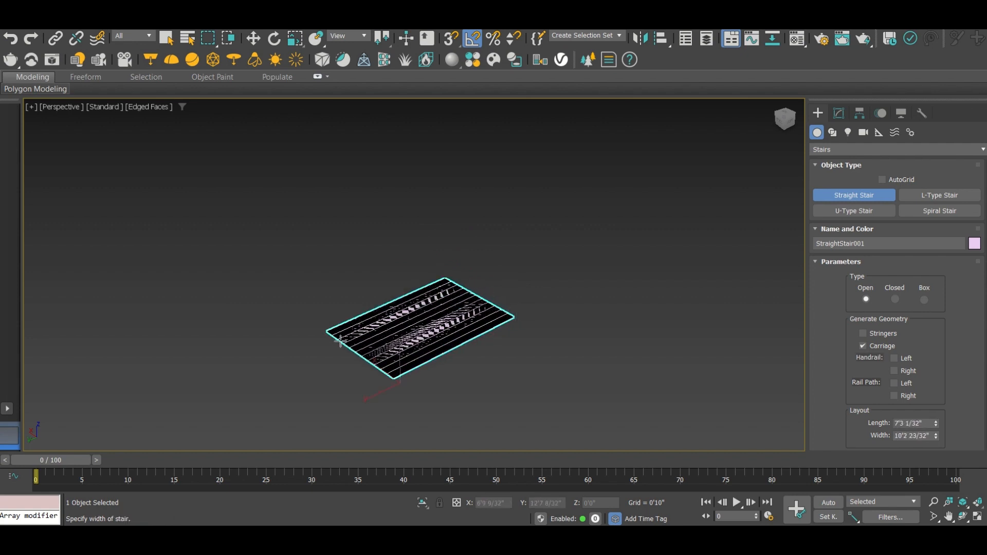
pyautogui.click(340, 338)
pyautogui.click(323, 252)
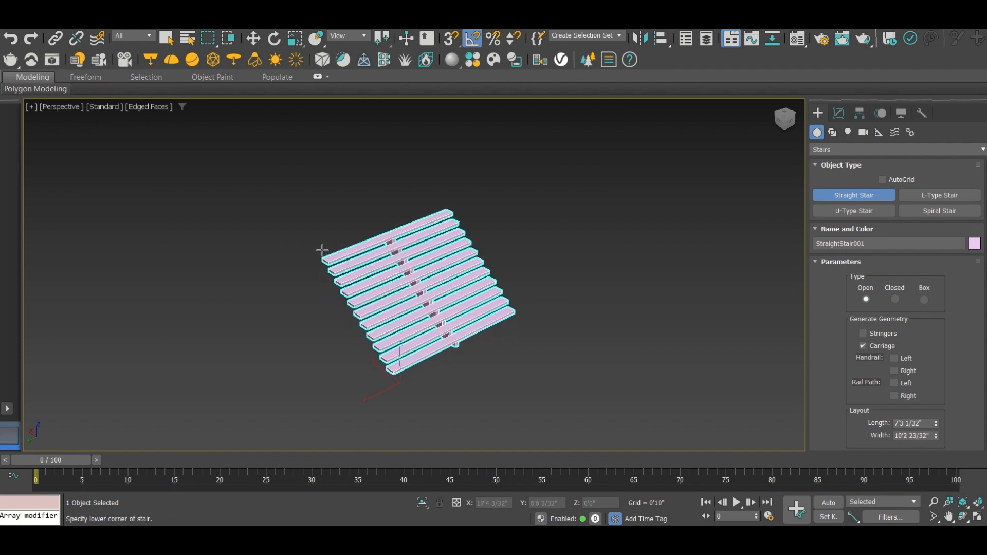
pyautogui.rightClick(318, 255)
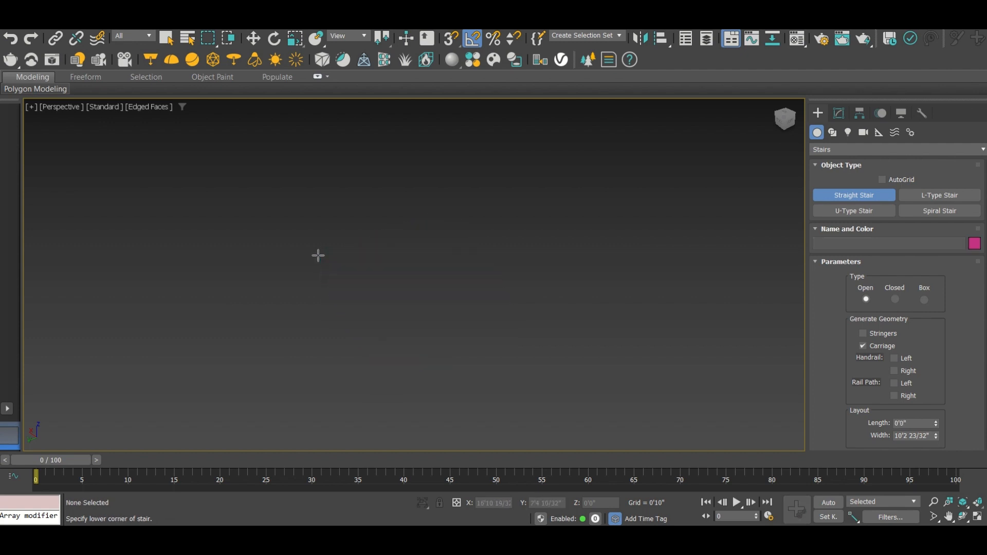
# Create an open Straight Stair about 16'6" long and 10'4" wide, raise it to a visible height, and finish the command
pyautogui.click(841, 195)
pyautogui.moveTo(539, 282); pyautogui.dragTo(374, 391)
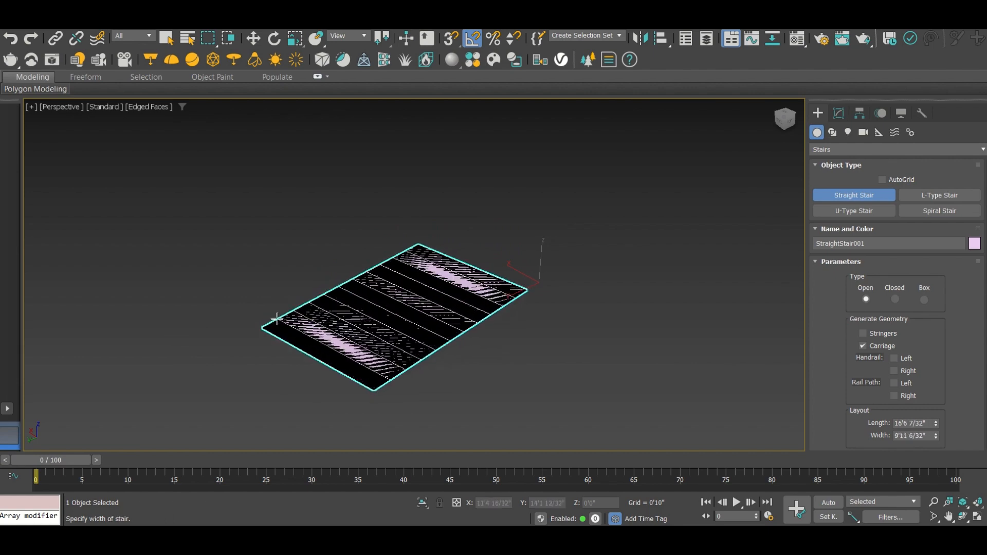
pyautogui.click(272, 318)
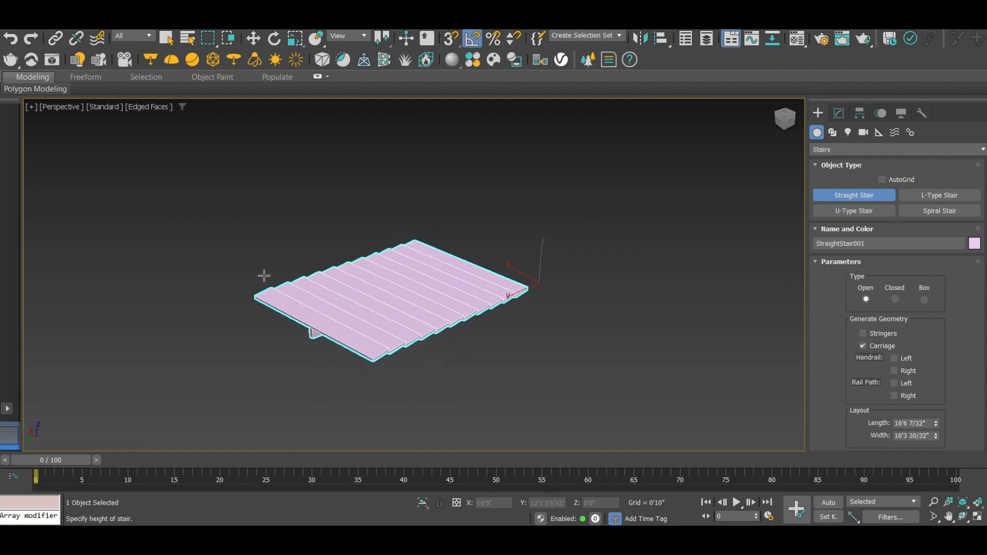
pyautogui.click(265, 186)
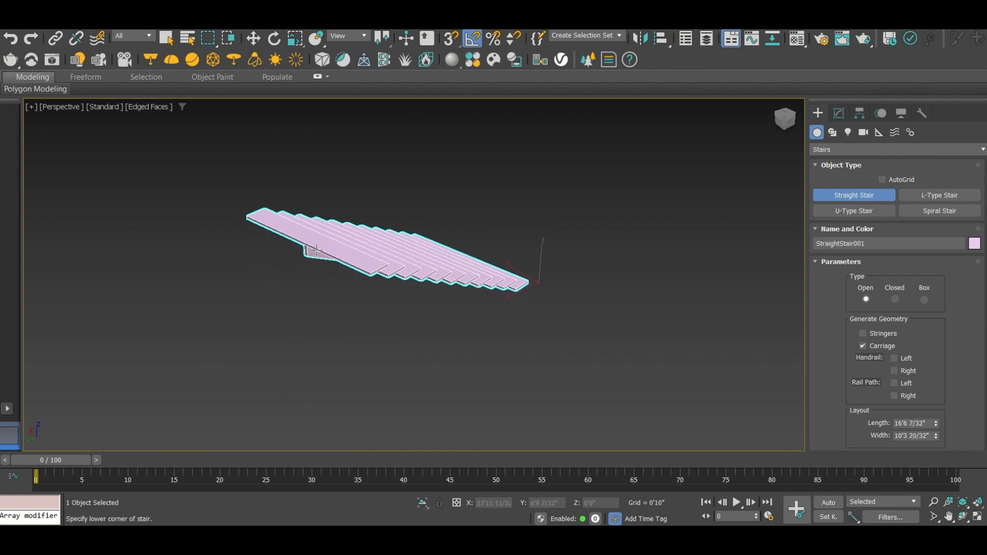
pyautogui.scroll(-2, 478, 316)
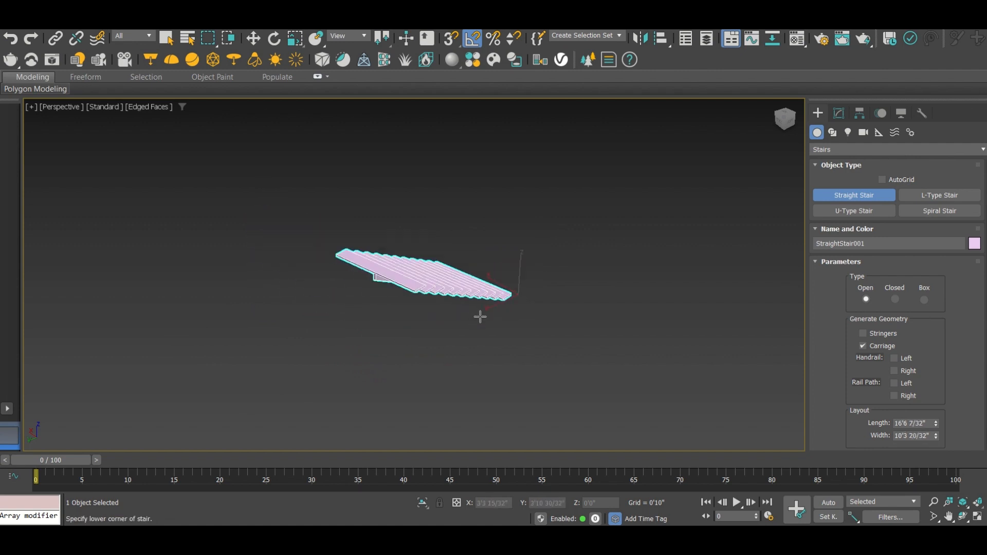
pyautogui.keyDown('alt'); pyautogui.moveTo(481, 317); pyautogui.dragTo(396, 312, button='middle'); pyautogui.keyUp('alt')
pyautogui.scroll(5, 426, 281)
pyautogui.scroll(-5, 426, 281)
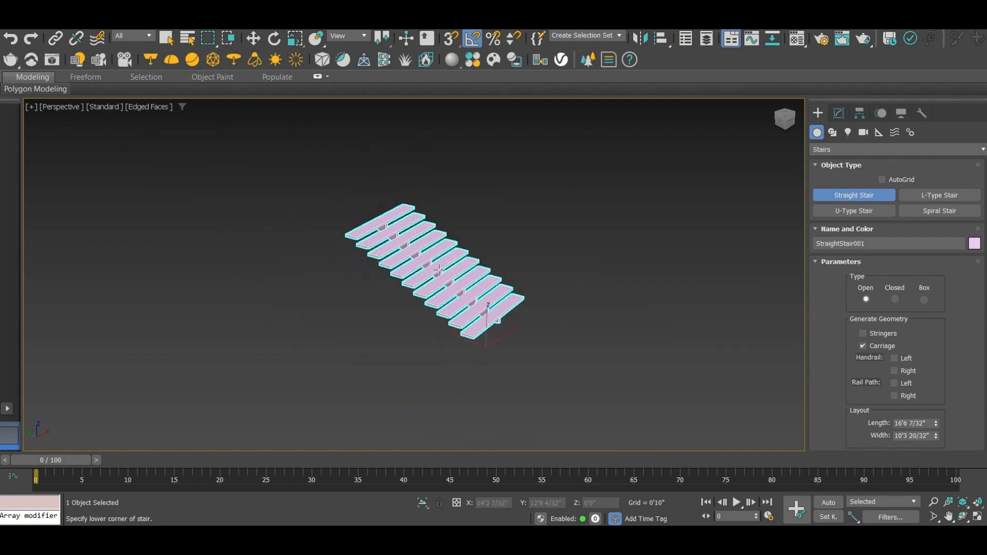
pyautogui.rightClick(458, 292)
# Examine the open stair's treads and the carriage beneath them, both up close and as a whole
pyautogui.scroll(5, 457, 298)
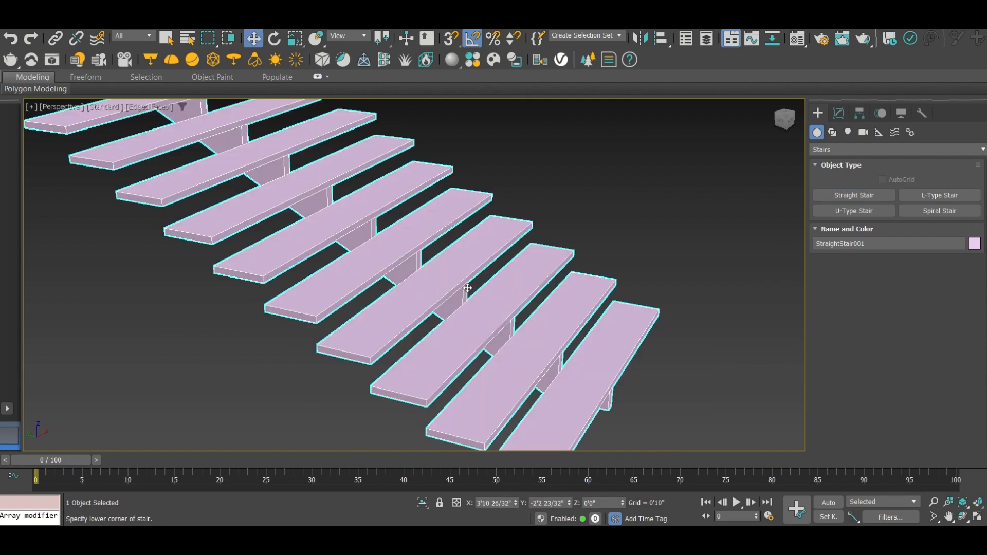
pyautogui.scroll(-4, 454, 306)
pyautogui.moveTo(457, 307)
pyautogui.keyDown('alt'); pyautogui.mouseDown(button='middle')
pyautogui.moveTo(324, 253)
pyautogui.moveTo(451, 311)
pyautogui.moveTo(442, 308)
pyautogui.mouseUp(button='middle'); pyautogui.keyUp('alt')
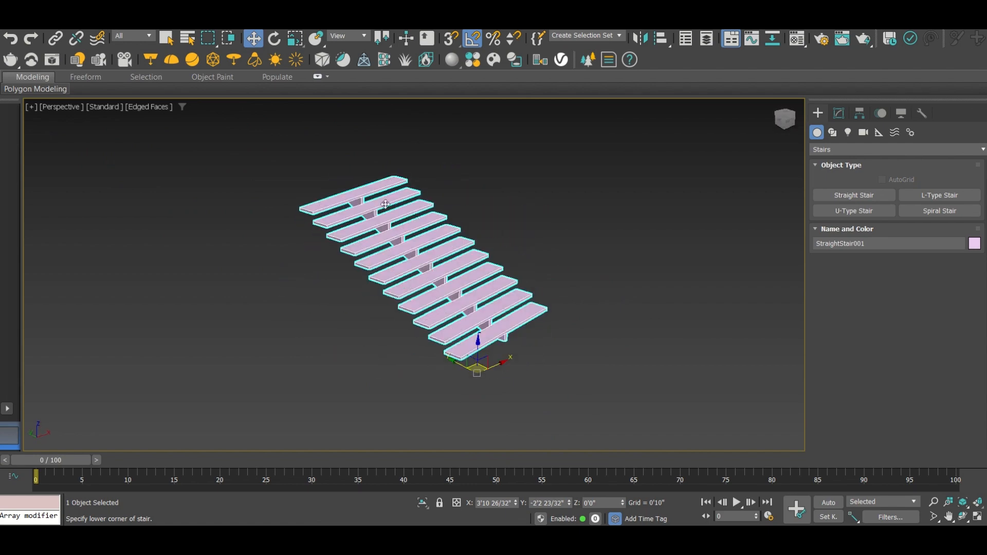
pyautogui.scroll(4, 386, 208)
pyautogui.scroll(-5, 386, 208)
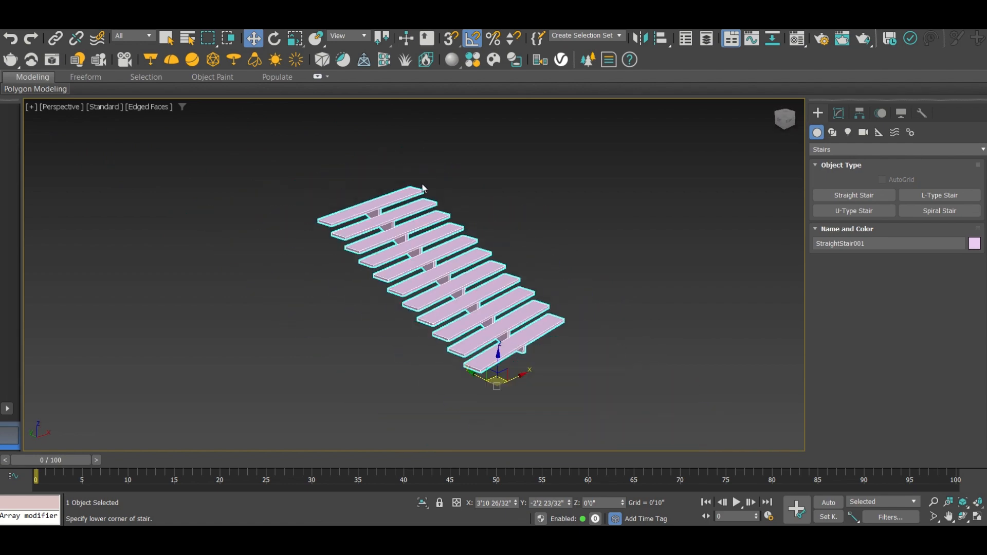
pyautogui.scroll(4, 418, 282)
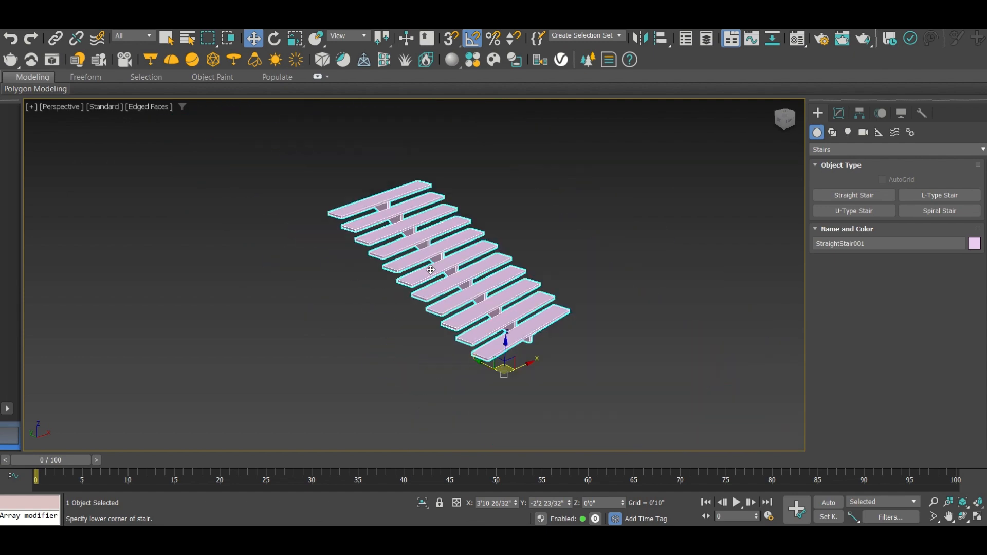
pyautogui.scroll(-4, 431, 272)
pyautogui.scroll(2, 454, 266)
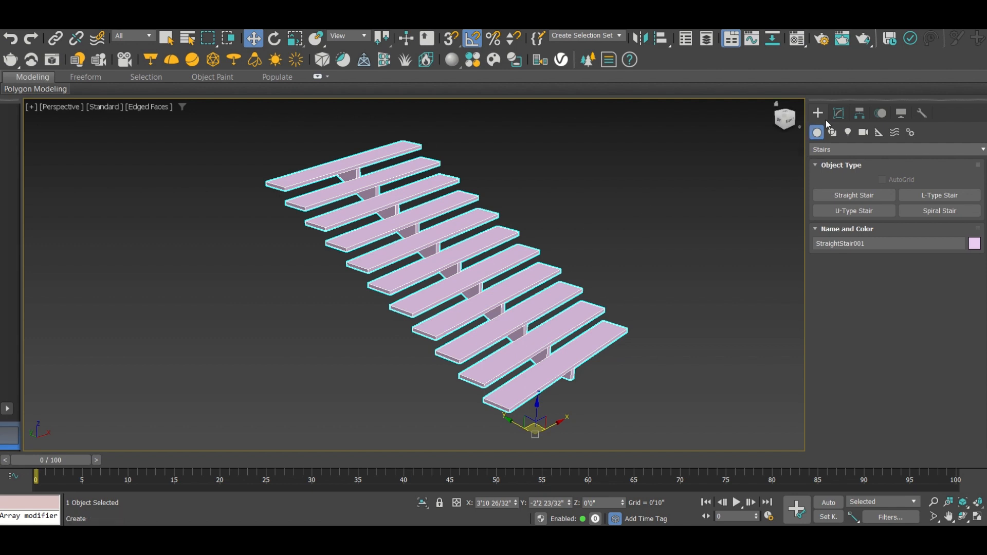
# Try the Closed type in the straight stair's parameters, and set its type to Box
pyautogui.click(839, 114)
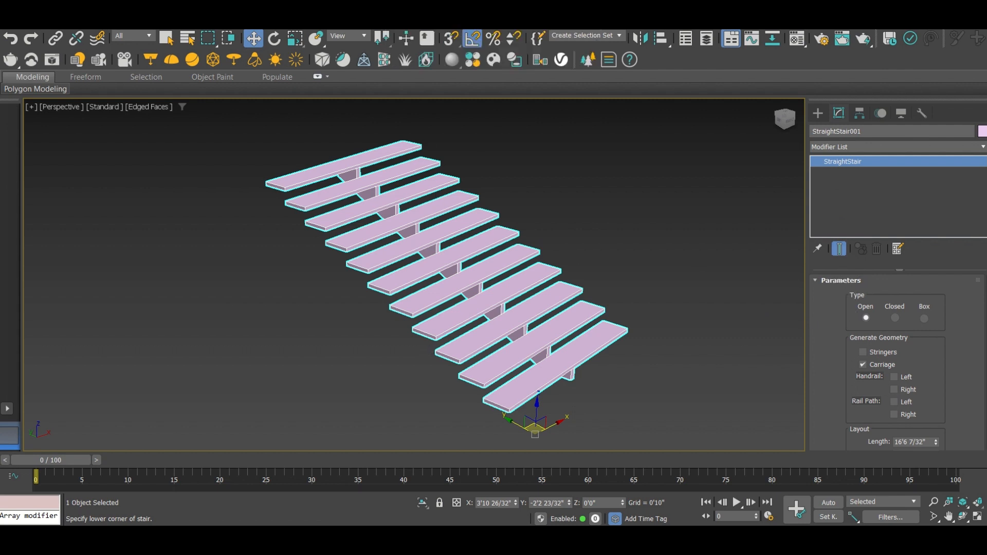
pyautogui.moveTo(410, 35)
pyautogui.scroll(5, 427, 265)
pyautogui.scroll(-6, 444, 251)
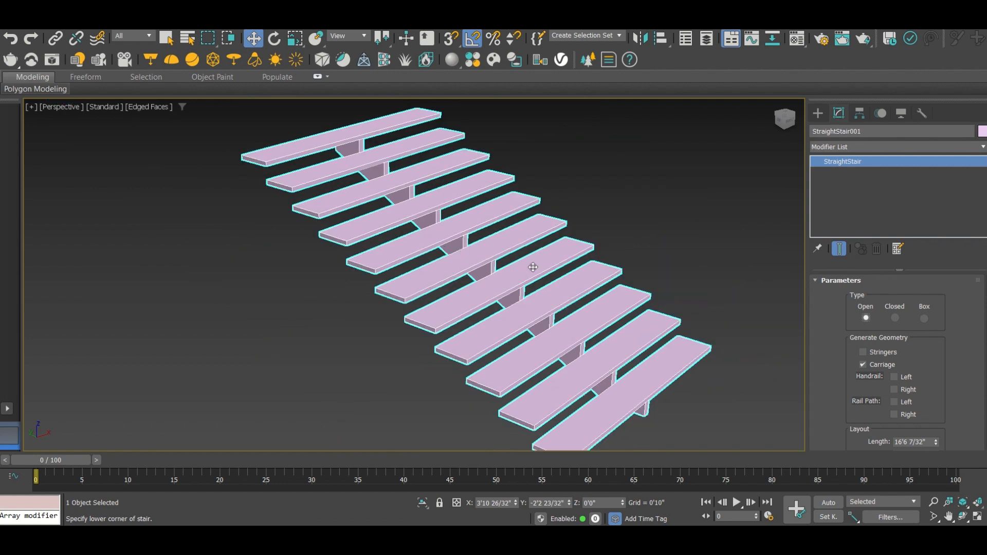
pyautogui.click(894, 317)
pyautogui.scroll(-4, 455, 255)
pyautogui.scroll(1, 451, 273)
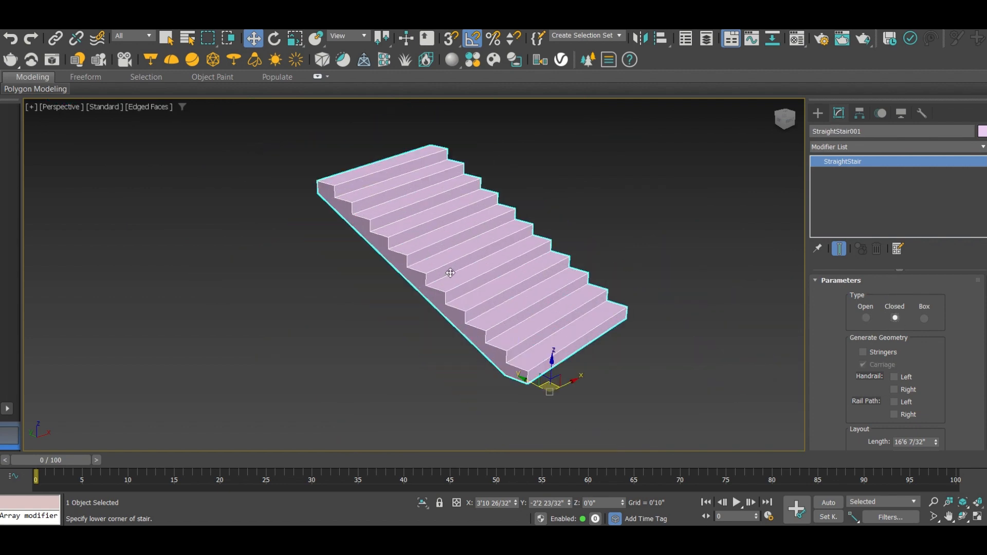
pyautogui.click(925, 318)
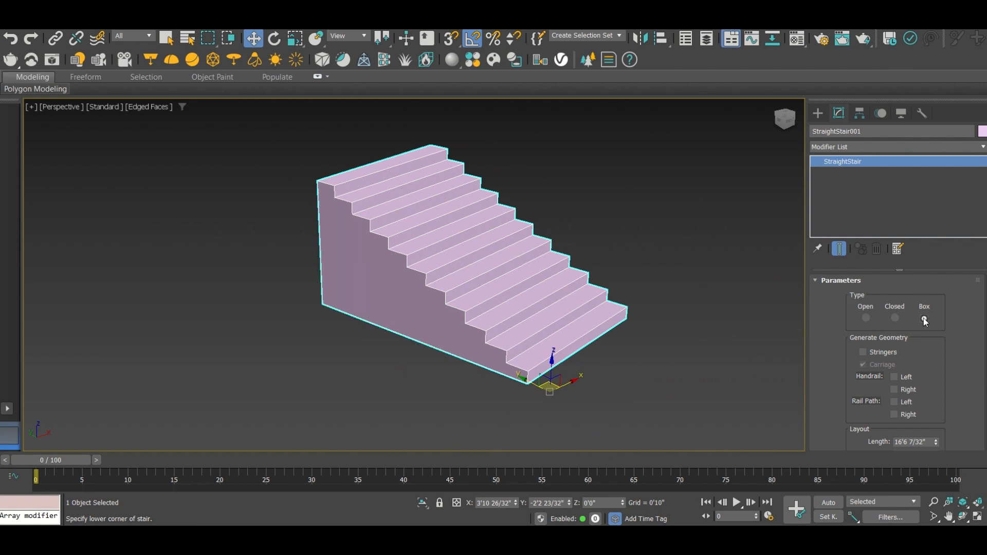
pyautogui.scroll(5, 367, 253)
pyautogui.scroll(-5, 367, 252)
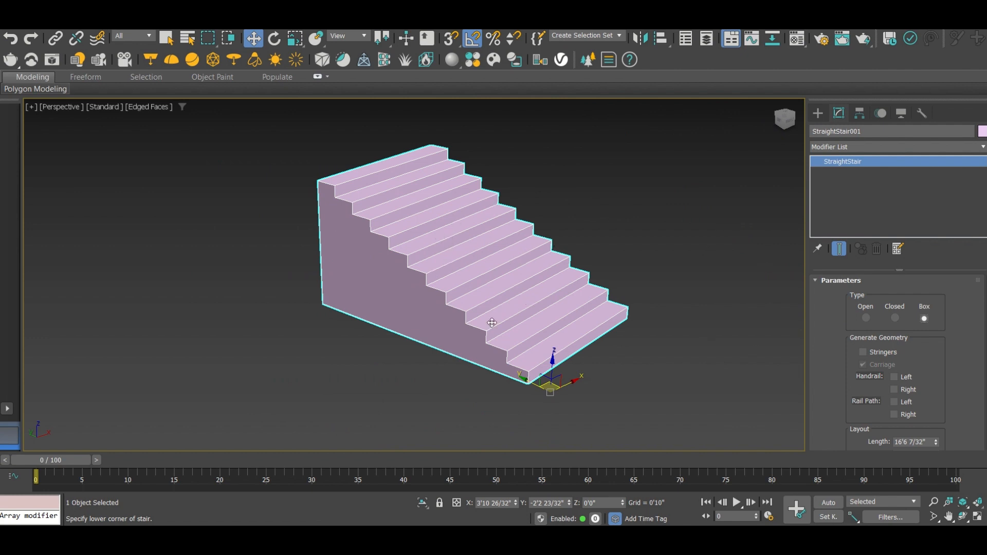
pyautogui.click(819, 114)
pyautogui.click(840, 115)
pyautogui.scroll(-3, 827, 313)
pyautogui.scroll(3, 826, 313)
pyautogui.scroll(-2, 824, 308)
pyautogui.scroll(1, 825, 350)
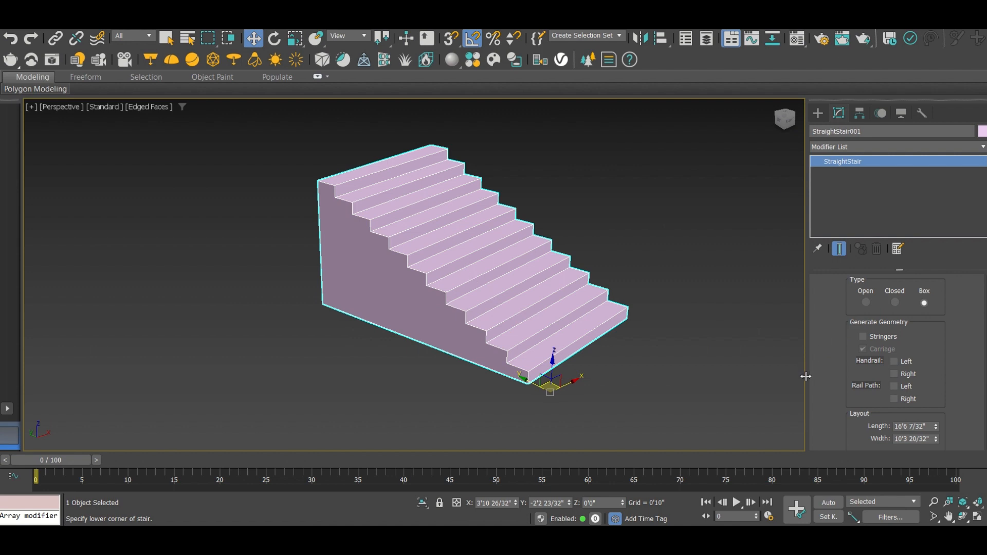
# Set the box-type stair's layout length to 15'0" and its width to 4'0"
pyautogui.scroll(-2, 826, 337)
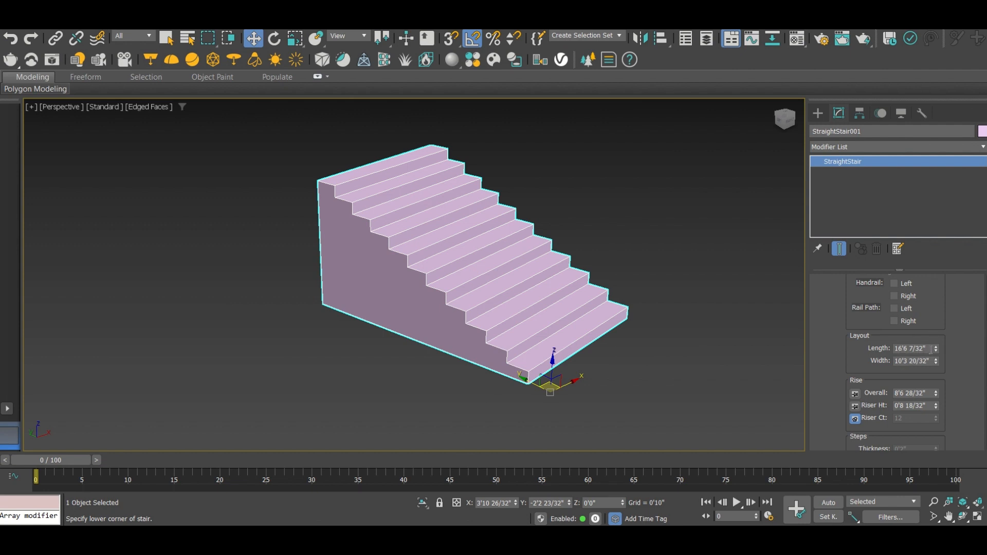
pyautogui.moveTo(930, 349); pyautogui.dragTo(843, 348)
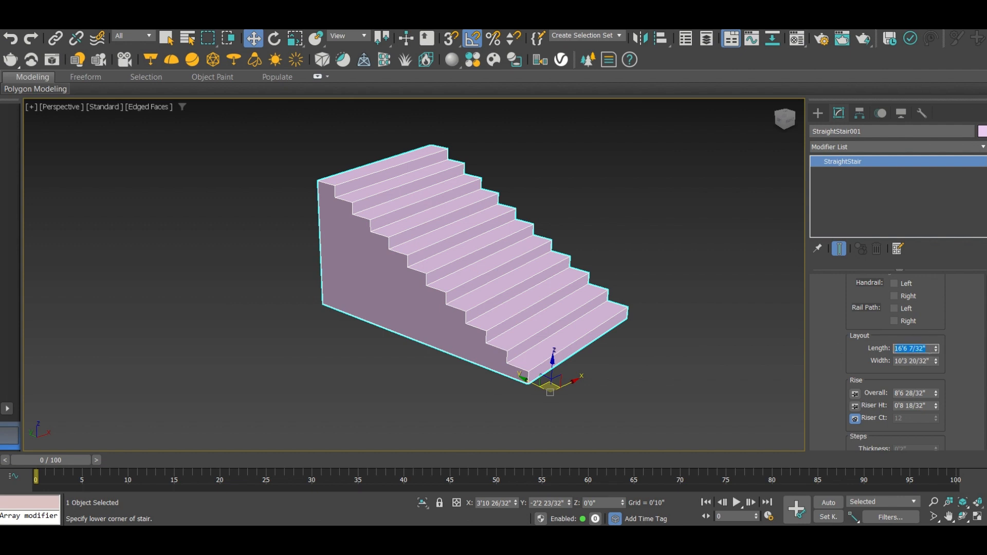
pyautogui.write('15')
pyautogui.press('Return')
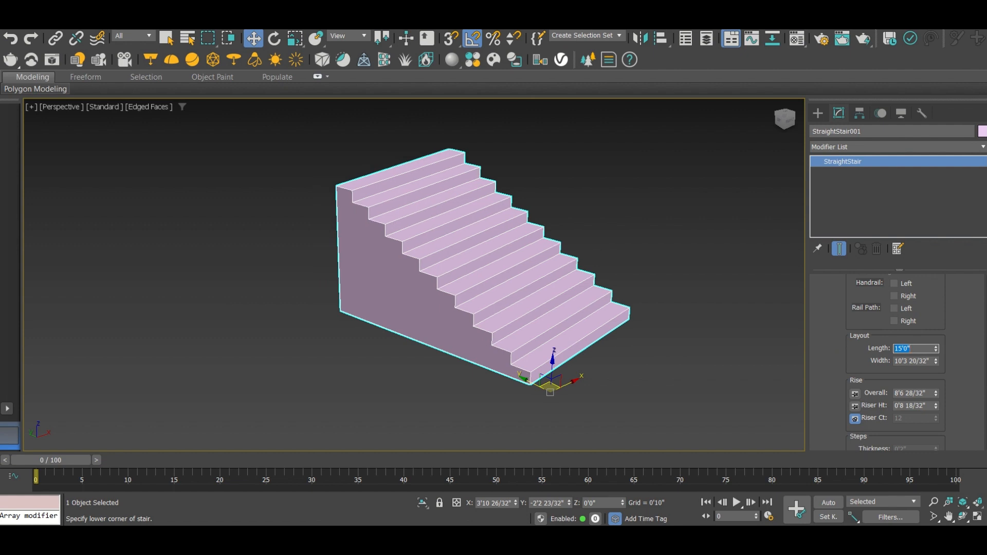
pyautogui.press('Tab')
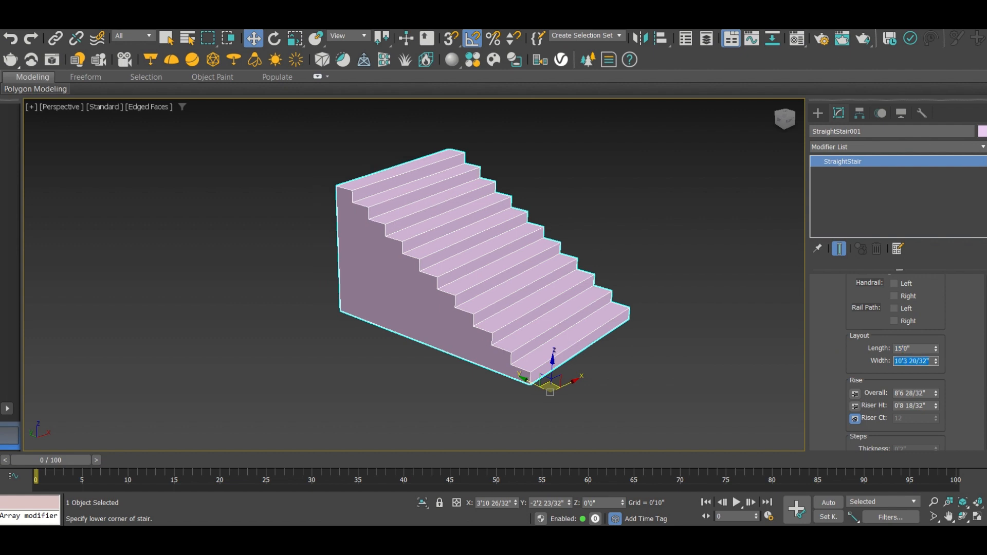
pyautogui.write('4')
pyautogui.press('Return')
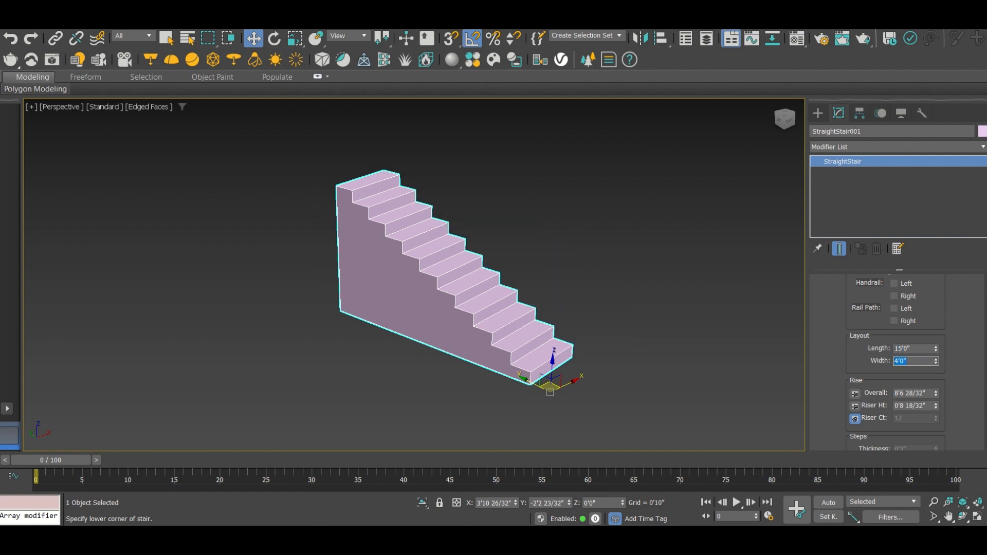
pyautogui.scroll(5, 447, 238)
pyautogui.scroll(-5, 425, 250)
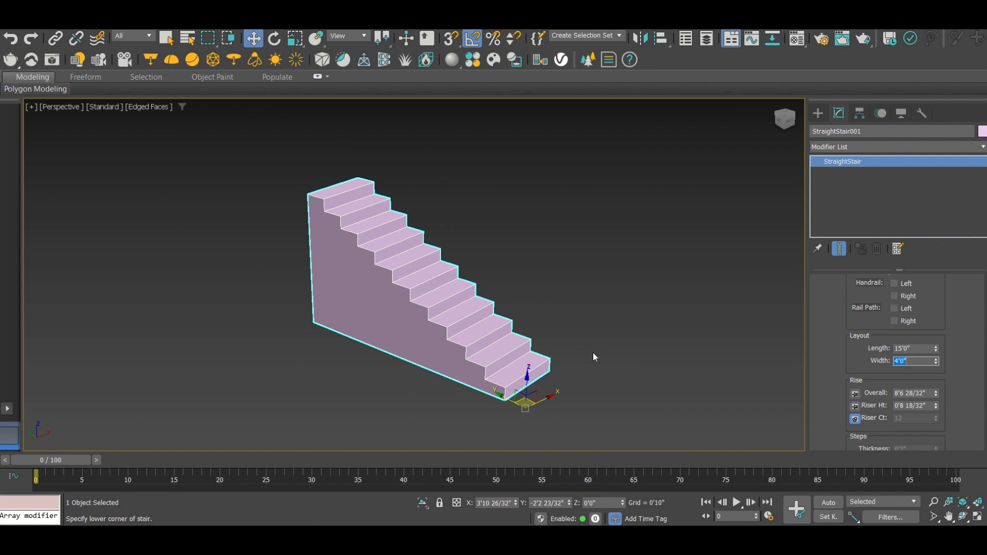
# Compare the straight stair's Closed and Box types, and set its type to Open
pyautogui.scroll(5, 863, 315)
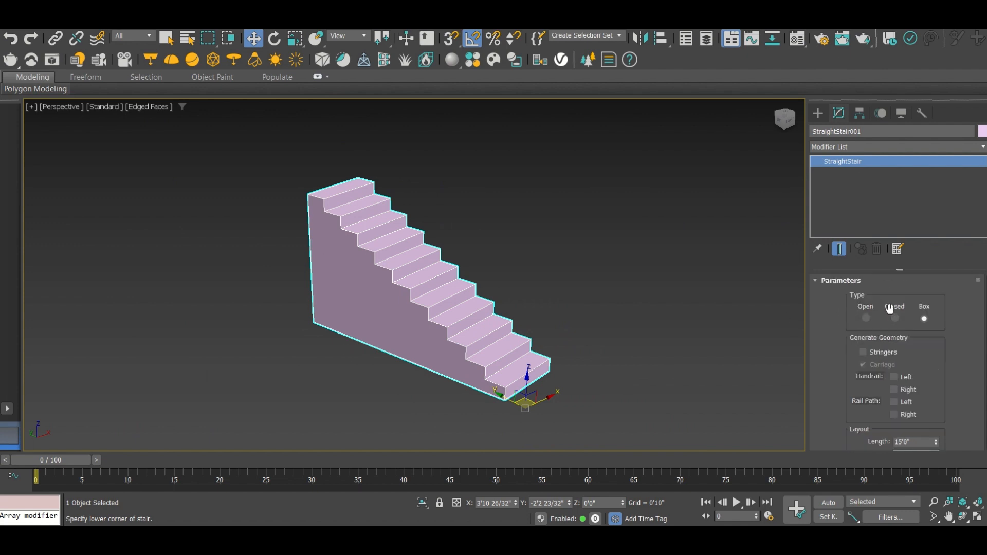
pyautogui.click(866, 319)
pyautogui.click(895, 318)
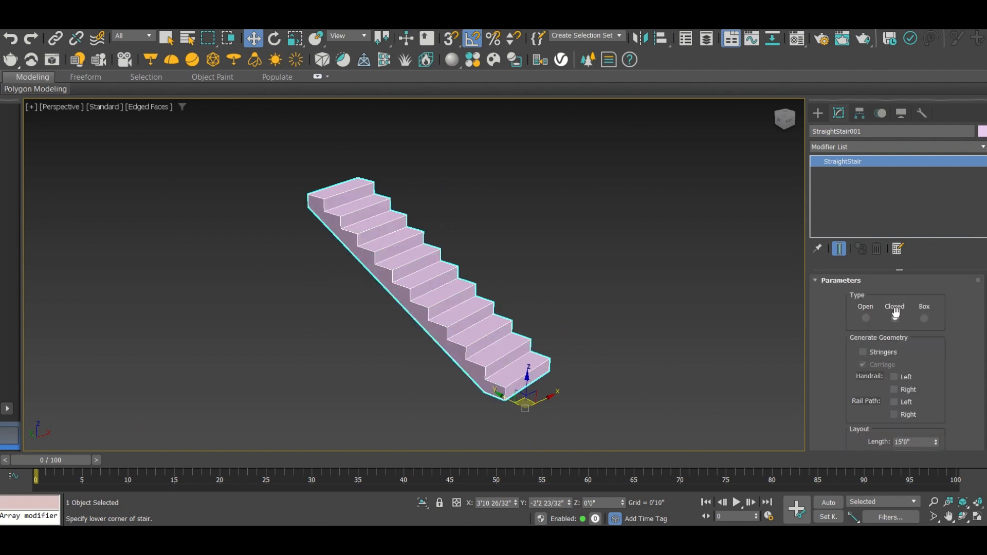
pyautogui.click(927, 316)
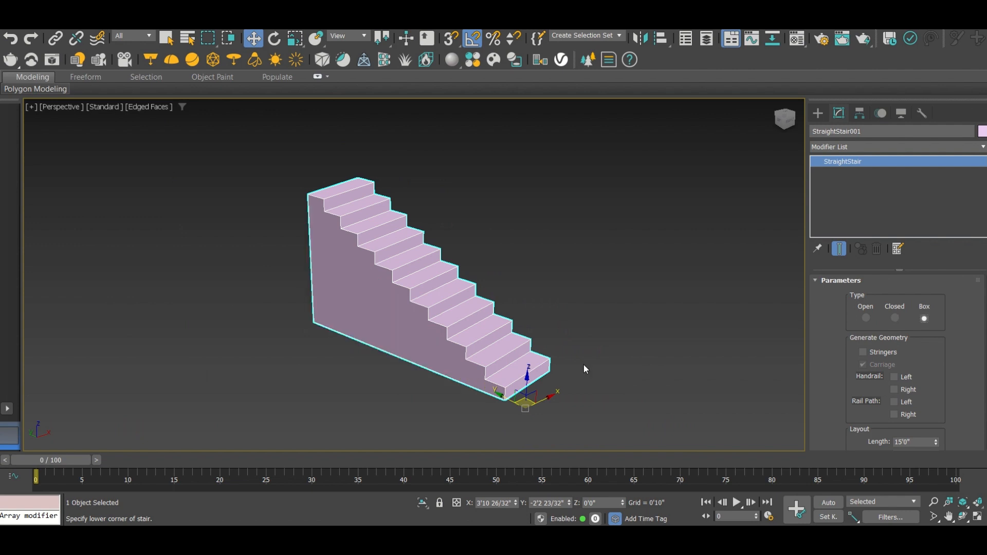
pyautogui.click(865, 317)
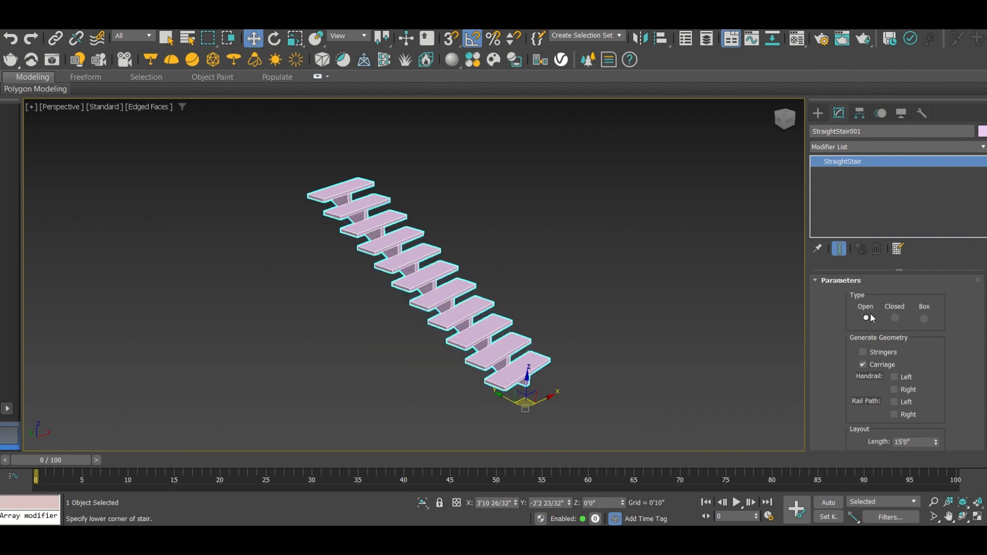
pyautogui.scroll(5, 429, 300)
pyautogui.scroll(-5, 587, 304)
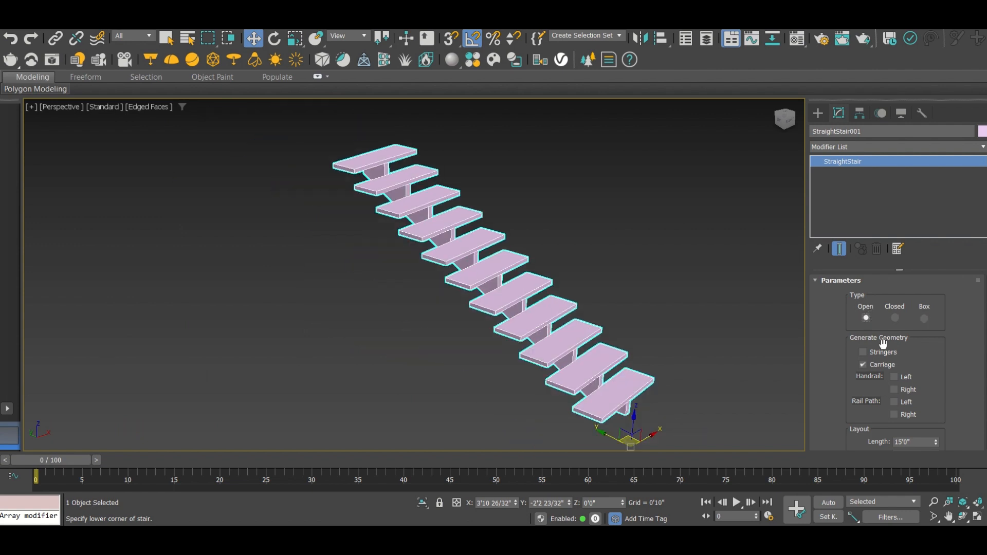
# Try generating stringers on the open stair and examine them up close along both sides of the treads
pyautogui.scroll(-2, 835, 328)
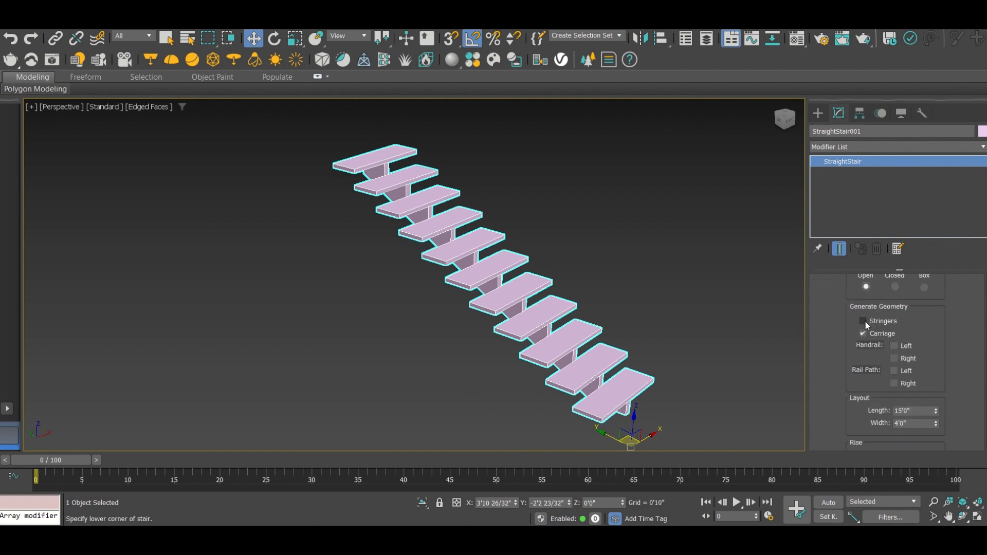
pyautogui.click(863, 321)
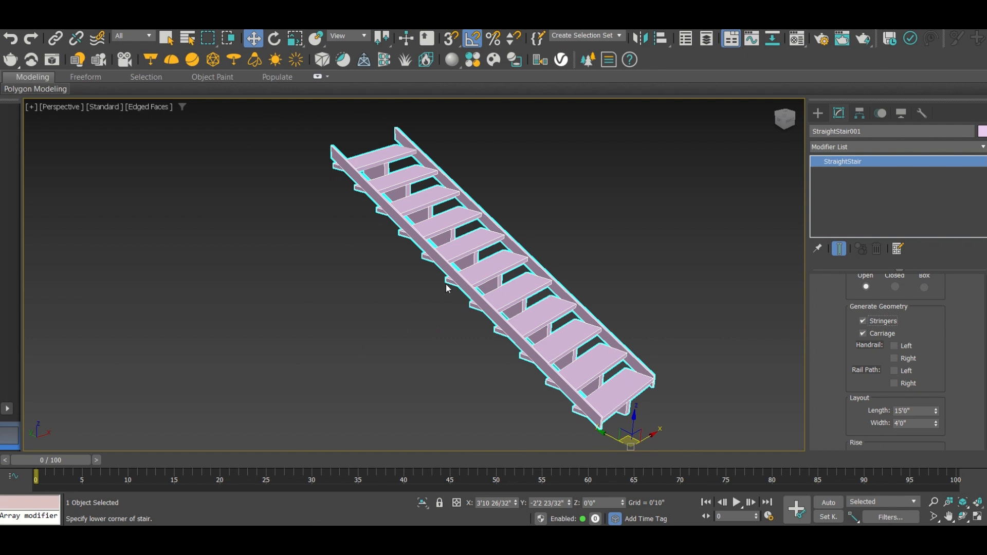
pyautogui.scroll(5, 496, 260)
pyautogui.scroll(-3, 496, 260)
pyautogui.scroll(2, 496, 260)
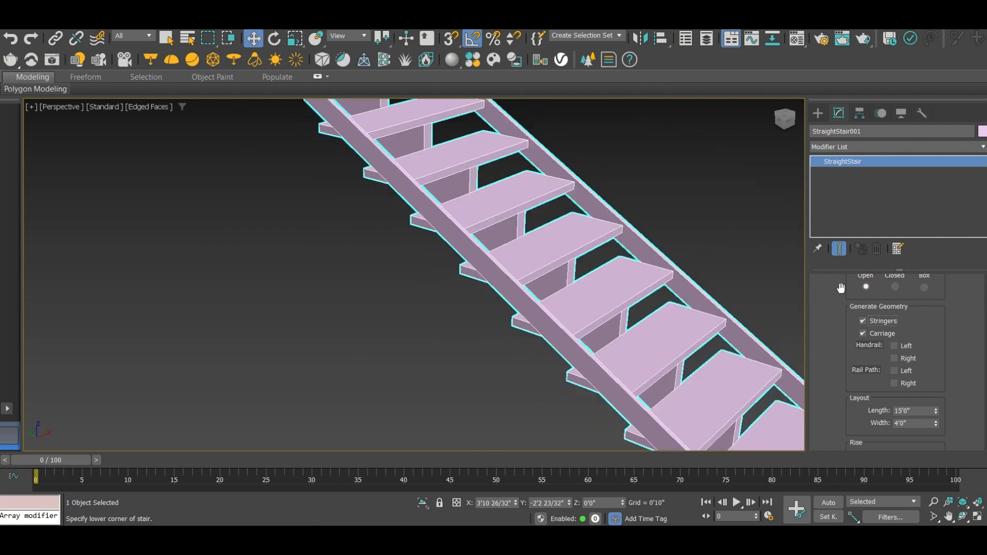
pyautogui.click(867, 322)
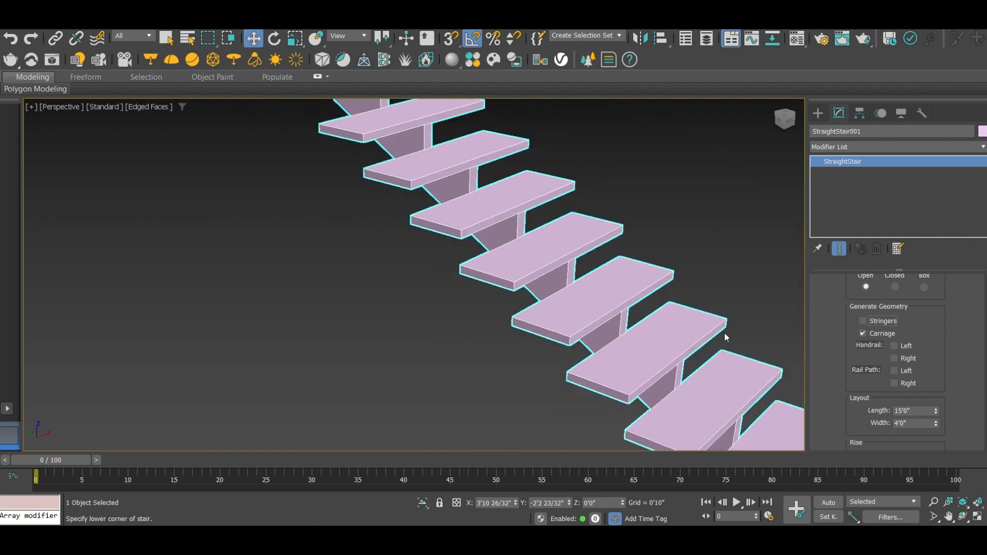
# Try the open stair without its carriage, examine the separate treads, and restore the carriage
pyautogui.scroll(-5, 724, 333)
pyautogui.click(863, 334)
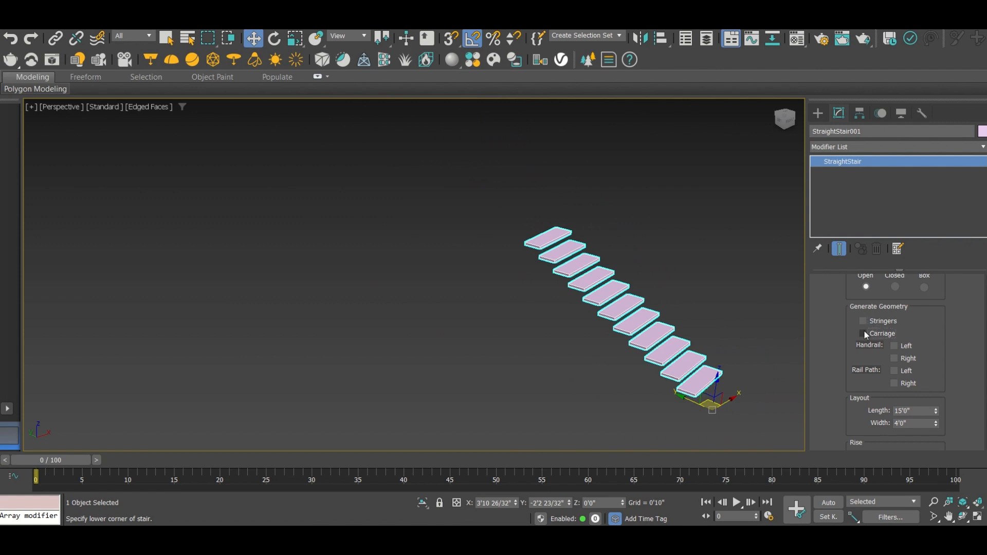
pyautogui.scroll(5, 717, 337)
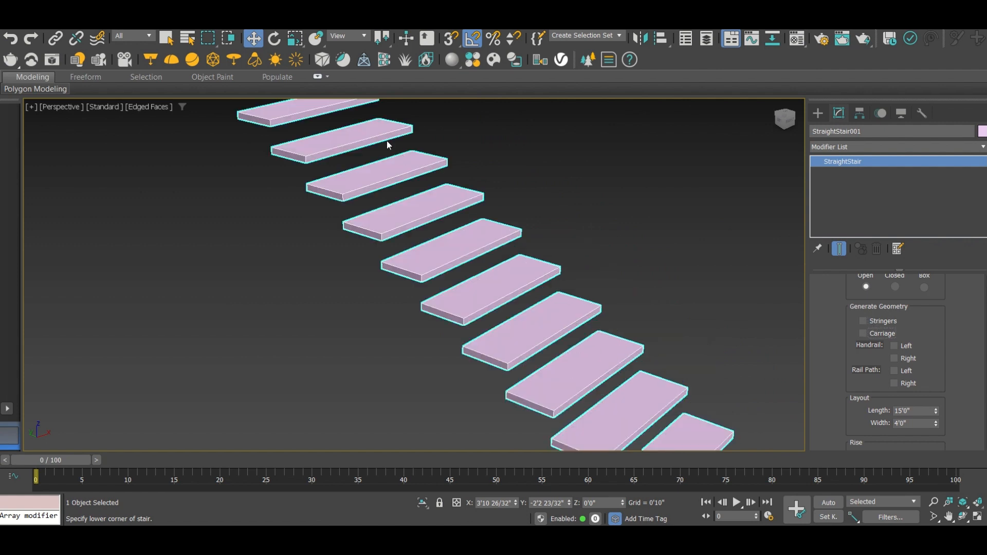
pyautogui.scroll(-5, 440, 202)
pyautogui.scroll(5, 538, 292)
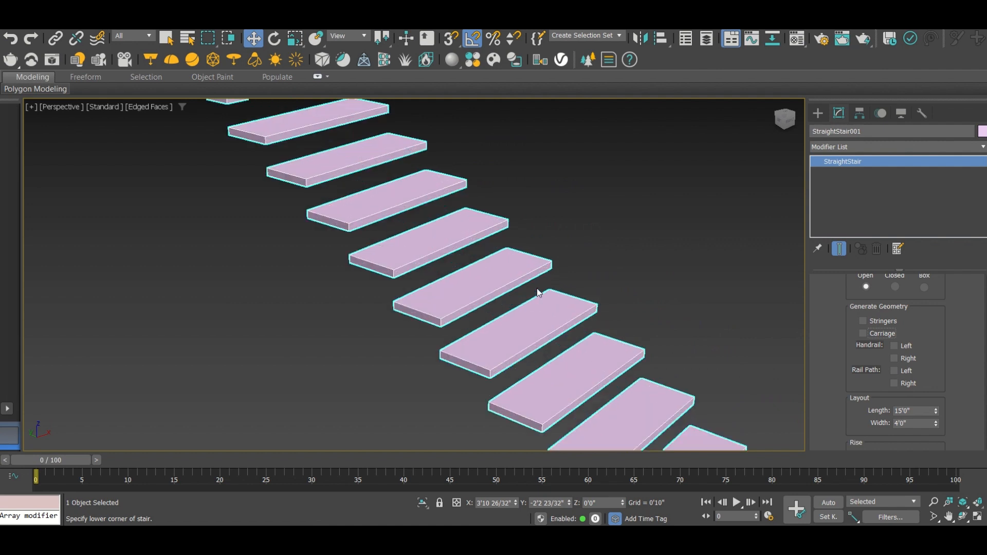
pyautogui.click(882, 334)
pyautogui.click(882, 334)
pyautogui.click(883, 334)
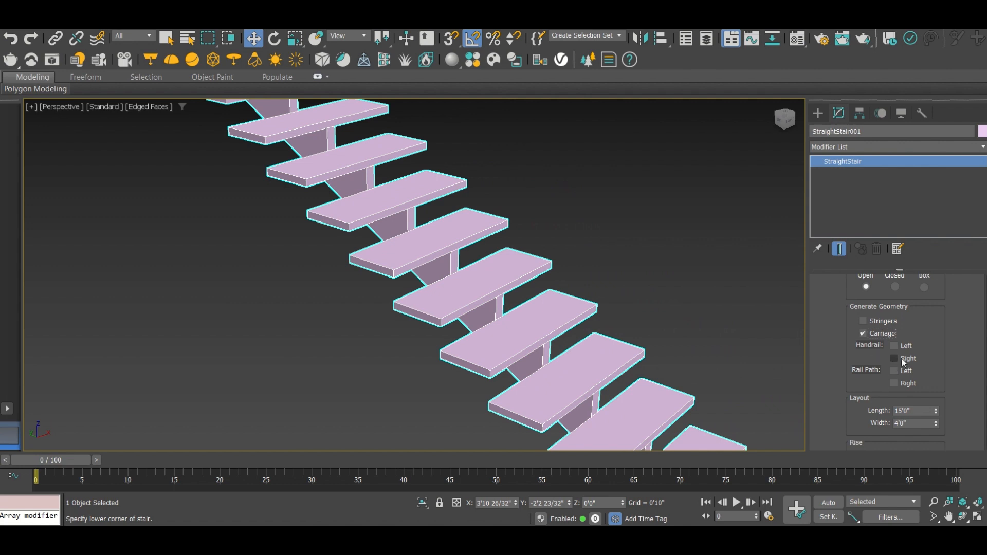
# Generate handrails on both the left and right sides of the open stair and check them from both directions
pyautogui.click(894, 345)
pyautogui.scroll(-5, 683, 323)
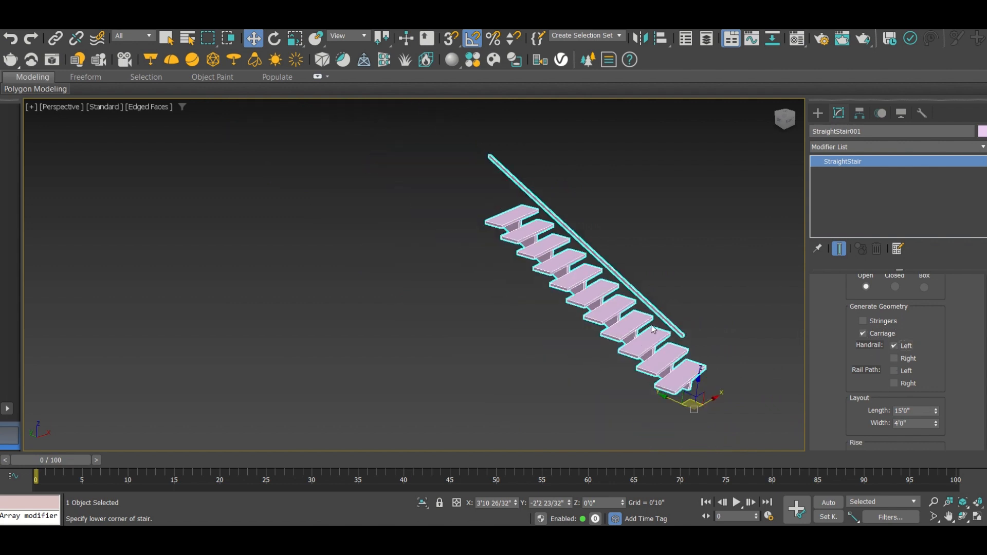
pyautogui.keyDown('alt'); pyautogui.moveTo(652, 330); pyautogui.dragTo(558, 302, button='middle'); pyautogui.keyUp('alt')
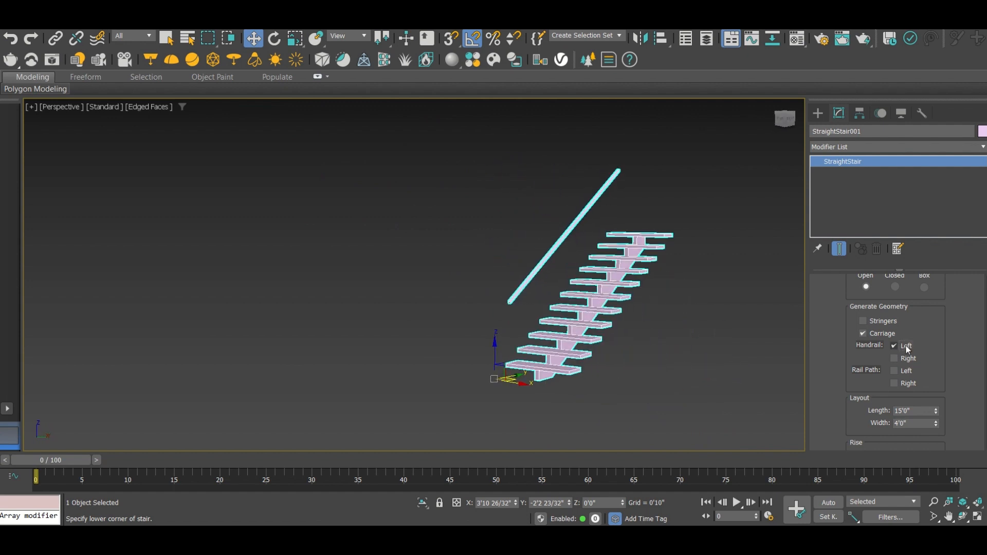
pyautogui.click(905, 346)
pyautogui.click(907, 358)
pyautogui.click(904, 346)
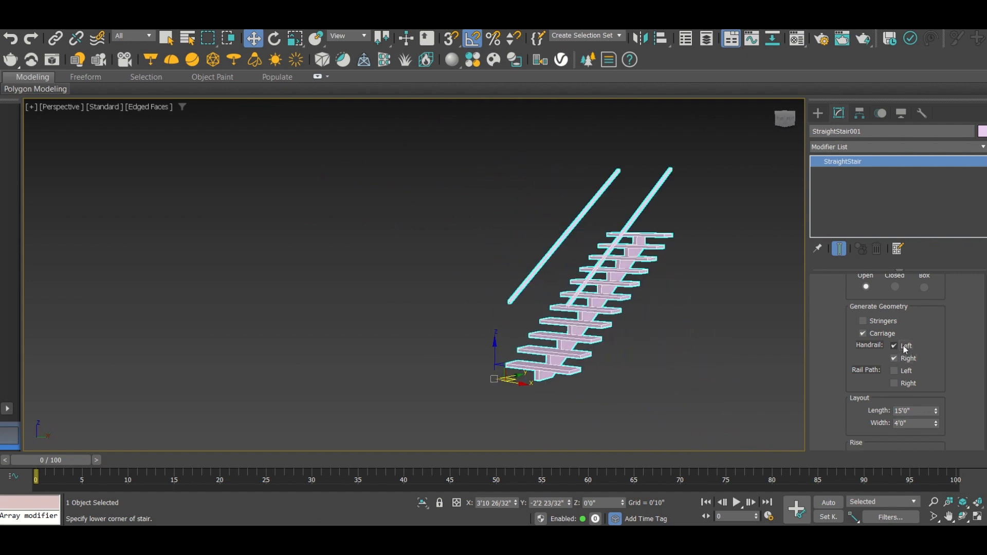
pyautogui.keyDown('alt'); pyautogui.moveTo(576, 349); pyautogui.dragTo(608, 359, button='middle'); pyautogui.keyUp('alt')
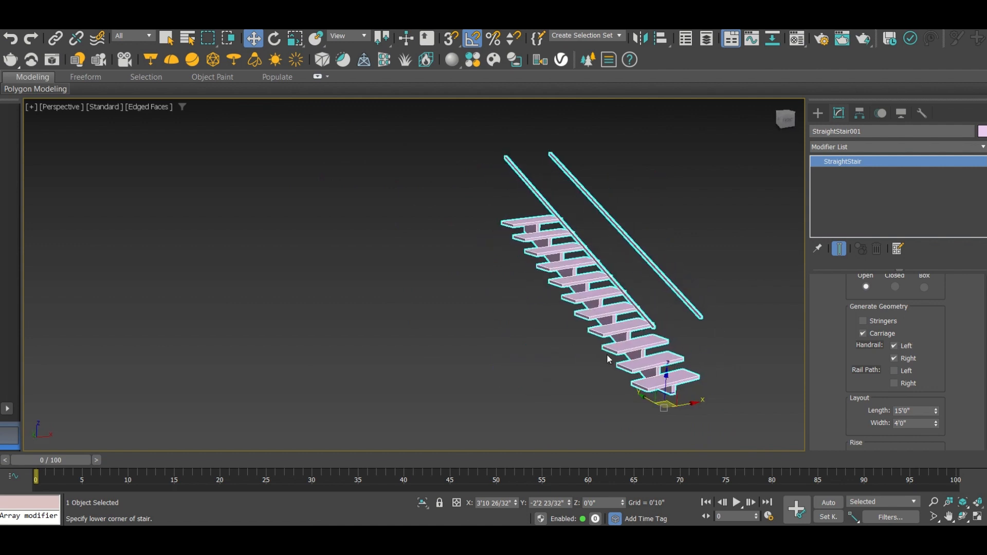
# Try the left rail path in the stair's generated geometry
pyautogui.click(894, 371)
pyautogui.click(894, 371)
# Set the stair's overall rise to 10'0" while the riser count stays pinned
pyautogui.scroll(-5, 845, 335)
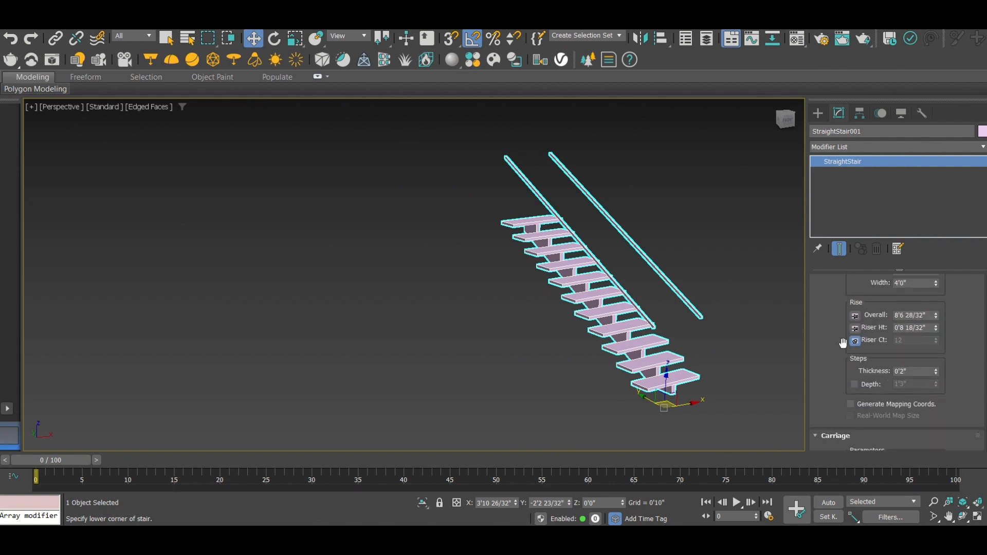
pyautogui.keyDown('alt'); pyautogui.moveTo(675, 337); pyautogui.dragTo(689, 348, button='middle'); pyautogui.keyUp('alt')
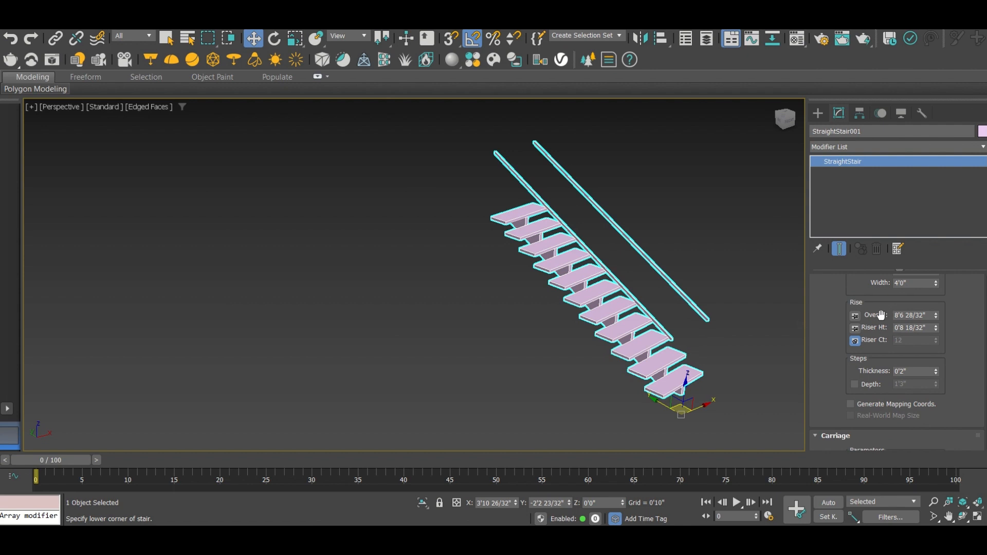
pyautogui.scroll(2, 893, 310)
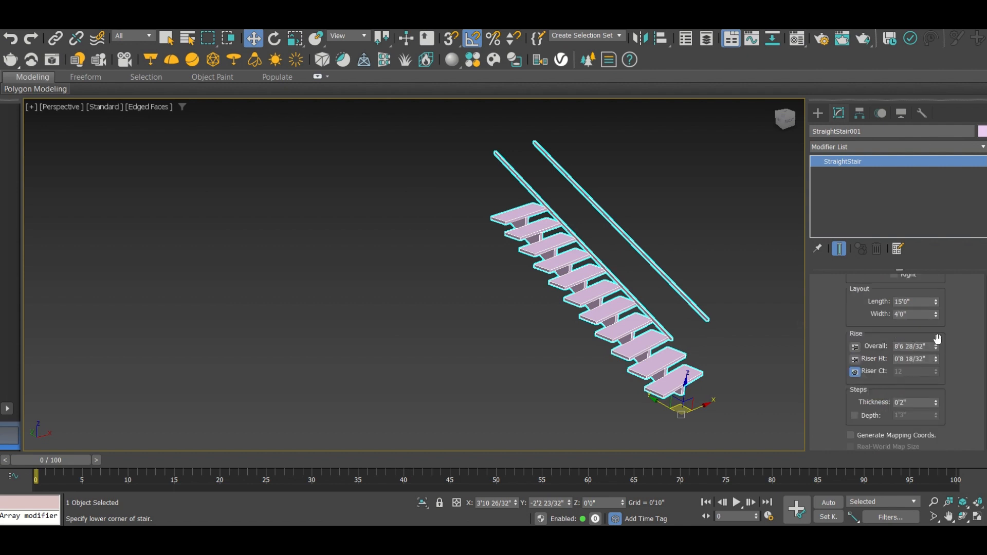
pyautogui.moveTo(936, 344); pyautogui.dragTo(856, 334)
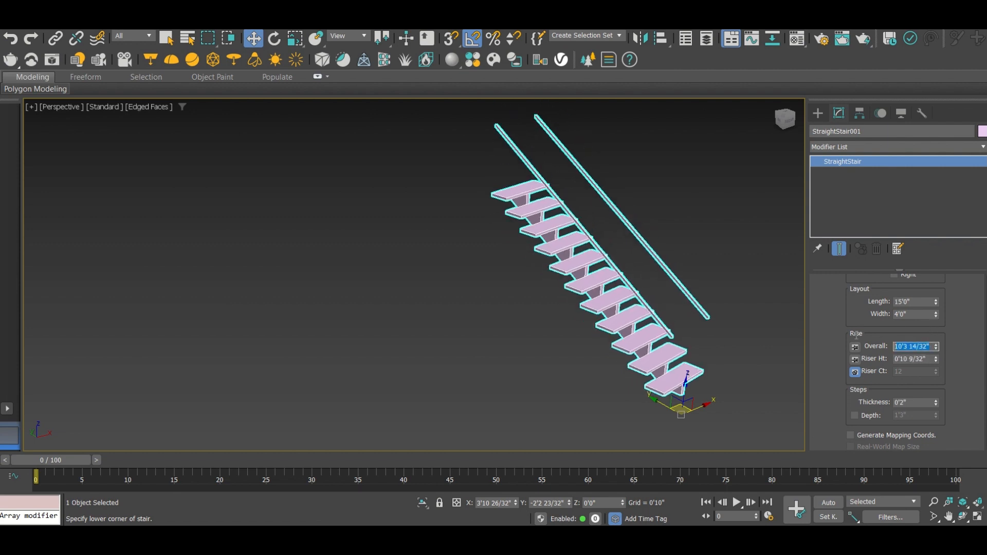
pyautogui.write('10')
pyautogui.press('Return')
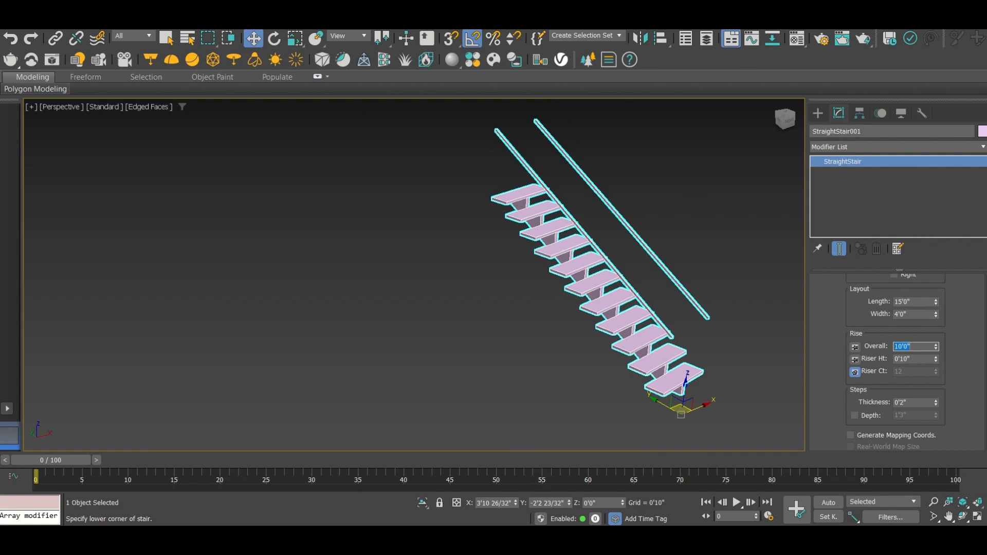
# Set the stair's riser height to 0'5" and check the lower flight up close and as a whole
pyautogui.click(918, 358)
pyautogui.write('5"')
pyautogui.press('Return')
pyautogui.scroll(5, 647, 340)
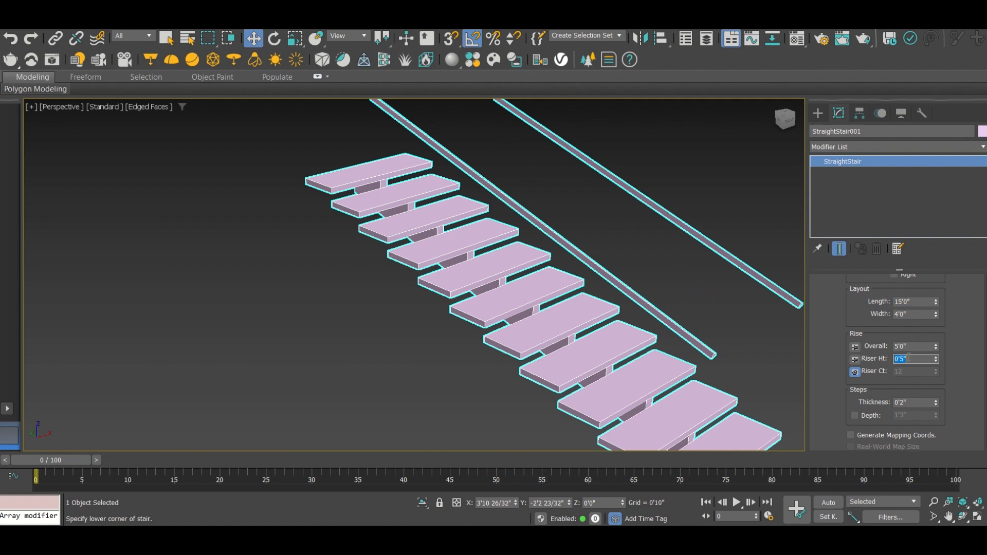
pyautogui.scroll(-4, 471, 284)
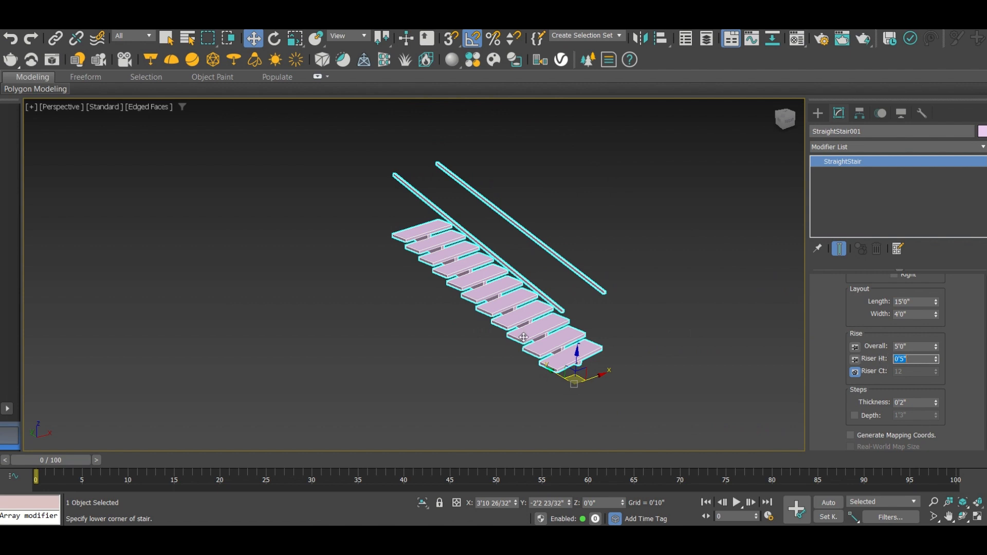
pyautogui.scroll(4, 525, 337)
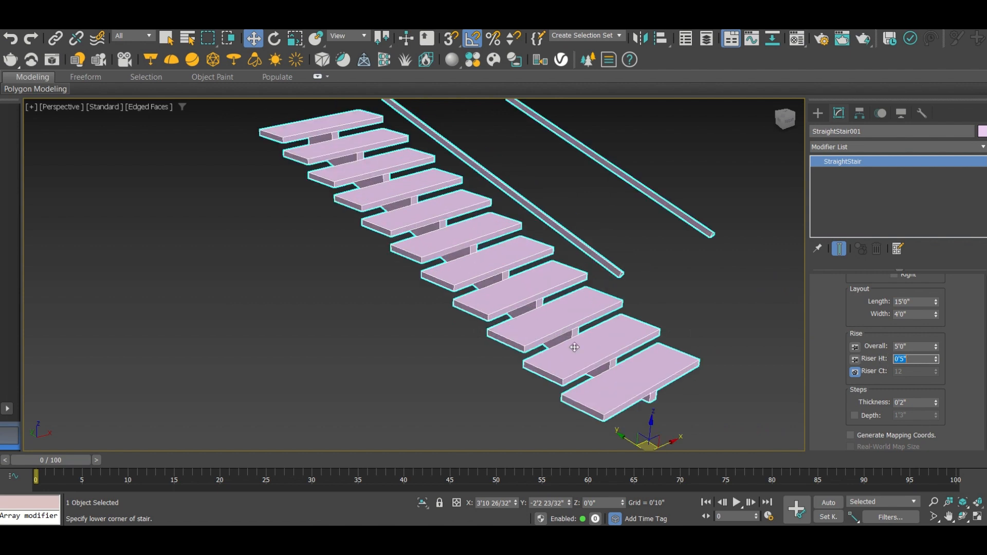
# Pin the riser height instead of the riser count, and set the overall rise to 10'0"
pyautogui.click(855, 372)
pyautogui.click(857, 359)
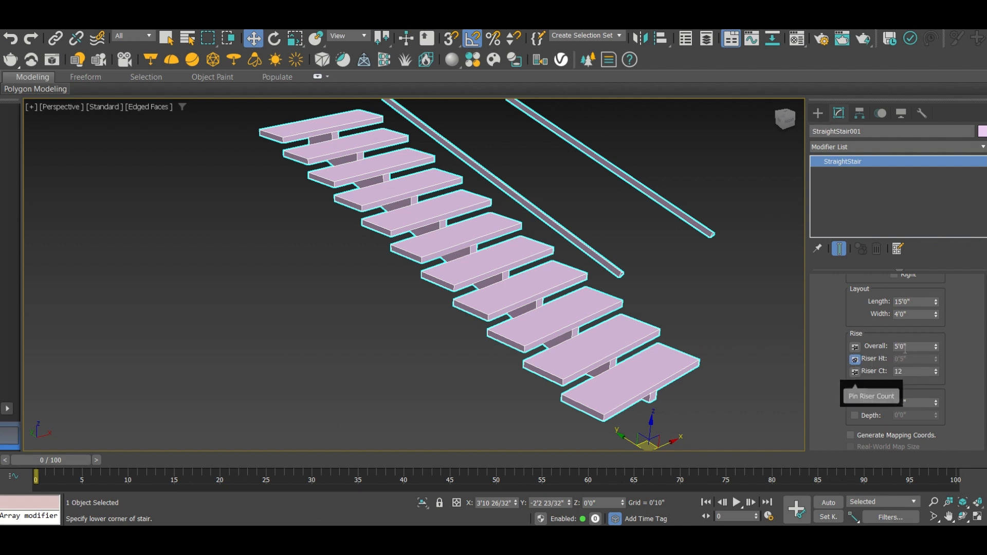
pyautogui.moveTo(912, 347); pyautogui.dragTo(863, 349)
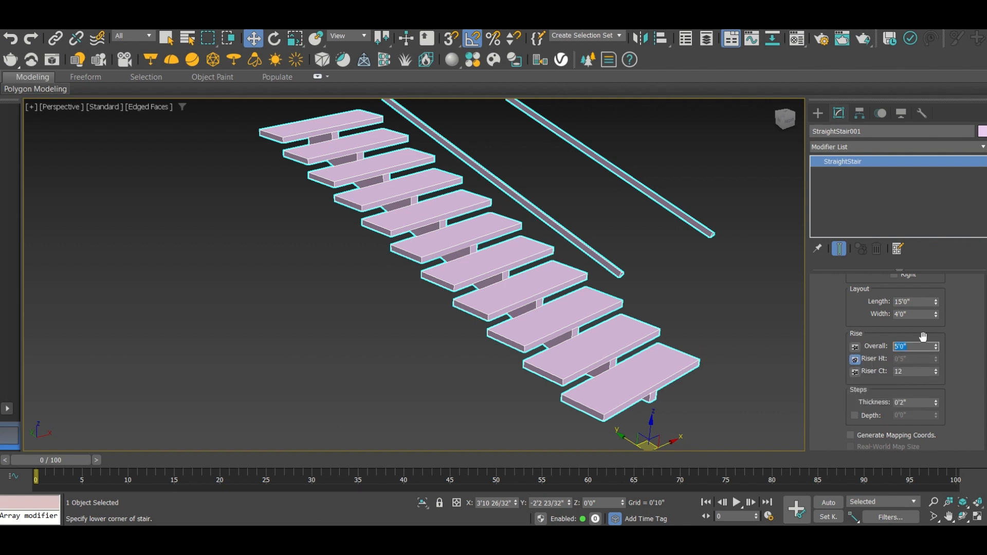
pyautogui.write('10')
pyautogui.press('Return')
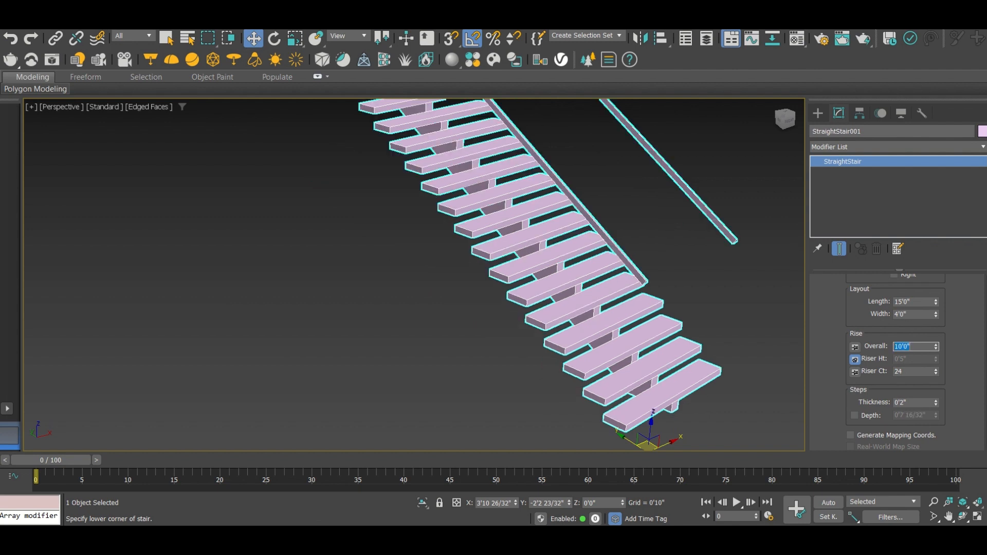
# Set the riser count to 13 with the riser height pinned, and check the whole stair from another angle
pyautogui.click(911, 372)
pyautogui.write('13')
pyautogui.press('Return')
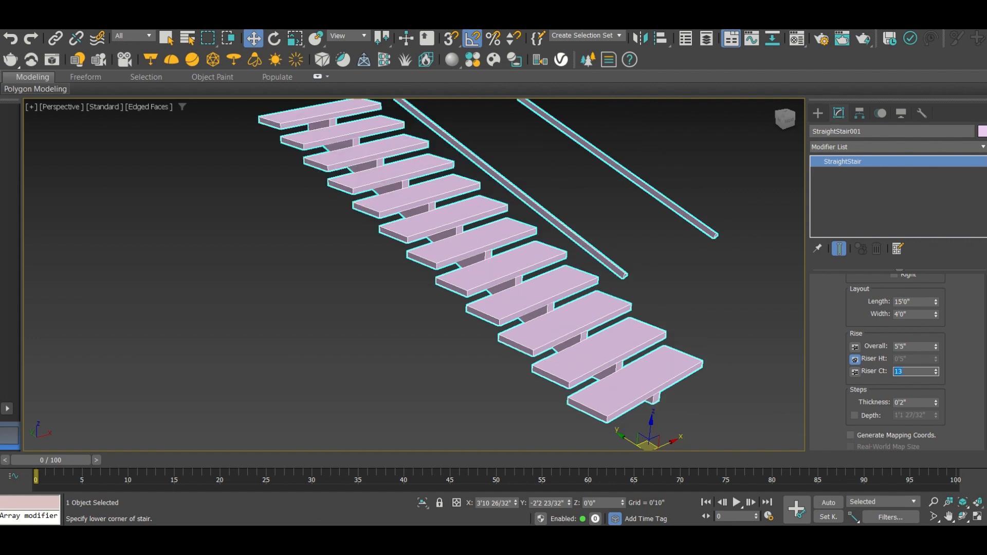
pyautogui.scroll(-3, 454, 331)
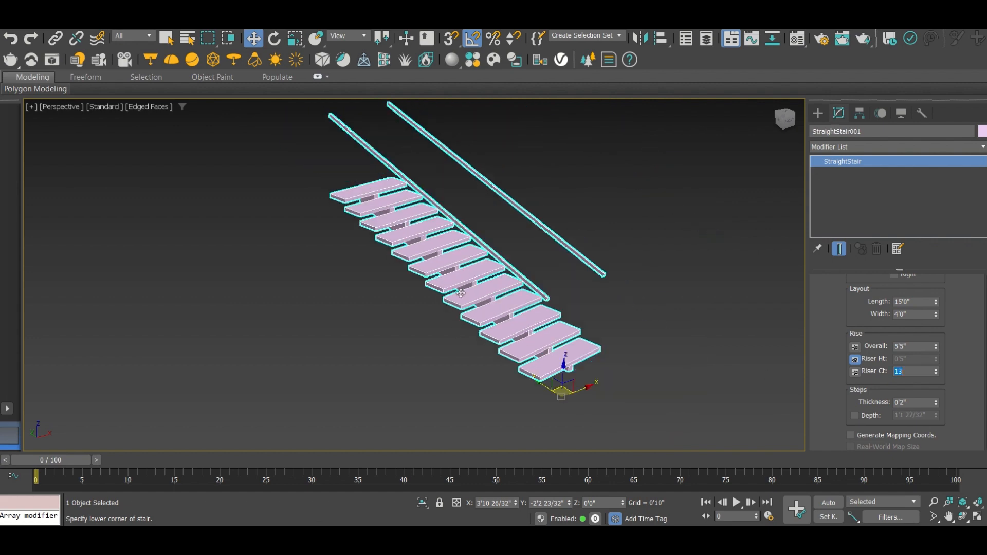
pyautogui.click(855, 360)
pyautogui.keyDown('alt'); pyautogui.moveTo(479, 286); pyautogui.dragTo(504, 276, button='middle'); pyautogui.keyUp('alt')
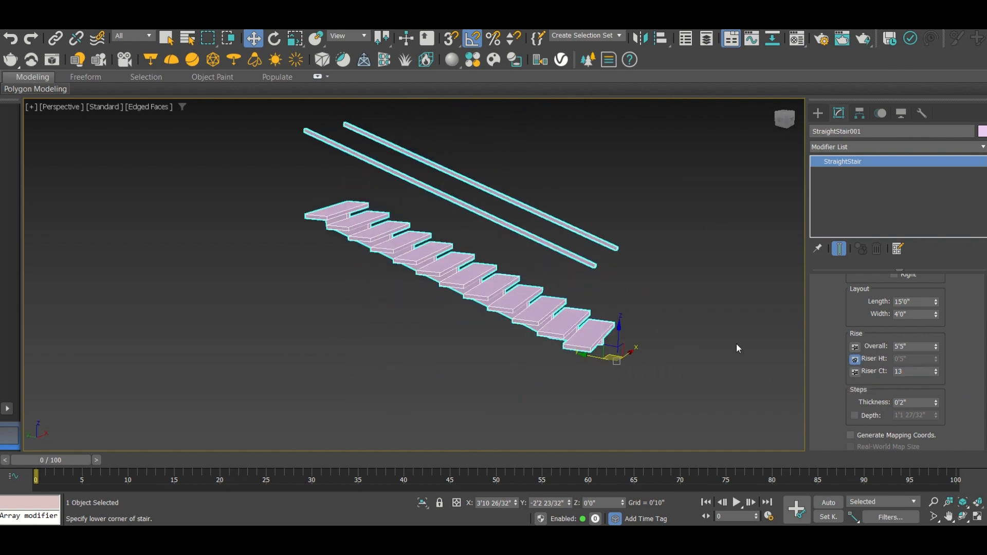
# Increase the thickness of the steps to about 0'3 27/32", checking the lowest tread up close
pyautogui.scroll(-2, 822, 368)
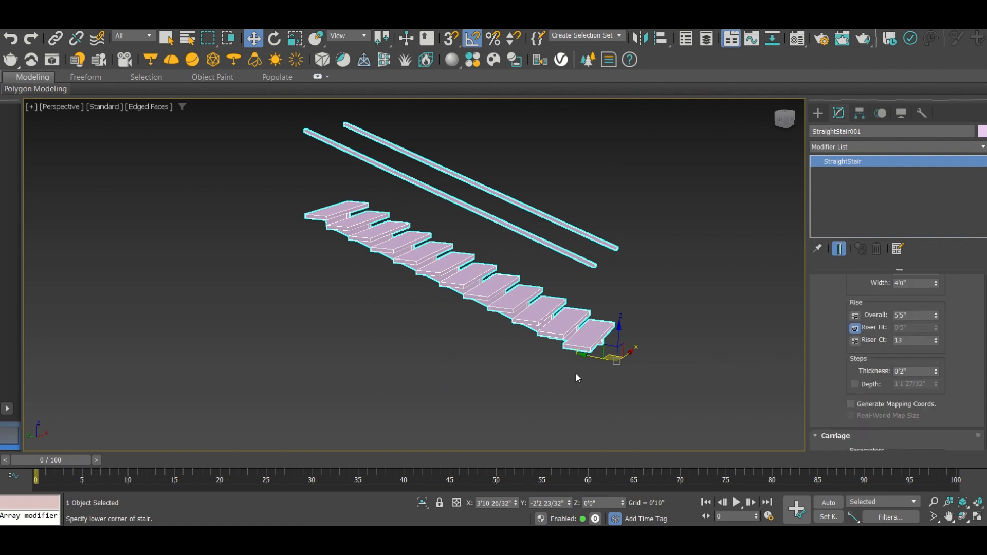
pyautogui.scroll(10, 576, 378)
pyautogui.moveTo(583, 372); pyautogui.dragTo(589, 279, button='middle')
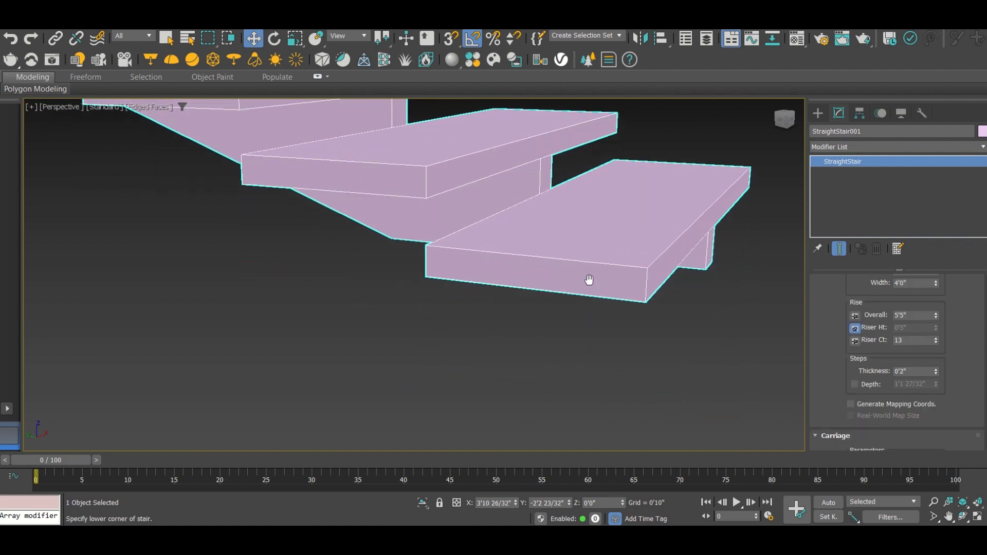
pyautogui.scroll(3, 589, 279)
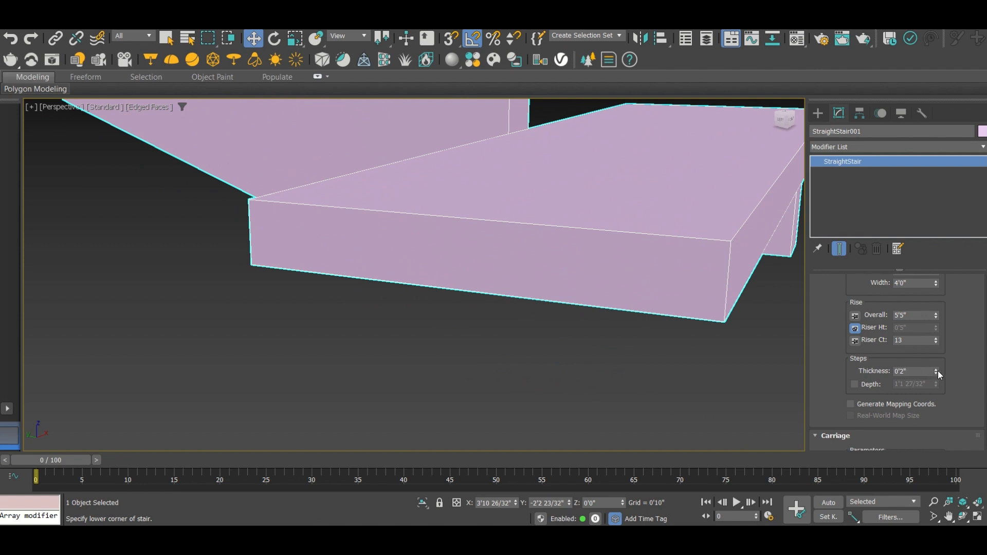
pyautogui.moveTo(936, 371)
pyautogui.mouseDown()
pyautogui.moveTo(936, 354)
pyautogui.moveTo(931, 371)
pyautogui.mouseUp()
pyautogui.scroll(-5, 456, 353)
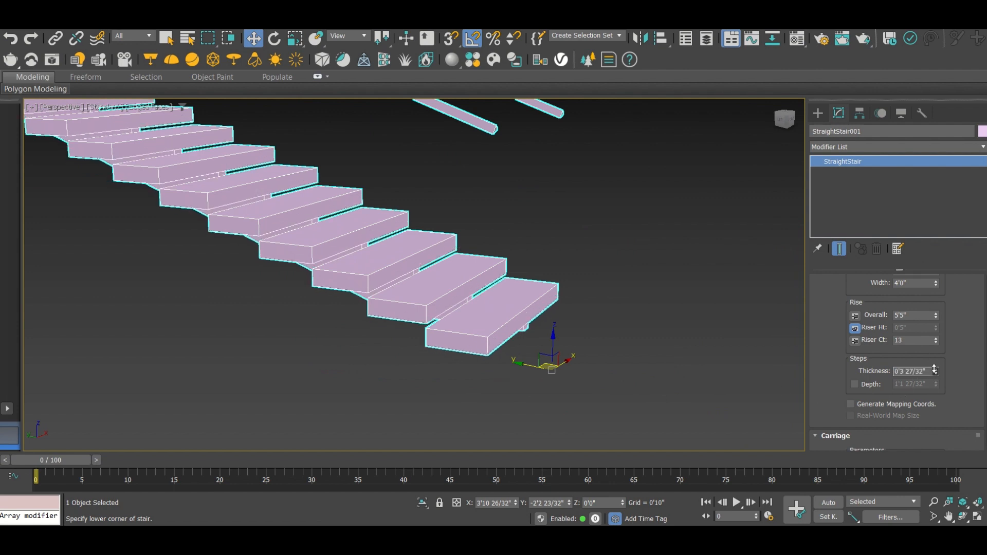
# Enable a custom step depth for the straight stair and increase it to about 2'0 11/32"
pyautogui.click(855, 384)
pyautogui.moveTo(936, 384); pyautogui.dragTo(818, 368)
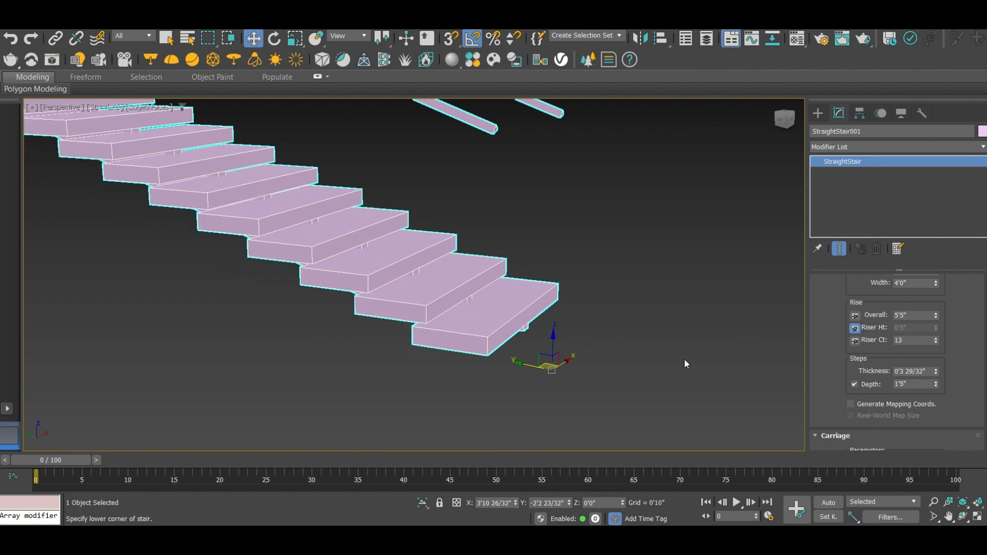
pyautogui.moveTo(550, 360)
pyautogui.keyDown('alt'); pyautogui.mouseDown(button='middle')
pyautogui.moveTo(492, 376)
pyautogui.moveTo(539, 341)
pyautogui.moveTo(561, 360)
pyautogui.mouseUp(button='middle'); pyautogui.keyUp('alt')
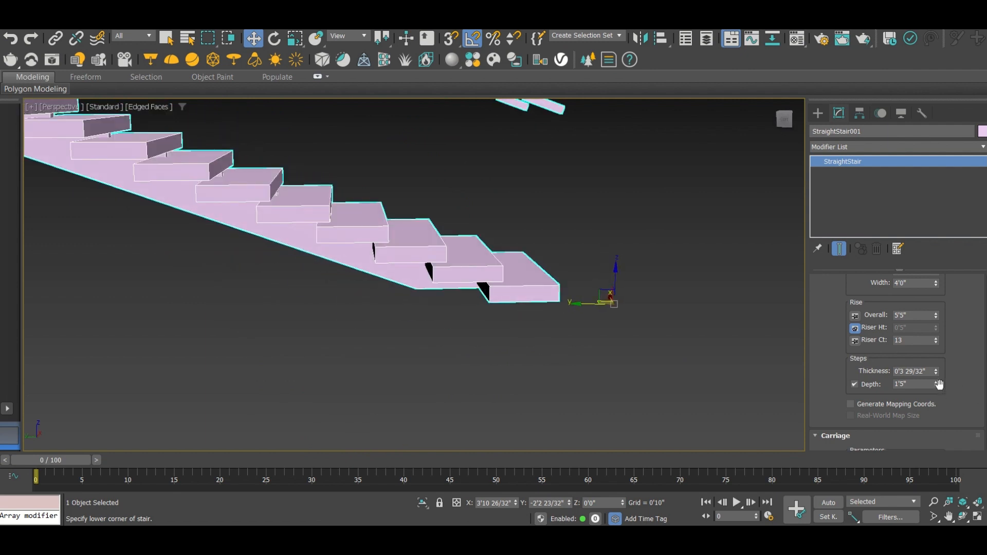
pyautogui.moveTo(939, 385); pyautogui.dragTo(832, 361)
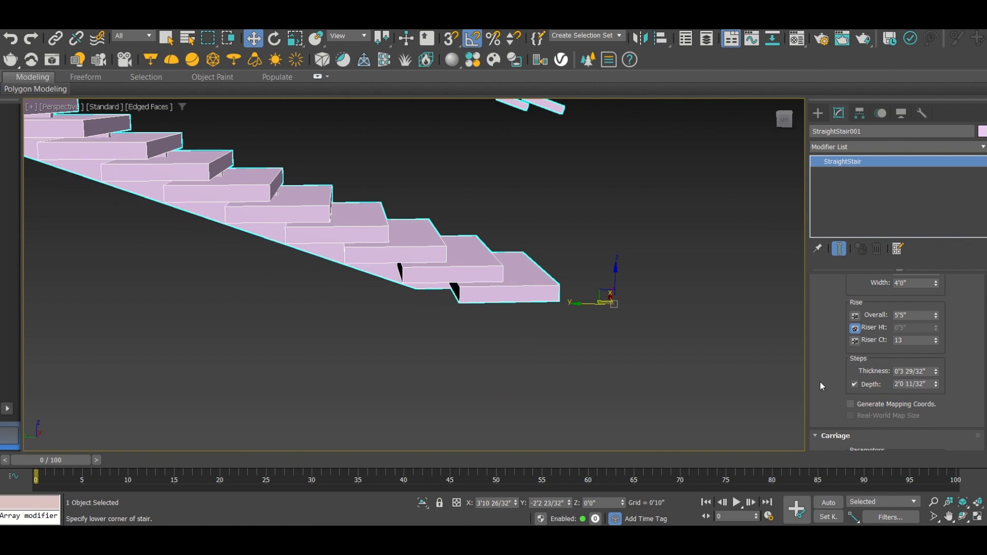
# Enlarge the stair's carriage to a depth of about 1'1 31/32" and a width of about 0'6 2/32", checking it from underneath
pyautogui.scroll(-3, 827, 381)
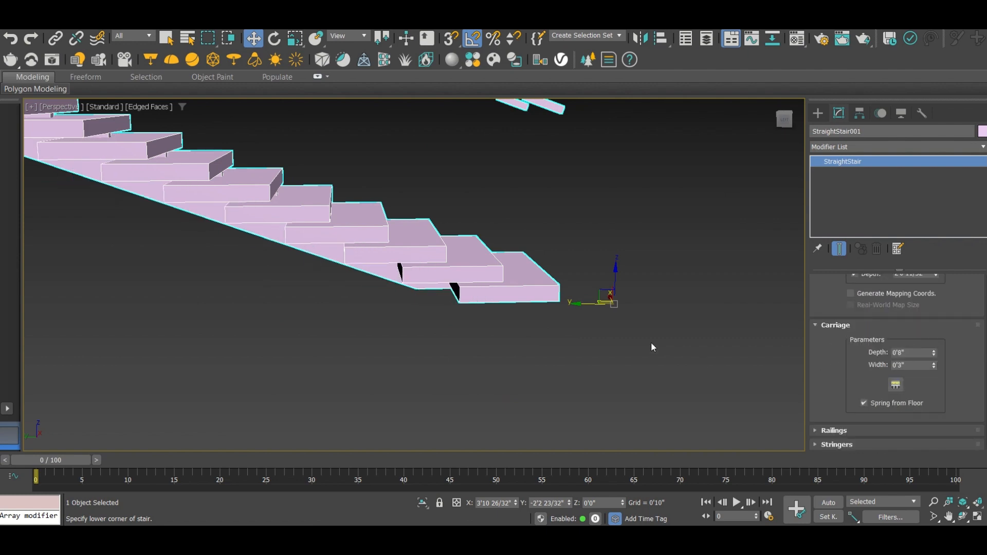
pyautogui.keyDown('alt'); pyautogui.moveTo(553, 359); pyautogui.dragTo(478, 386, button='middle'); pyautogui.keyUp('alt')
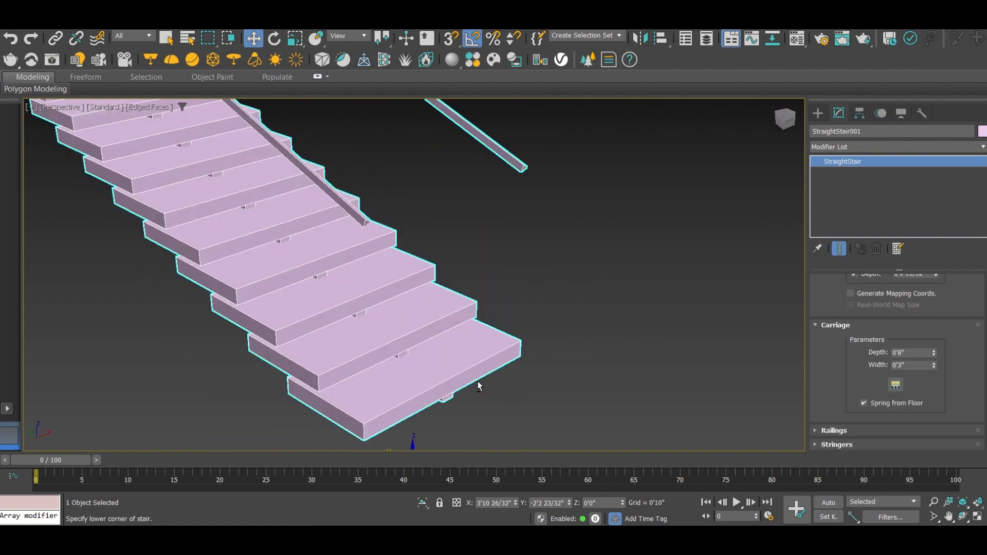
pyautogui.scroll(-4, 687, 352)
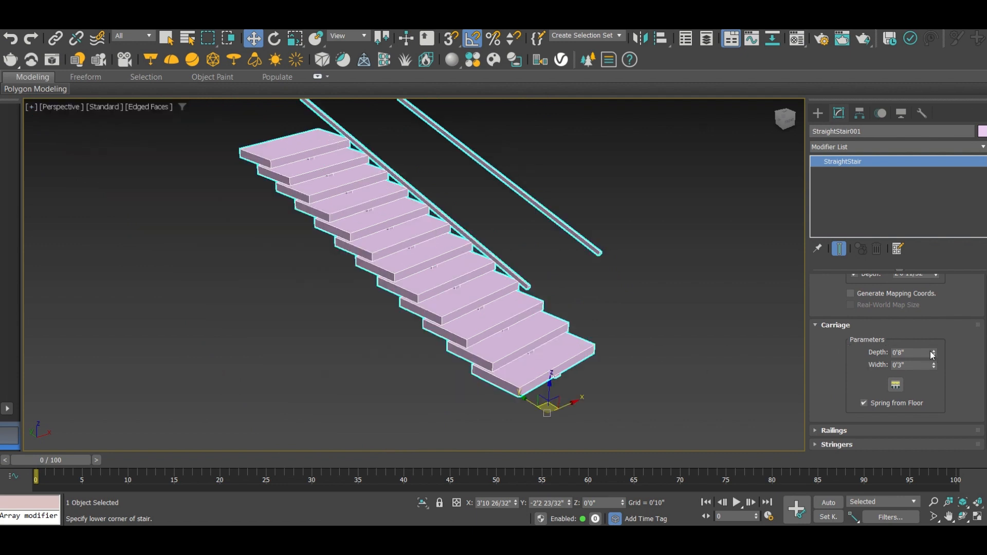
pyautogui.moveTo(933, 353); pyautogui.dragTo(892, 310)
pyautogui.keyDown('alt'); pyautogui.moveTo(273, 354); pyautogui.dragTo(526, 256, button='middle'); pyautogui.keyUp('alt')
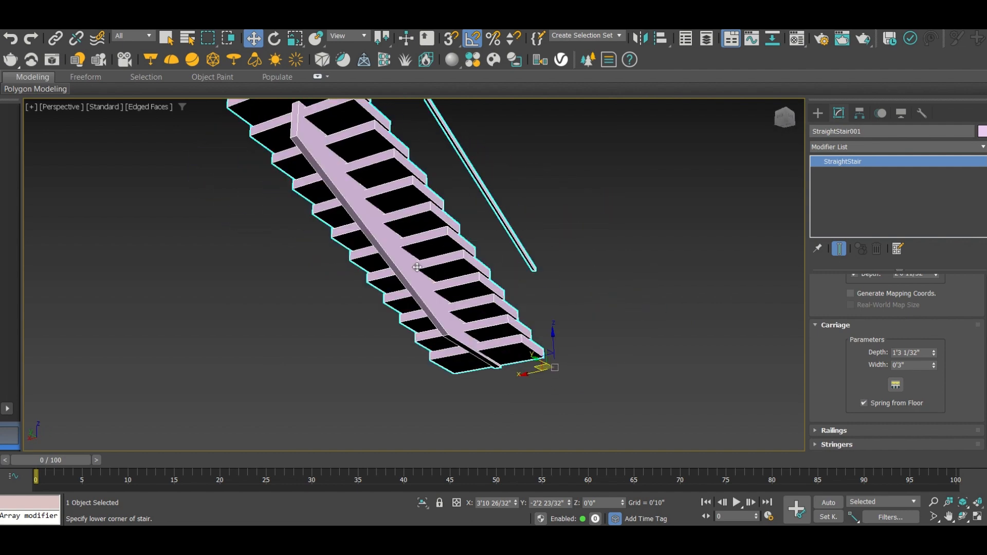
pyautogui.scroll(2, 417, 267)
pyautogui.moveTo(936, 354); pyautogui.dragTo(827, 296)
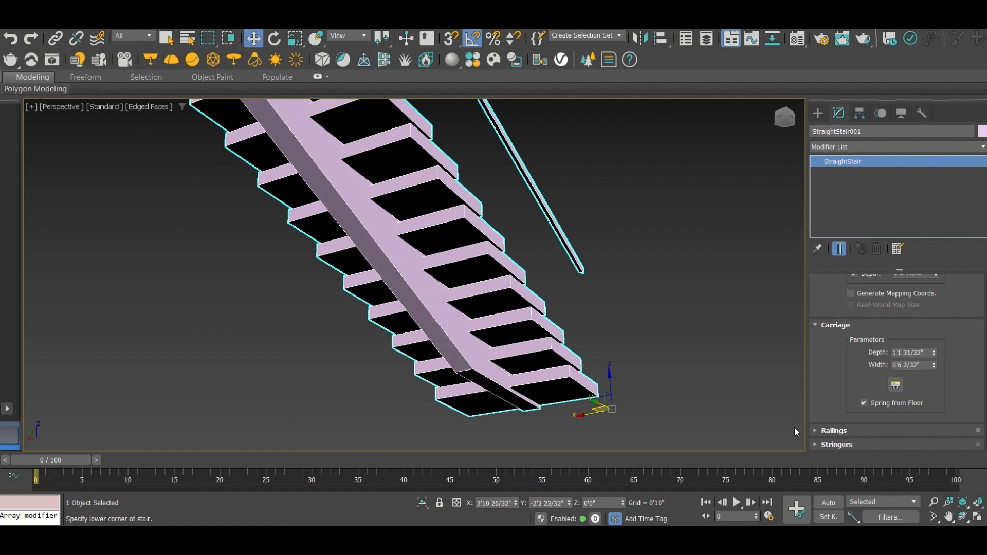
# Lower the railings to a height of about 1'0 2/32" and set their offset to about 0'2 24/32"
pyautogui.click(814, 430)
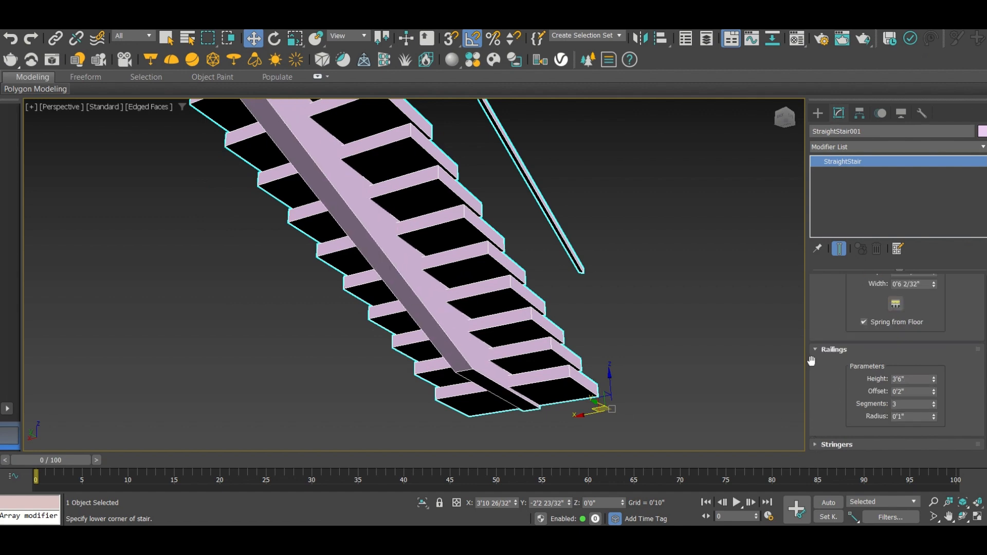
pyautogui.keyDown('alt'); pyautogui.moveTo(600, 357); pyautogui.dragTo(548, 358, button='middle'); pyautogui.keyUp('alt')
pyautogui.scroll(-5, 548, 358)
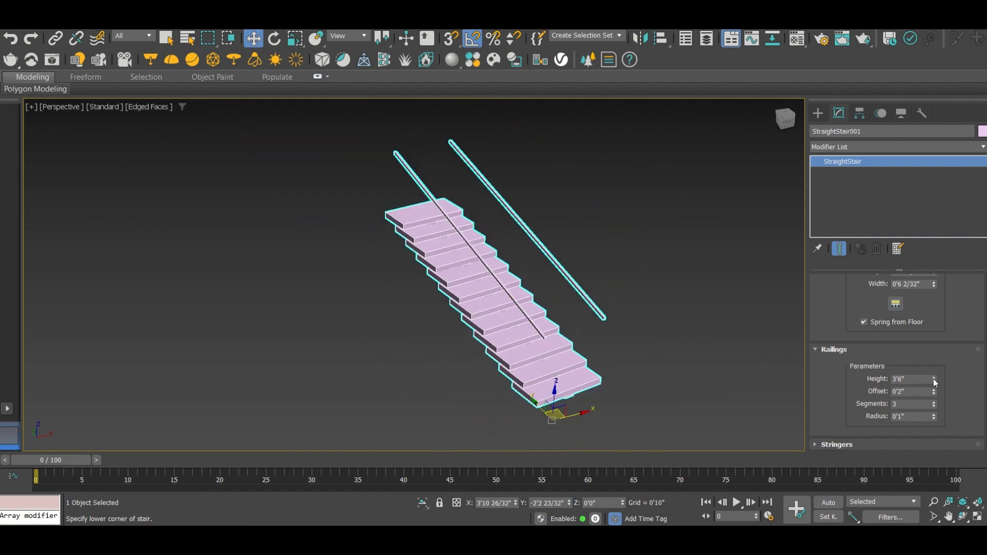
pyautogui.moveTo(934, 383); pyautogui.dragTo(915, 420)
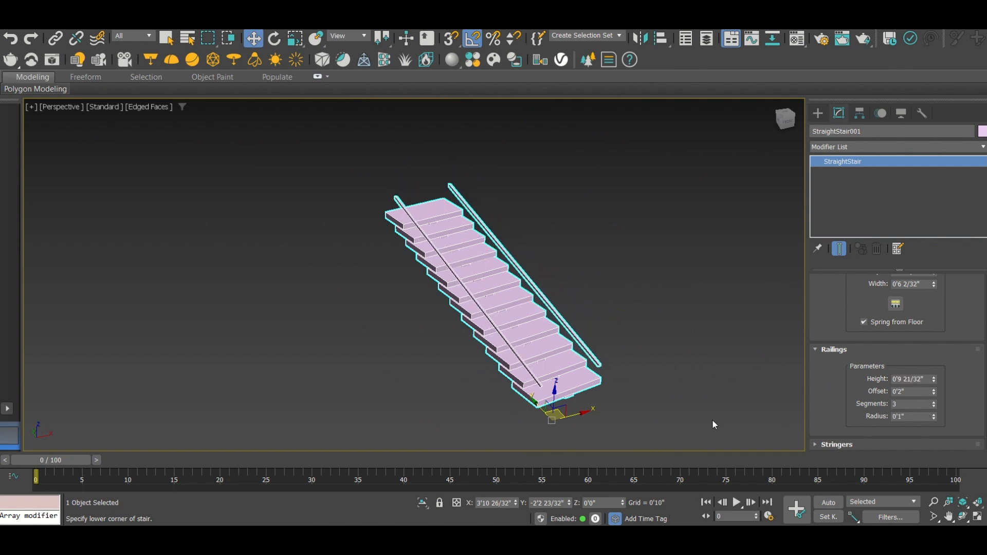
pyautogui.keyDown('alt'); pyautogui.moveTo(666, 401); pyautogui.dragTo(721, 369, button='middle'); pyautogui.keyUp('alt')
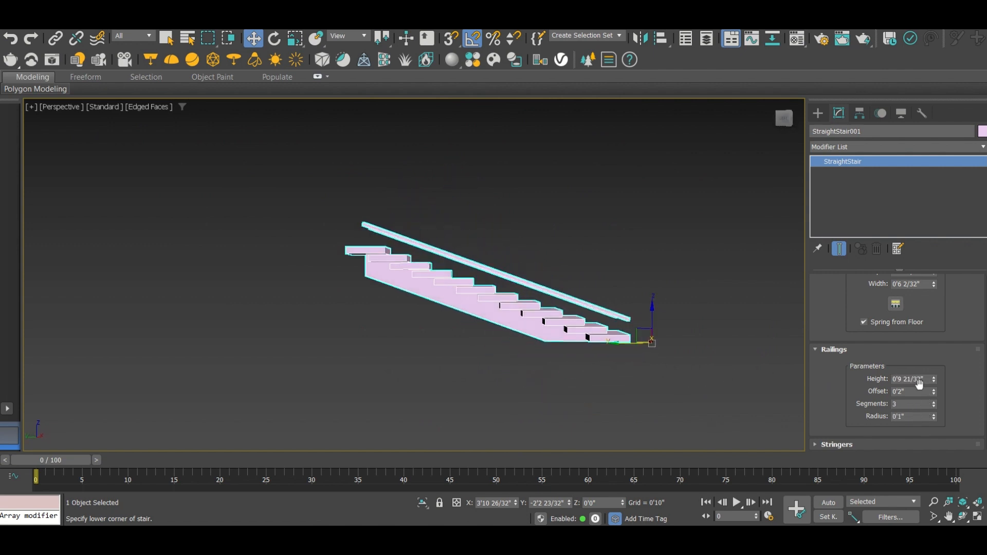
pyautogui.moveTo(933, 380); pyautogui.dragTo(933, 410)
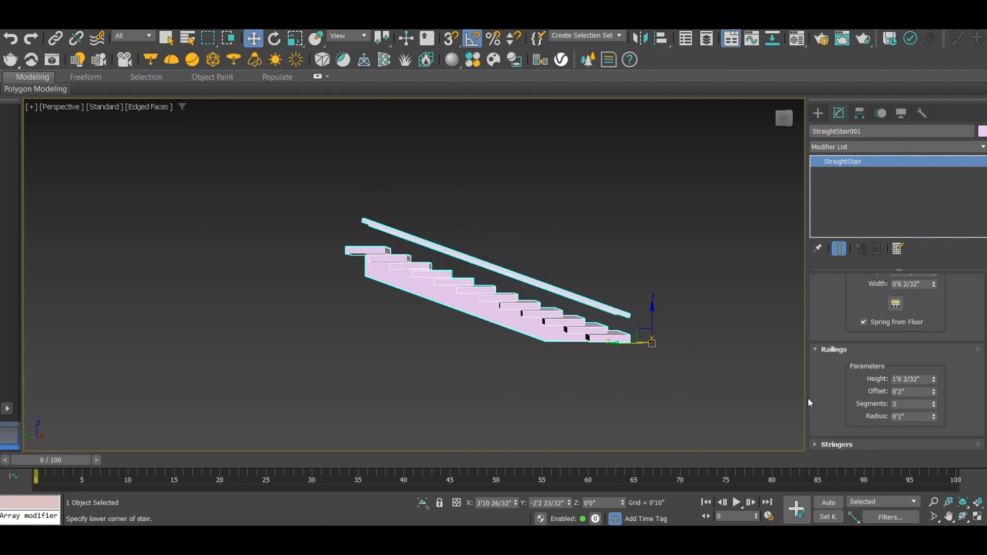
pyautogui.keyDown('alt'); pyautogui.moveTo(581, 359); pyautogui.dragTo(488, 384, button='middle'); pyautogui.keyUp('alt')
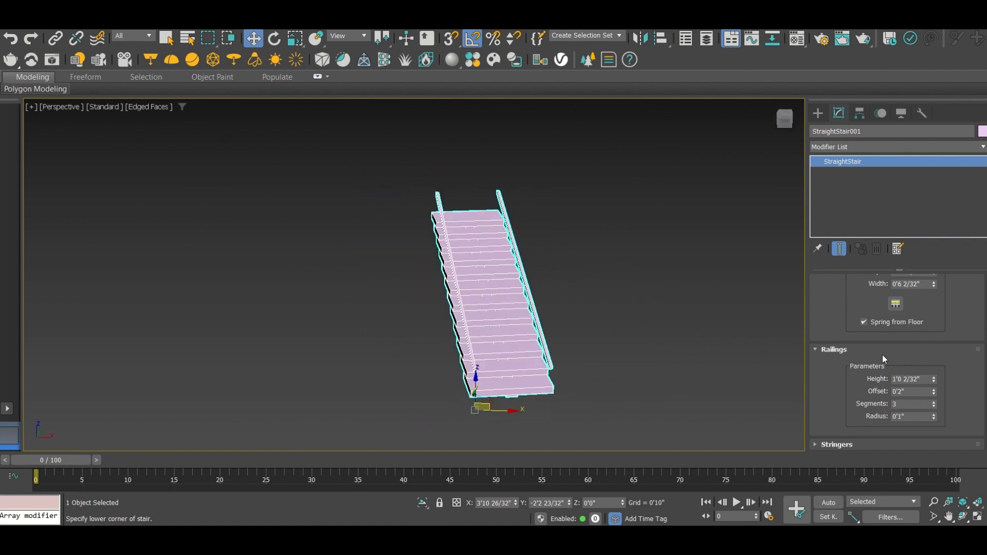
pyautogui.moveTo(934, 393); pyautogui.dragTo(918, 380)
# Round the handrails with 32 segments and reduce their radius to about 0'0 22/32", checking the lower rail end up close
pyautogui.keyDown('alt'); pyautogui.moveTo(490, 378); pyautogui.dragTo(594, 344, button='middle'); pyautogui.keyUp('alt')
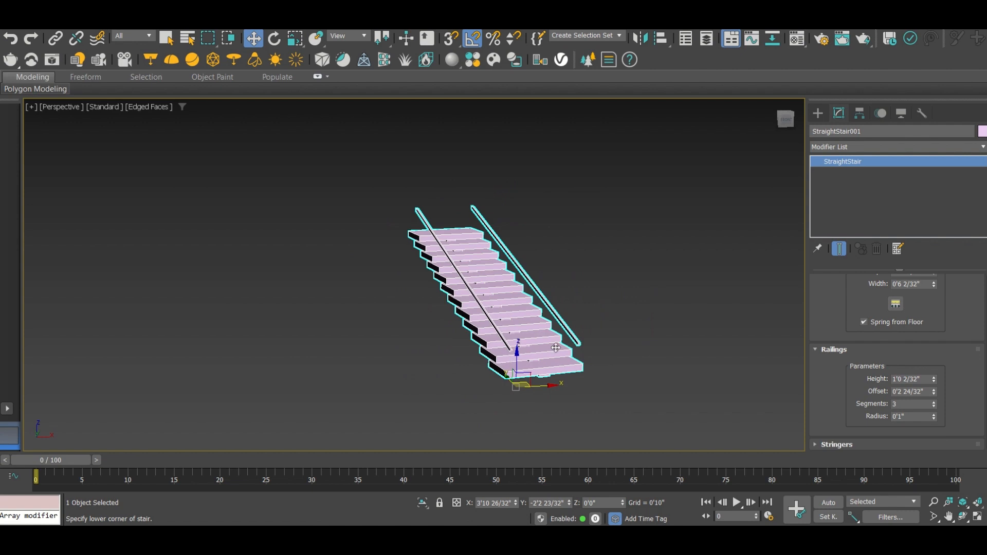
pyautogui.scroll(5, 584, 325)
pyautogui.scroll(3, 584, 325)
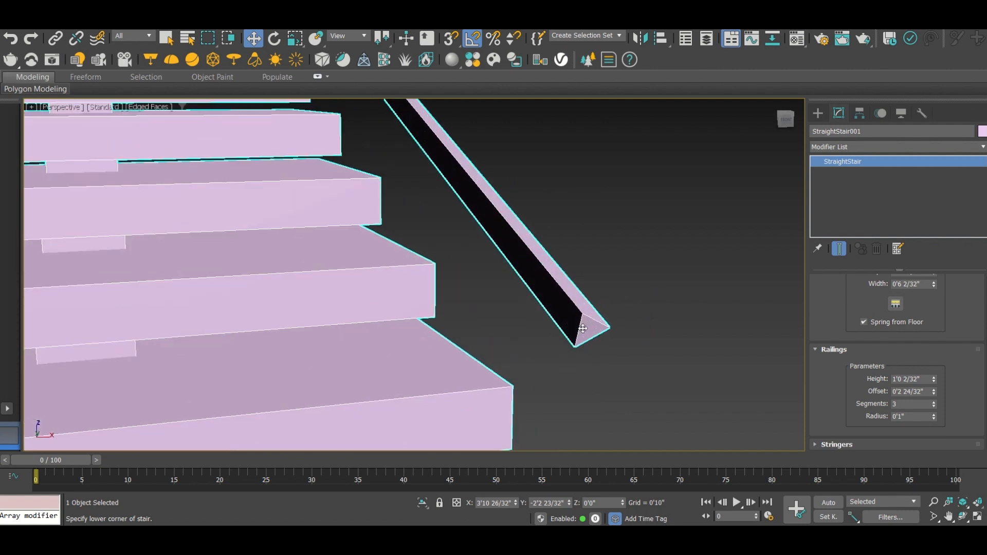
pyautogui.scroll(2, 592, 329)
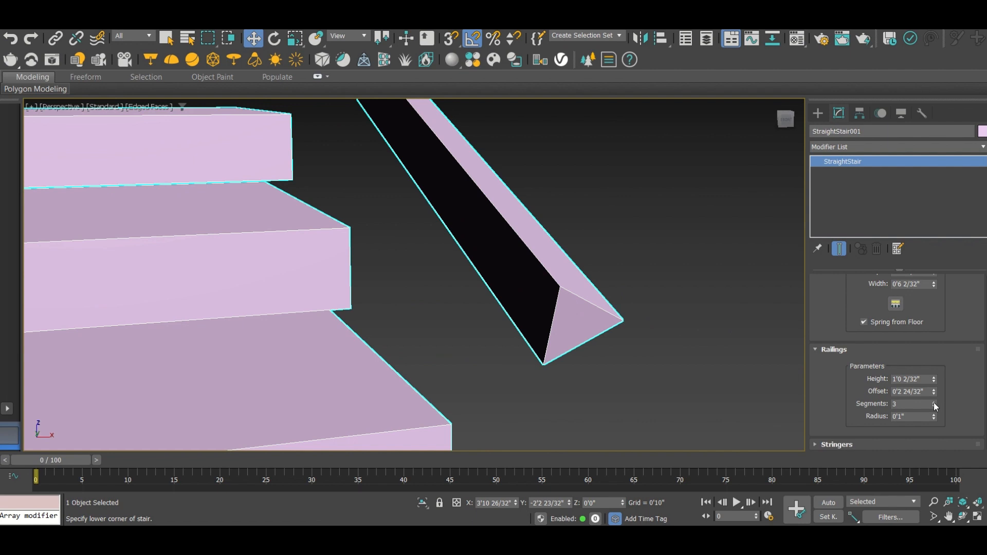
pyautogui.moveTo(933, 403); pyautogui.dragTo(917, 383)
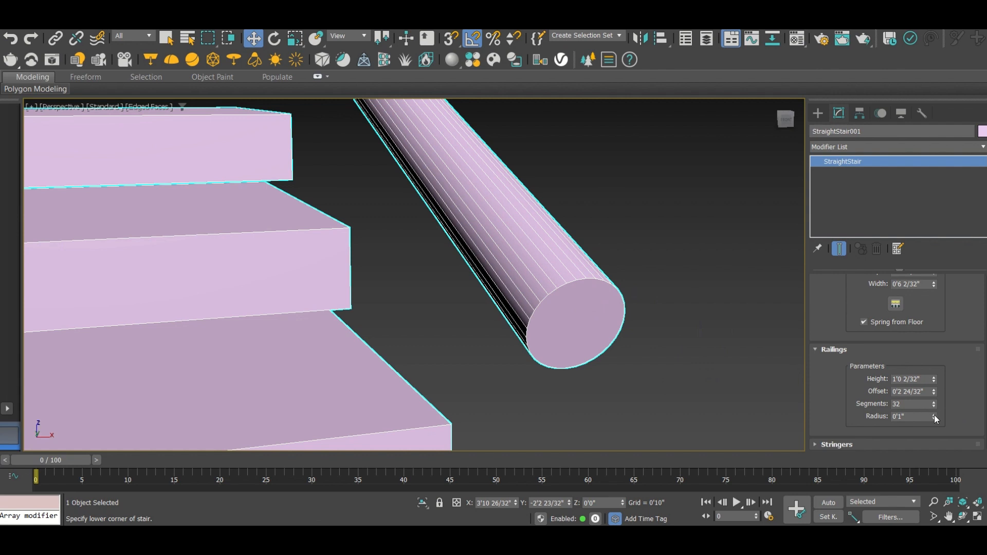
pyautogui.moveTo(934, 416)
pyautogui.mouseDown()
pyautogui.moveTo(934, 406)
pyautogui.moveTo(935, 425)
pyautogui.mouseUp()
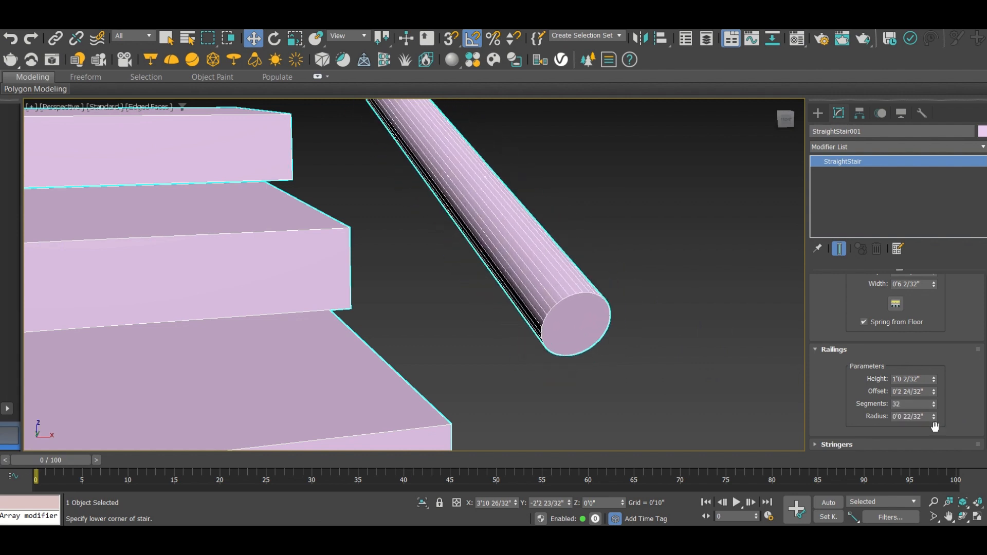
# Check the stair's stringer parameters and examine the whole stair with its railings
pyautogui.click(815, 445)
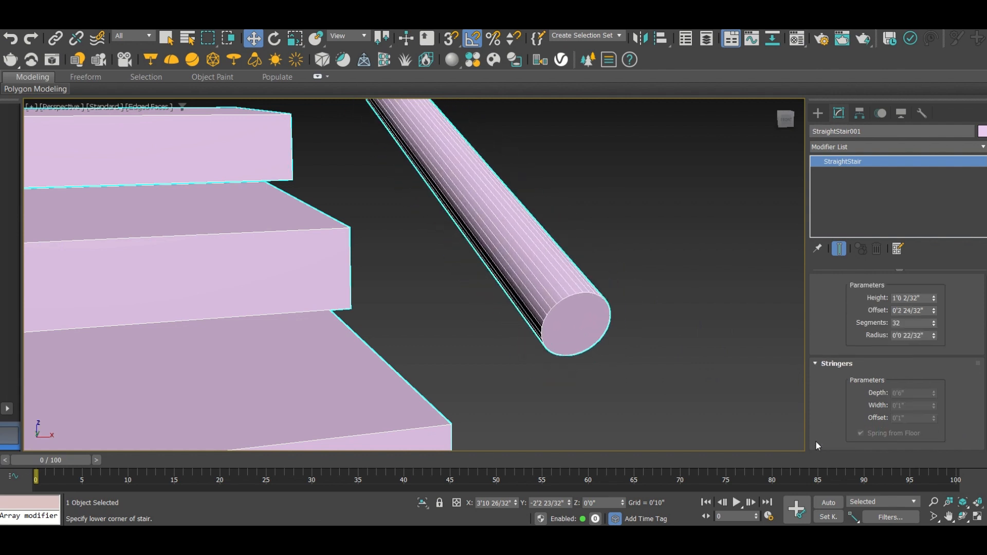
pyautogui.click(816, 364)
pyautogui.scroll(5, 821, 383)
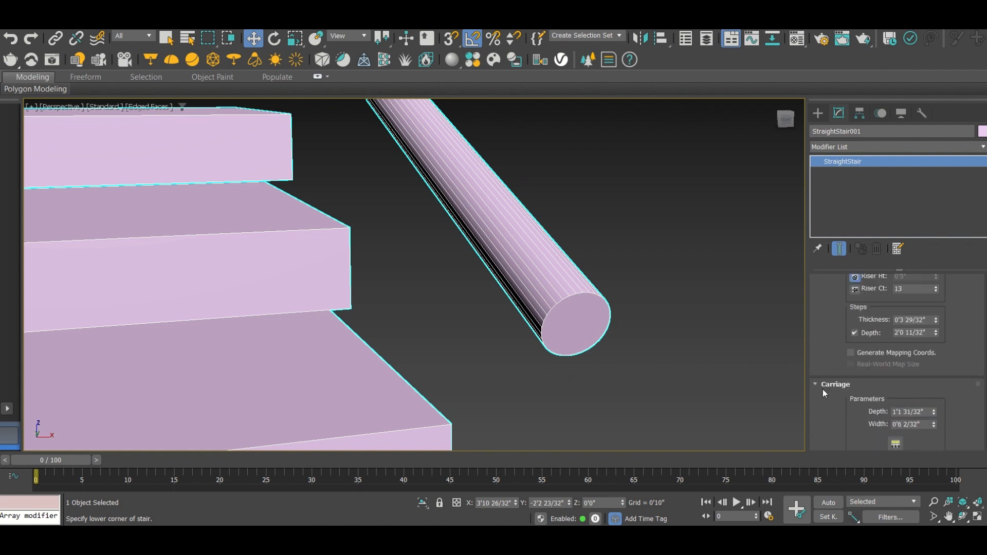
pyautogui.scroll(-10, 613, 334)
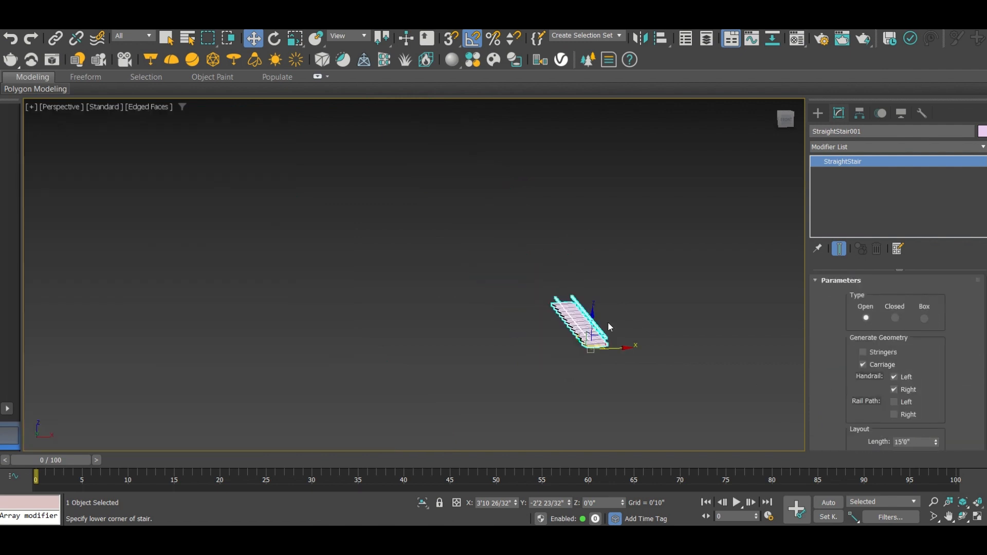
pyautogui.scroll(5, 608, 322)
pyautogui.scroll(-2, 585, 328)
pyautogui.keyDown('alt'); pyautogui.moveTo(585, 328); pyautogui.dragTo(453, 259, button='middle'); pyautogui.keyUp('alt')
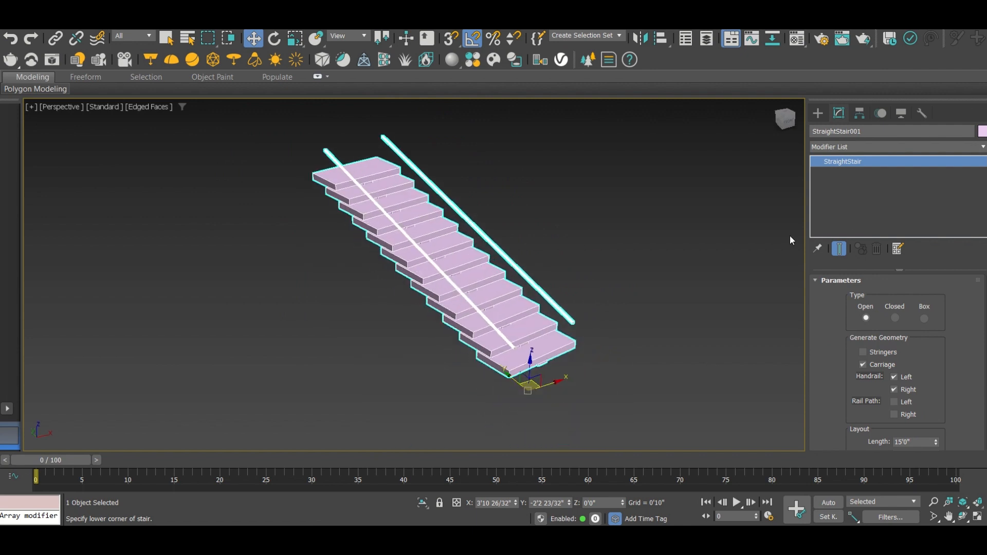
# Try the Closed and Box stair types, and return the stair to the Open type
pyautogui.click(895, 317)
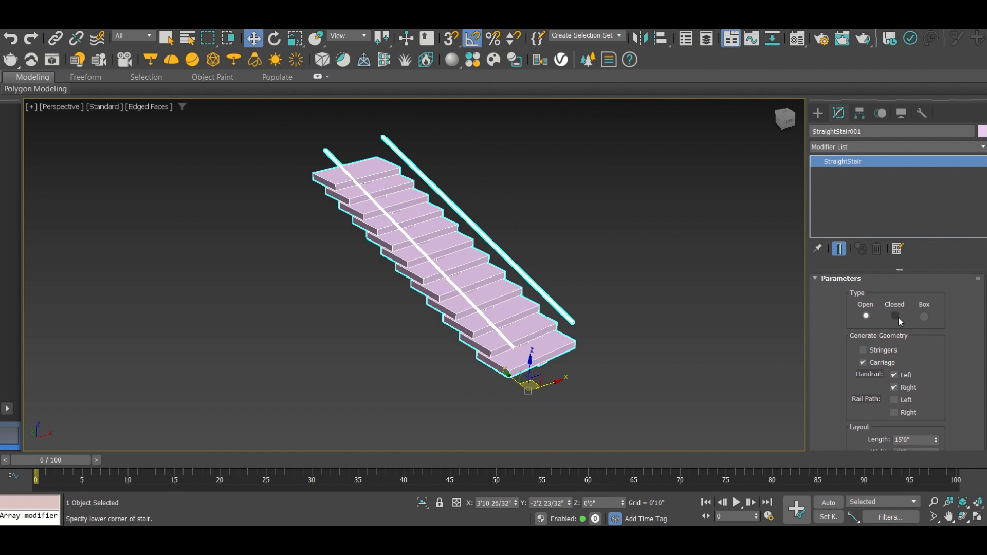
pyautogui.click(924, 318)
pyautogui.click(865, 317)
pyautogui.scroll(-5, 135, 255)
pyautogui.scroll(5, 164, 255)
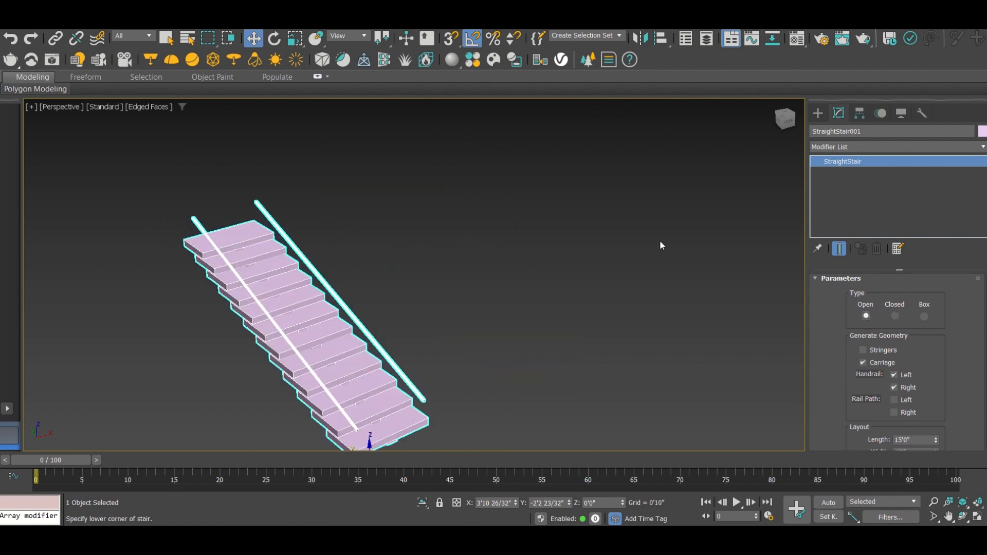
# Create an open, counter-clockwise Spiral Stair with a radius of about 6'3 31/32" beside the straight stair, and check it from another angle
pyautogui.click(818, 113)
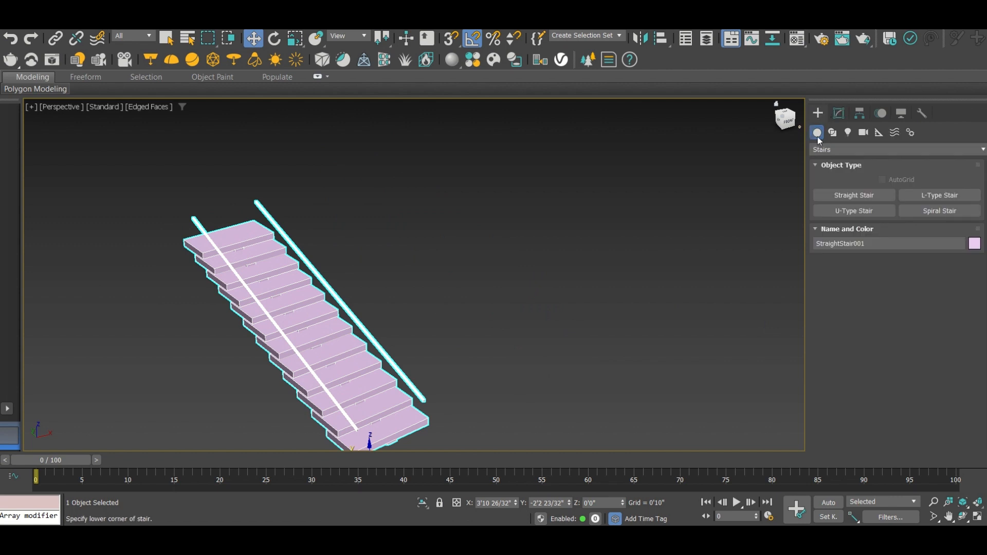
pyautogui.click(905, 149)
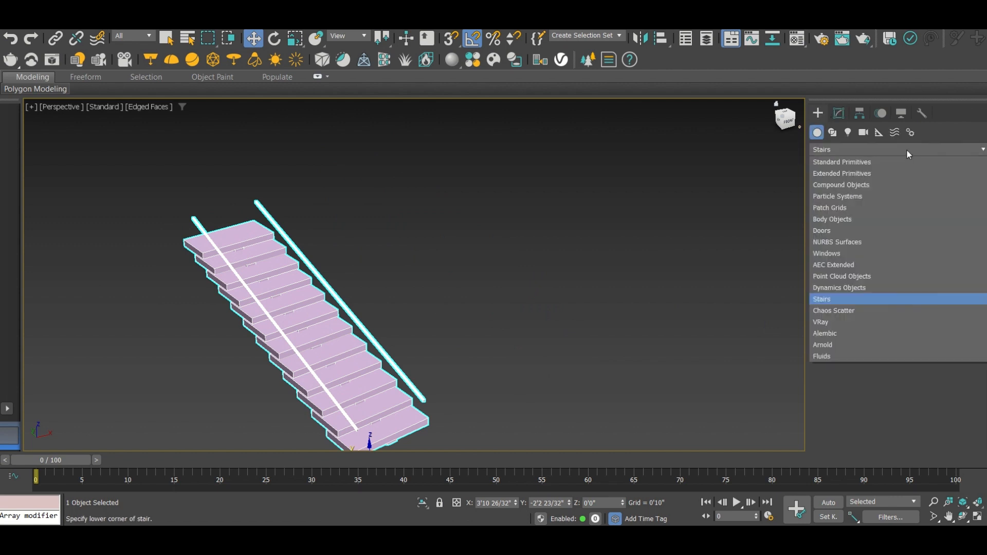
pyautogui.click(839, 299)
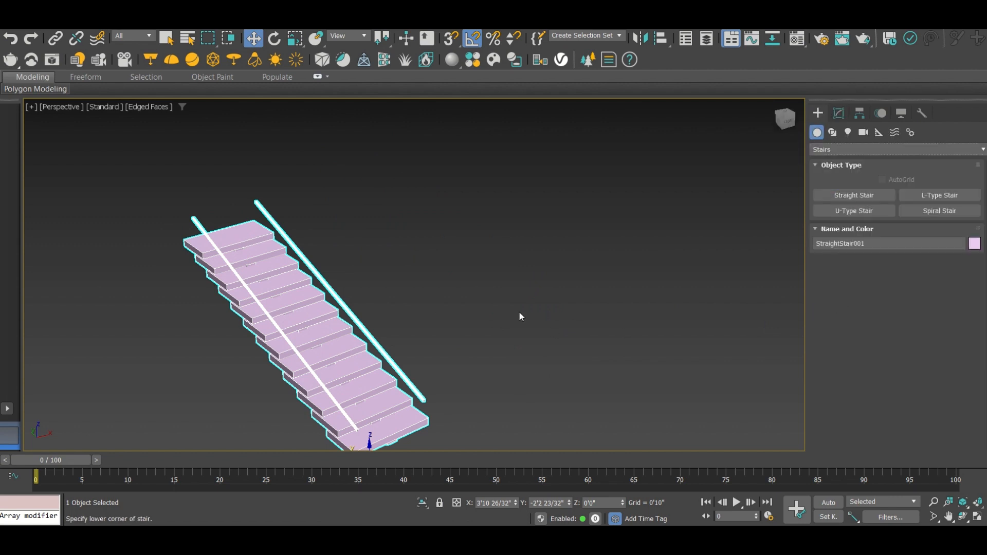
pyautogui.scroll(-4, 519, 310)
pyautogui.scroll(3, 634, 281)
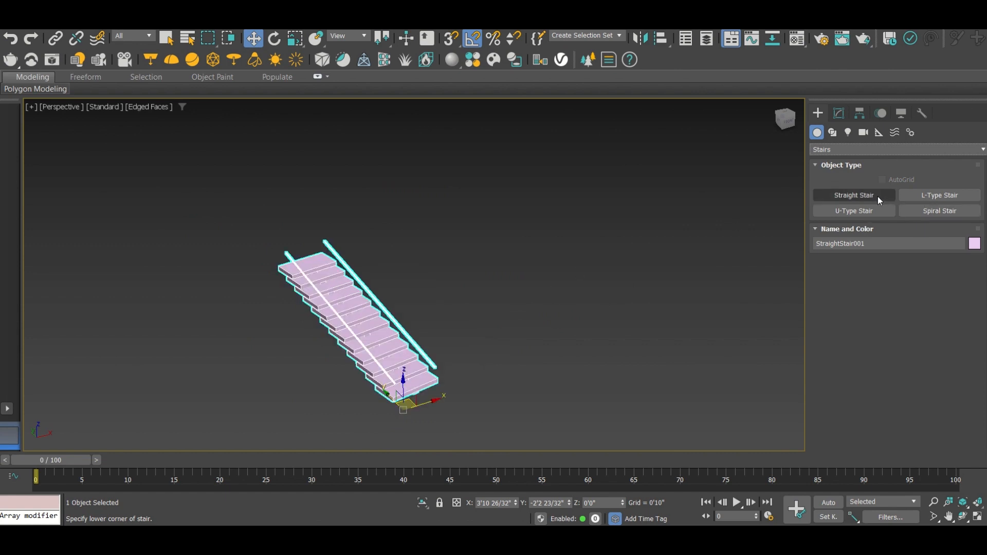
pyautogui.click(933, 209)
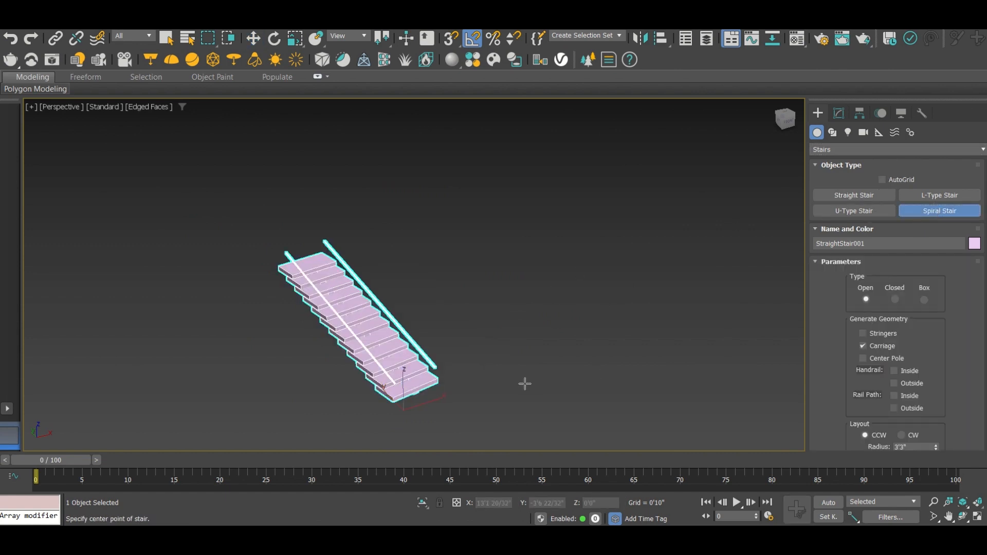
pyautogui.moveTo(632, 380); pyautogui.dragTo(586, 342)
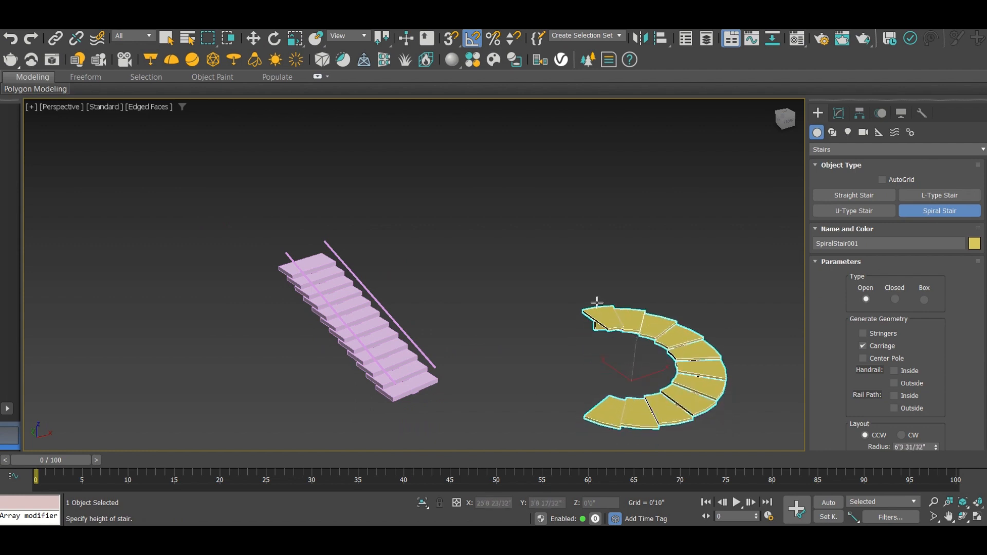
pyautogui.scroll(-5, 597, 302)
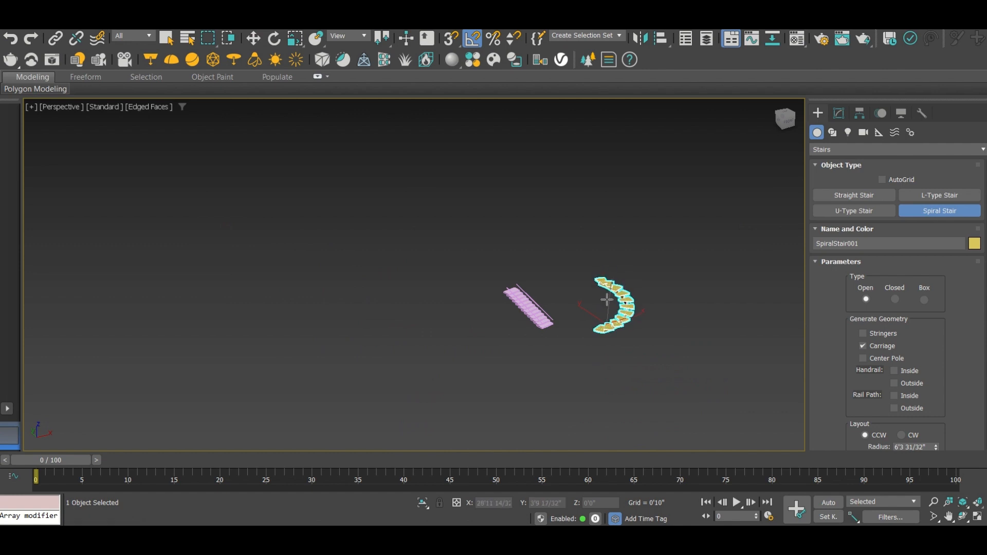
pyautogui.click(607, 299)
pyautogui.scroll(5, 621, 290)
pyautogui.scroll(8, 607, 294)
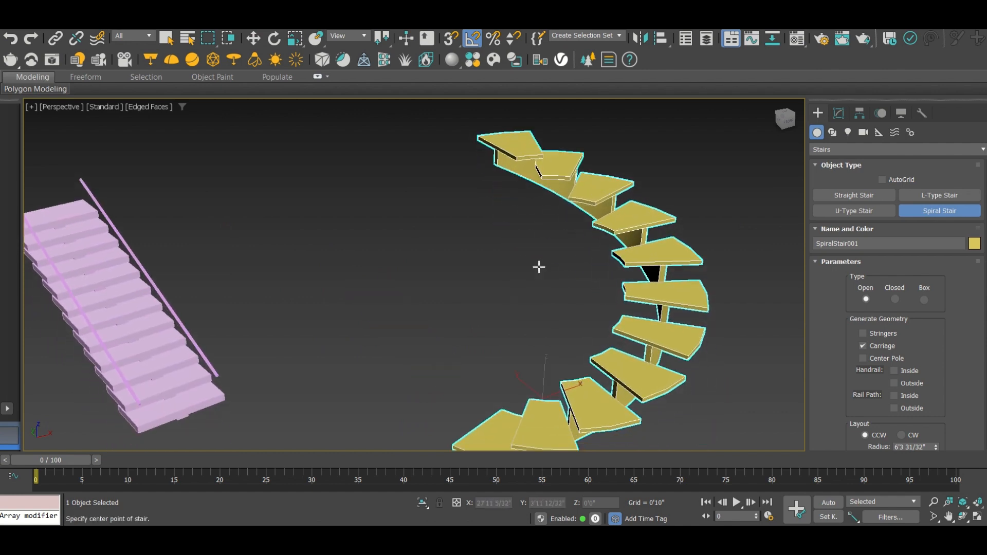
pyautogui.scroll(-6, 537, 266)
pyautogui.keyDown('alt'); pyautogui.moveTo(562, 264); pyautogui.dragTo(608, 270, button='middle'); pyautogui.keyUp('alt')
pyautogui.scroll(3, 595, 265)
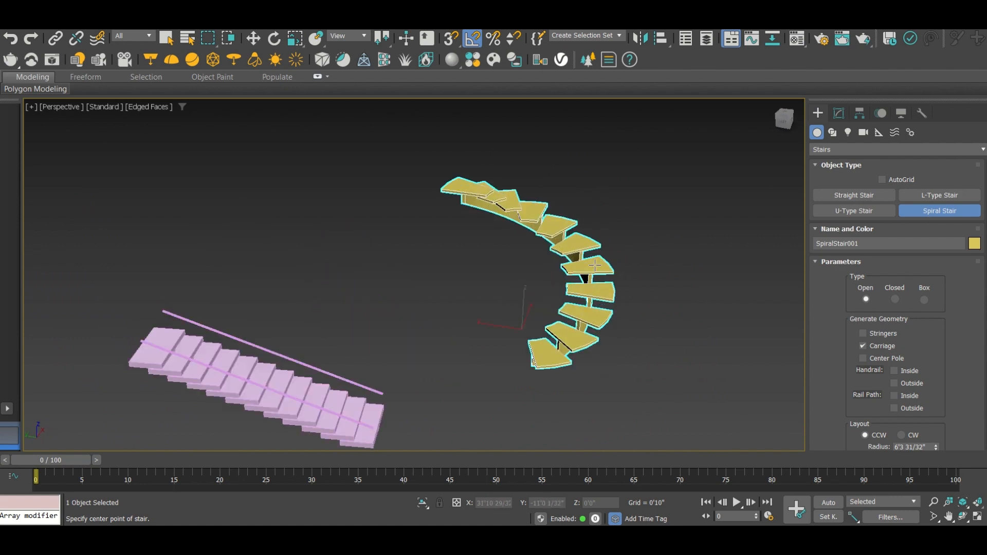
pyautogui.rightClick(592, 259)
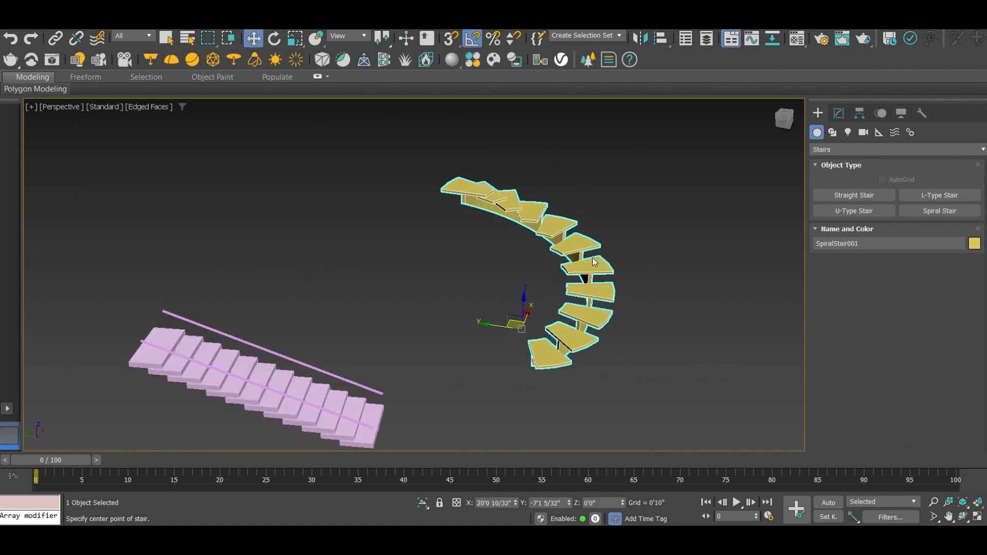
# Try the clockwise layout on the spiral stair, and return it to counter-clockwise
pyautogui.click(831, 113)
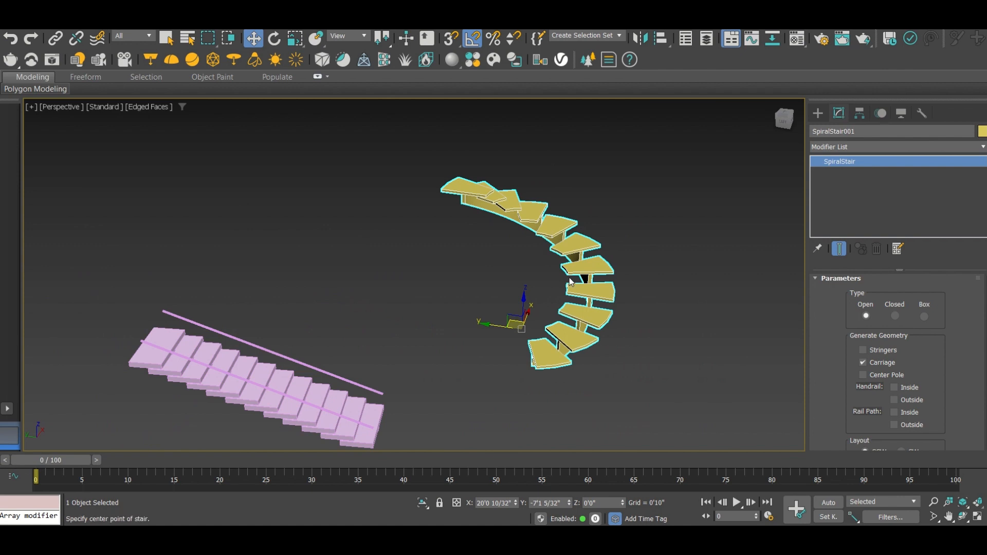
pyautogui.scroll(-3, 828, 350)
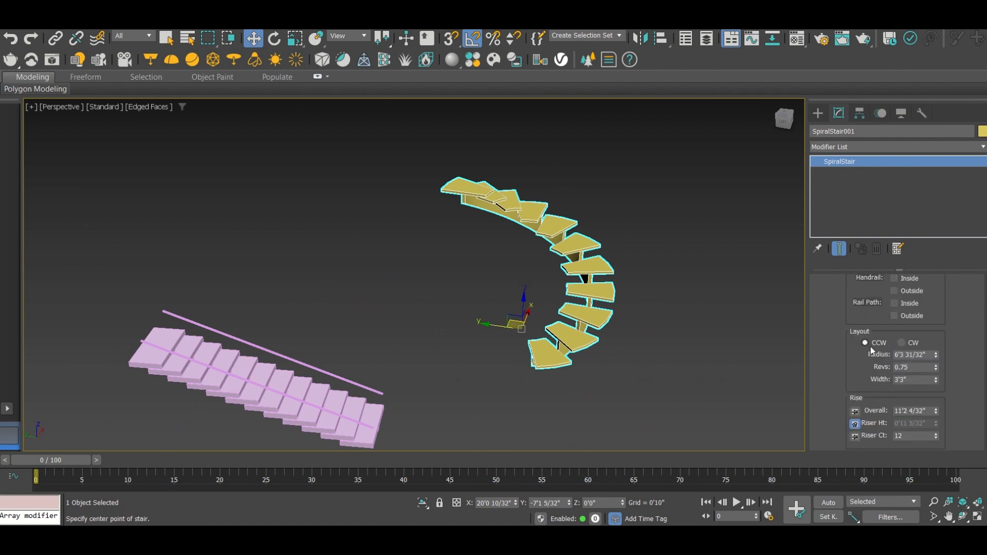
pyautogui.click(901, 343)
pyautogui.click(872, 344)
pyautogui.click(902, 343)
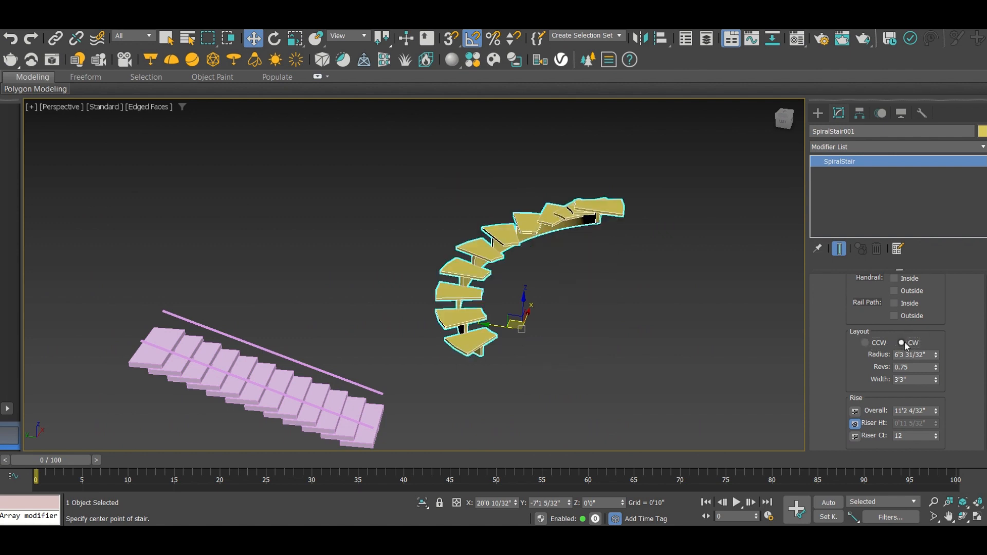
pyautogui.click(876, 344)
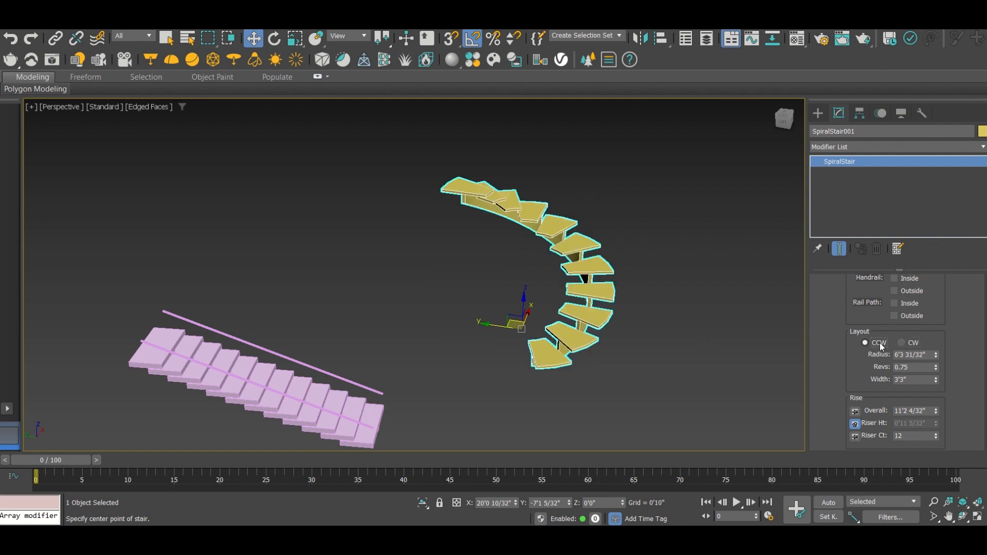
pyautogui.click(913, 344)
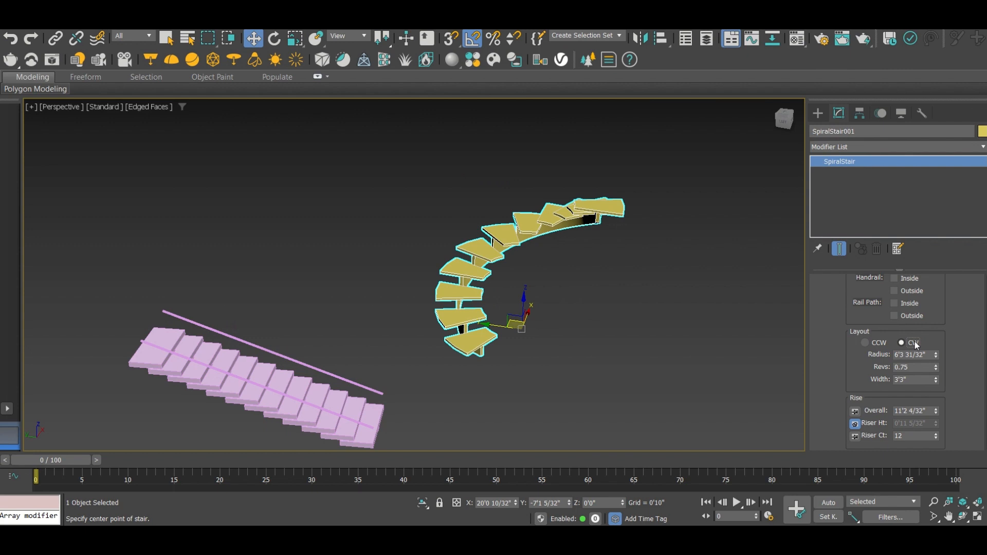
pyautogui.click(865, 342)
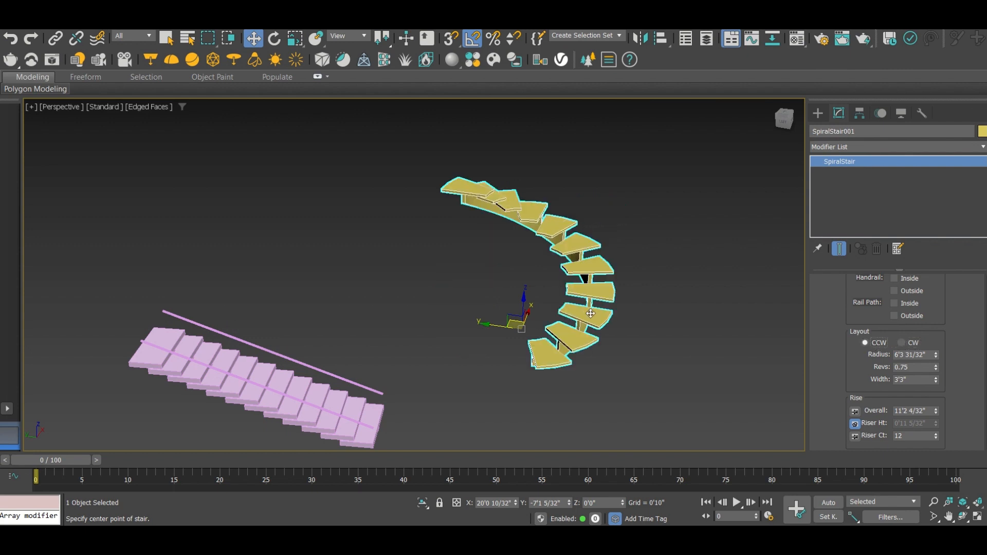
# Set the spiral stair's radius to about 9'8 8/32", its revolutions to 0.58 and its width to 5'9"
pyautogui.keyDown('alt'); pyautogui.moveTo(589, 311); pyautogui.dragTo(544, 331, button='middle'); pyautogui.keyUp('alt')
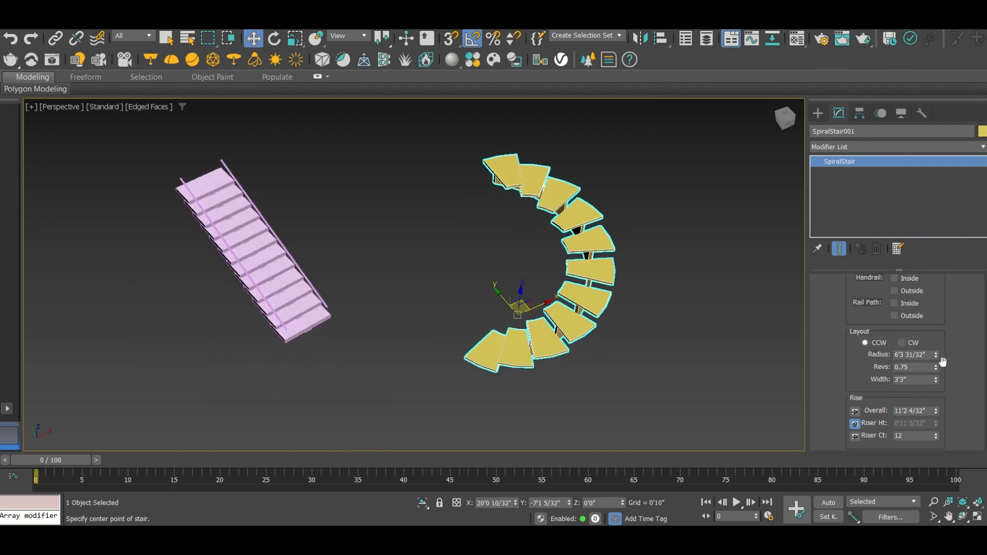
pyautogui.moveTo(938, 359); pyautogui.dragTo(920, 321)
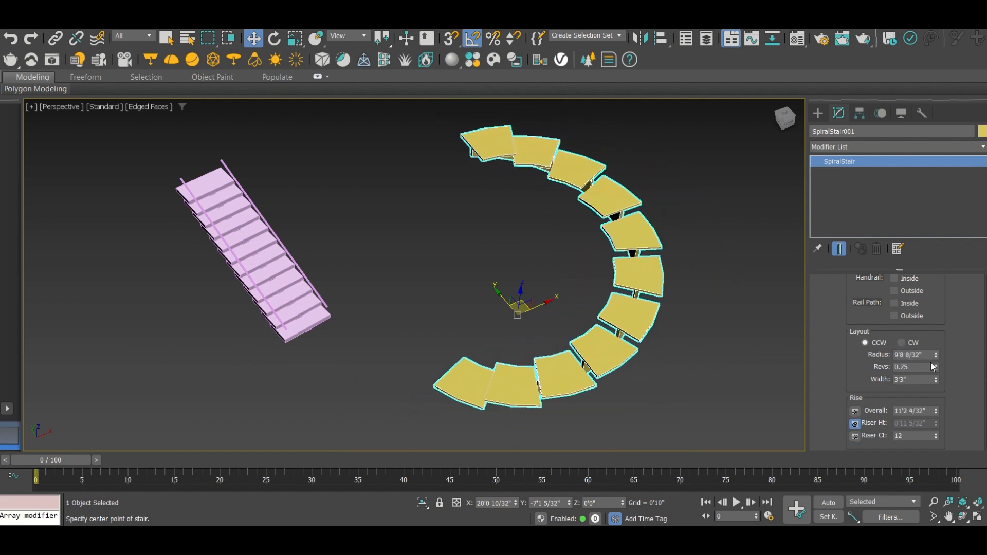
pyautogui.moveTo(937, 370)
pyautogui.mouseDown()
pyautogui.moveTo(926, 329)
pyautogui.moveTo(924, 362)
pyautogui.moveTo(920, 308)
pyautogui.moveTo(895, 362)
pyautogui.moveTo(902, 384)
pyautogui.moveTo(935, 373)
pyautogui.moveTo(931, 358)
pyautogui.mouseUp()
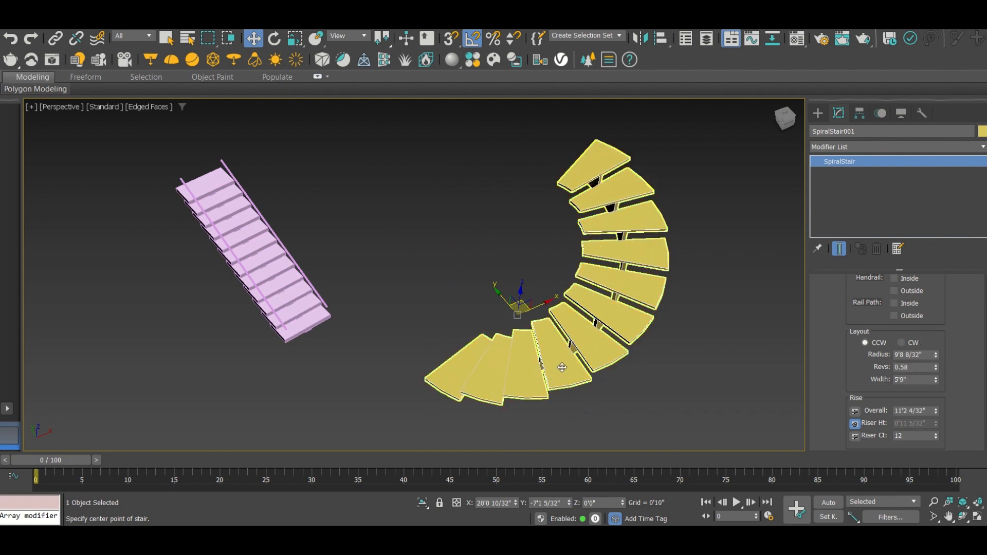
pyautogui.keyDown('alt'); pyautogui.moveTo(544, 392); pyautogui.dragTo(586, 342, button='middle'); pyautogui.keyUp('alt')
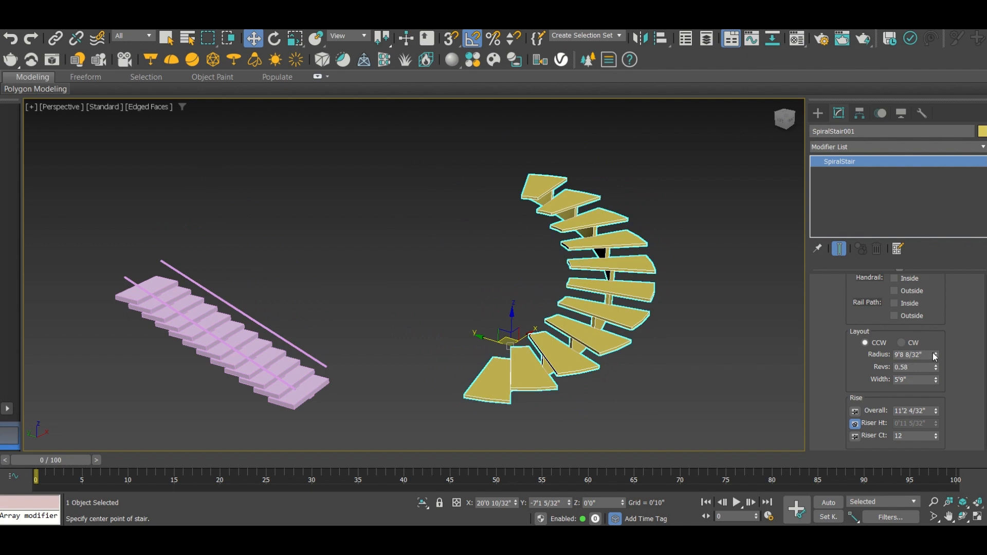
# Try a spiral stair radius of about 22'1 2/32", and reduce it to about 15'10 27/32"
pyautogui.moveTo(936, 360); pyautogui.dragTo(910, 288)
pyautogui.scroll(-8, 534, 350)
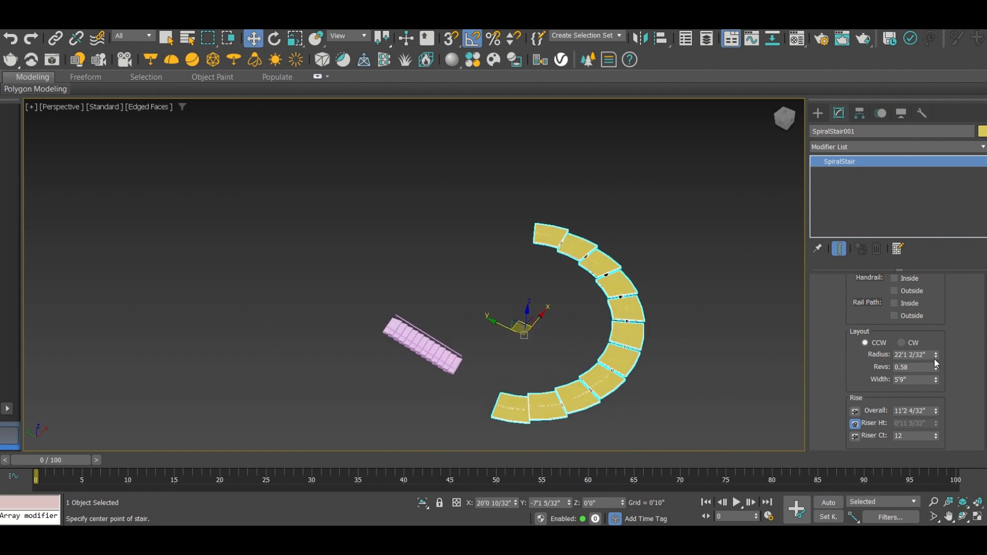
pyautogui.moveTo(937, 360); pyautogui.dragTo(937, 393)
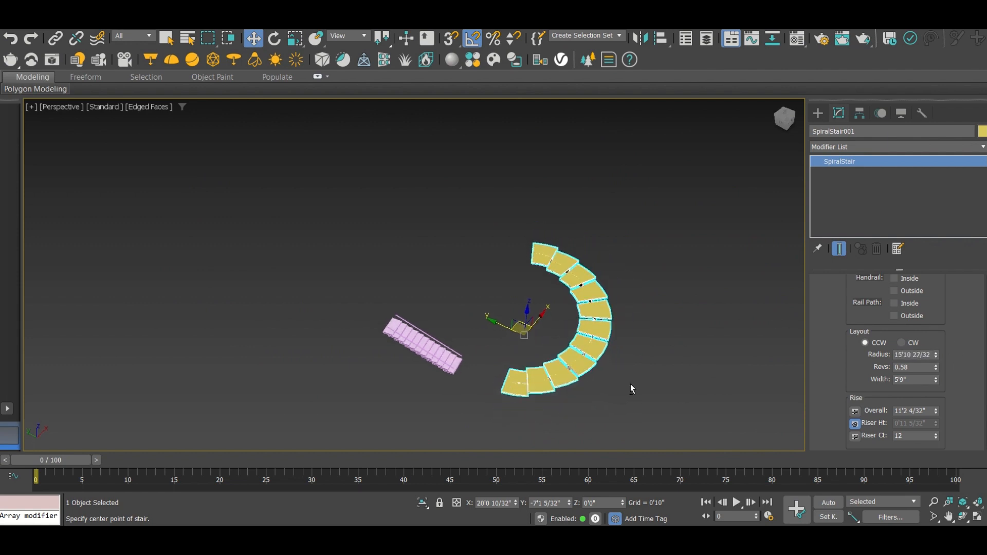
pyautogui.keyDown('alt'); pyautogui.moveTo(634, 360); pyautogui.dragTo(627, 344, button='middle'); pyautogui.keyUp('alt')
pyautogui.scroll(3, 594, 348)
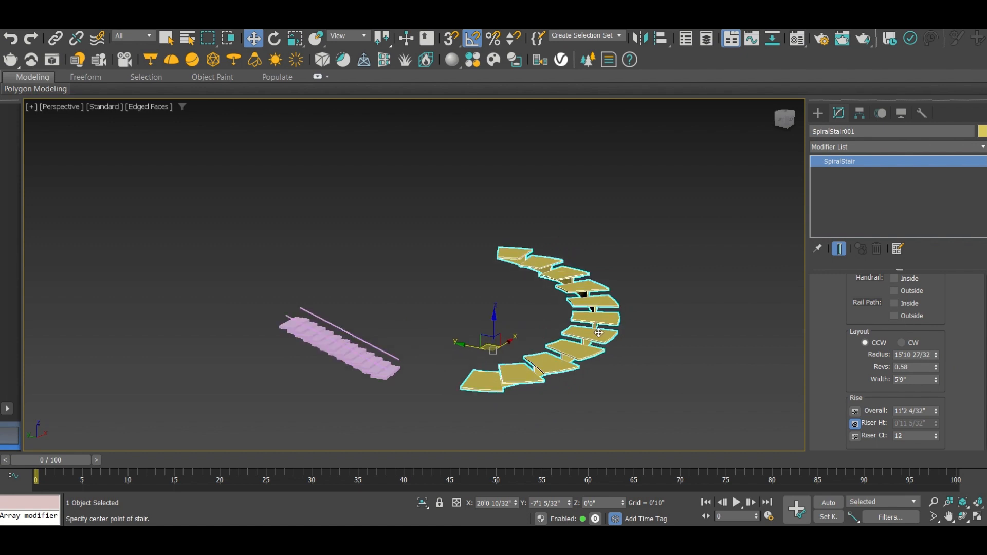
pyautogui.scroll(3, 598, 330)
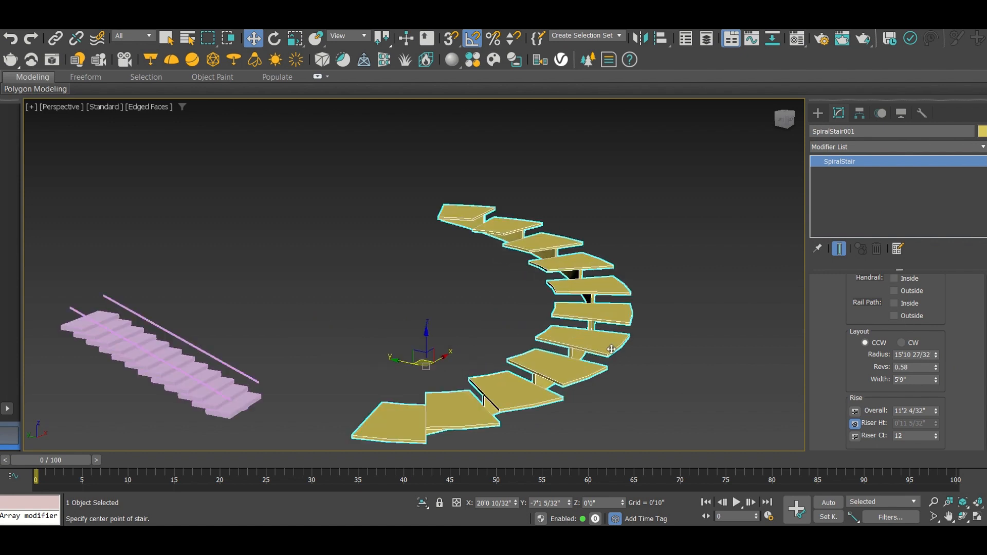
pyautogui.moveTo(583, 367); pyautogui.dragTo(639, 334, button='middle')
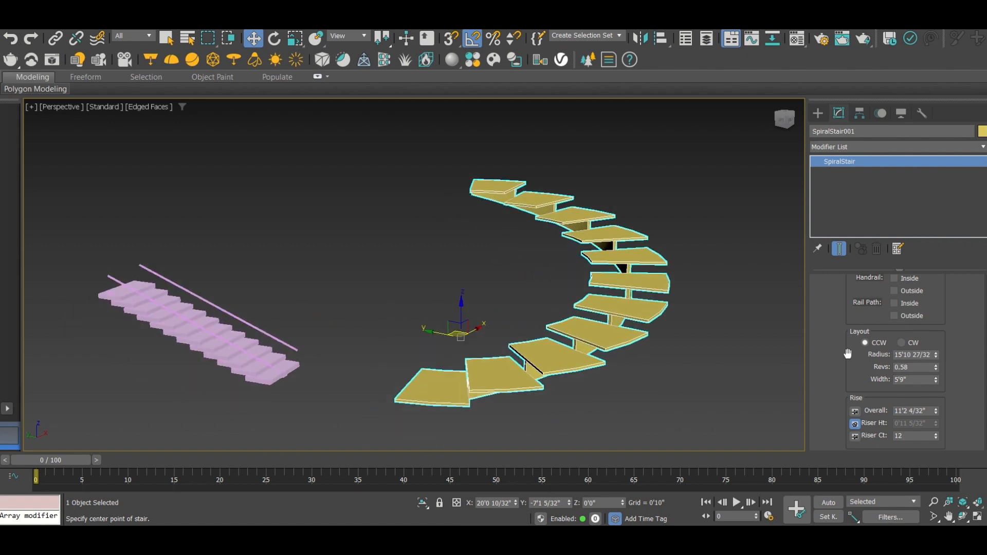
# Raise the spiral stair's overall rise to about 31'8 3/32" and check the taller stair from above
pyautogui.scroll(-3, 848, 353)
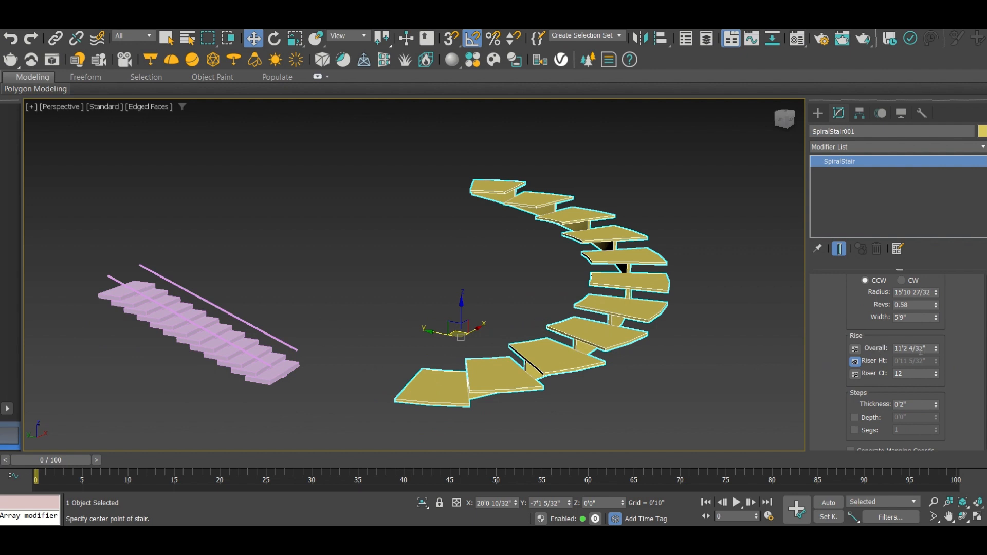
pyautogui.moveTo(937, 350); pyautogui.dragTo(911, 249)
pyautogui.scroll(-5, 648, 362)
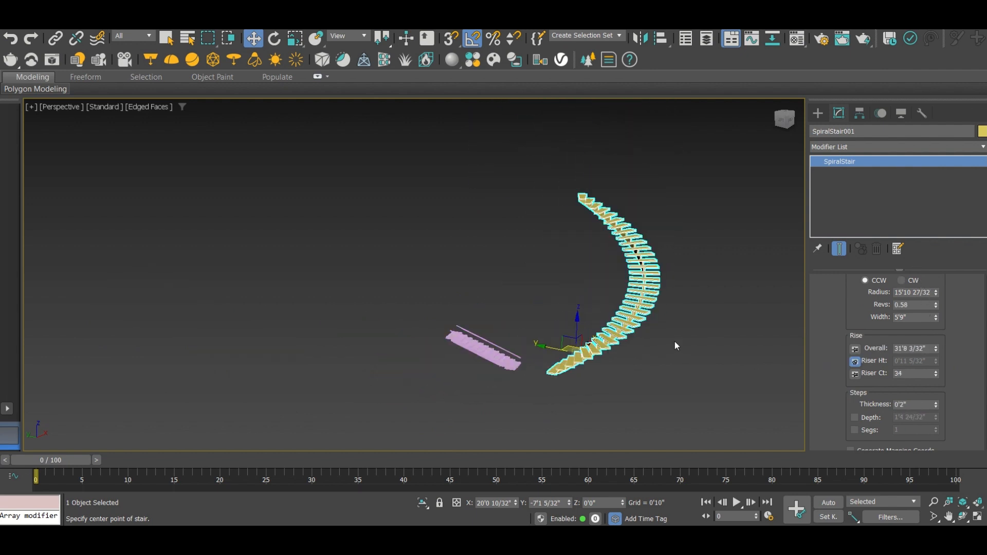
pyautogui.keyDown('alt'); pyautogui.moveTo(647, 334); pyautogui.dragTo(653, 351, button='middle'); pyautogui.keyUp('alt')
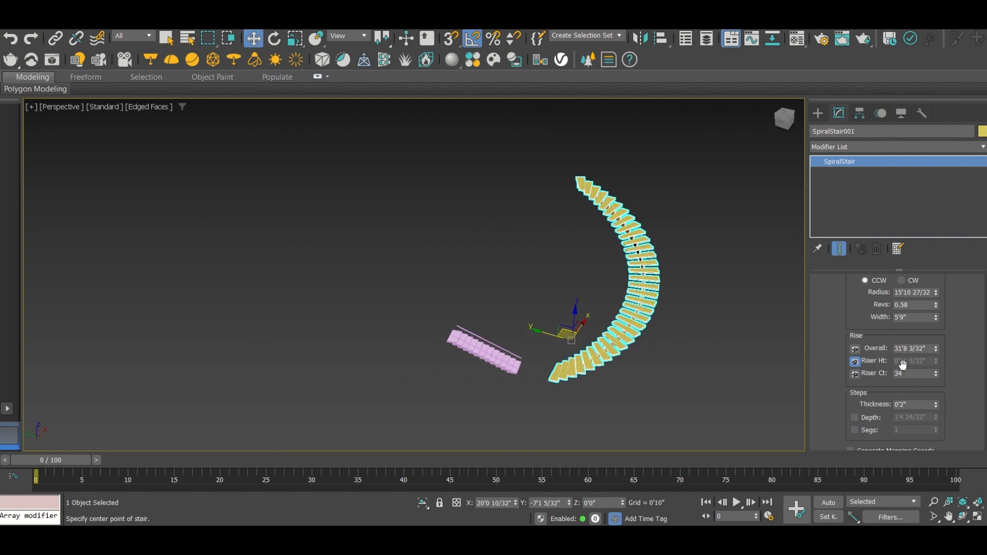
# Reduce the spiral stair's riser count to 32 and thicken its steps to about 0'3 2/32"
pyautogui.moveTo(934, 372); pyautogui.dragTo(913, 359)
pyautogui.scroll(-2, 839, 366)
pyautogui.scroll(6, 624, 346)
pyautogui.scroll(-3, 628, 324)
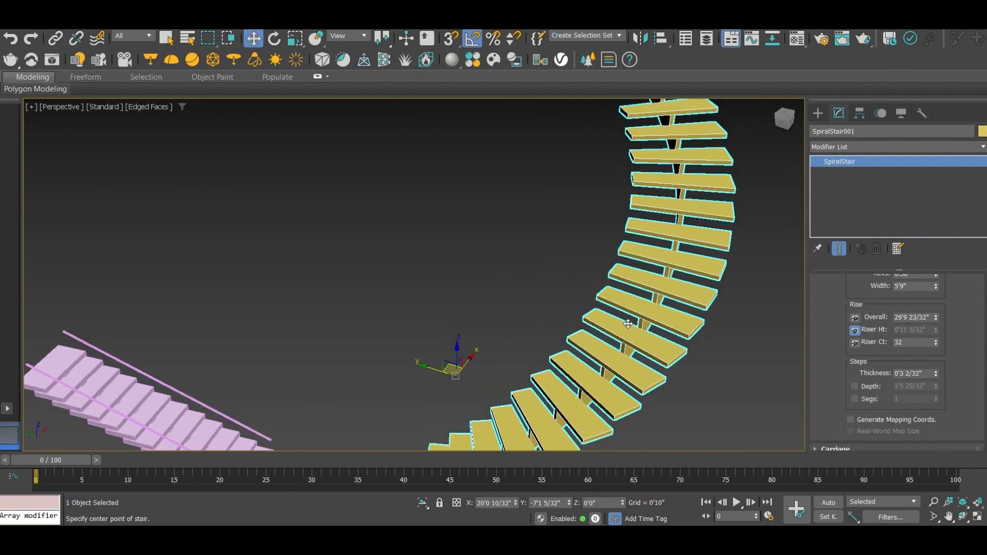
# Open and review the spiral stair's carriage, railing and center pole parameters
pyautogui.scroll(-3, 834, 380)
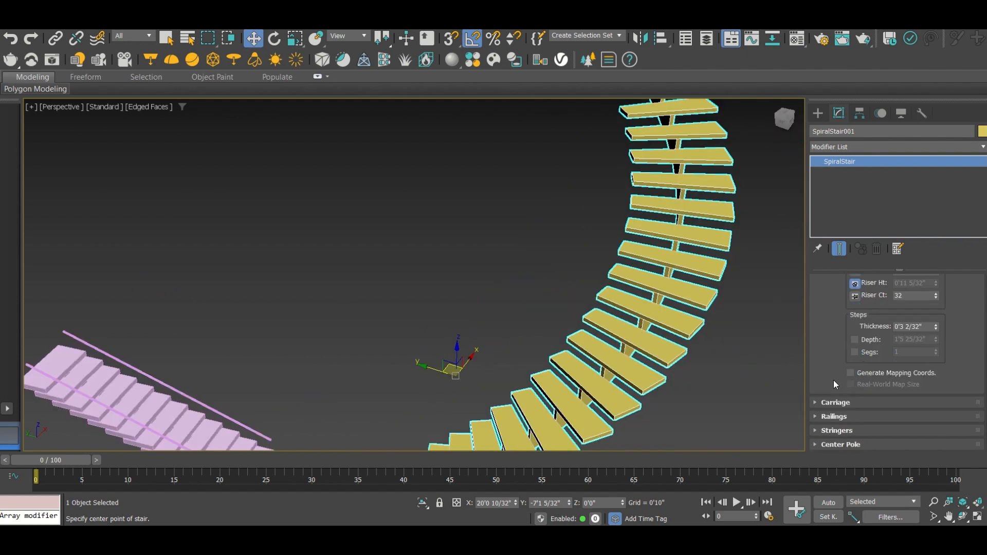
pyautogui.click(823, 403)
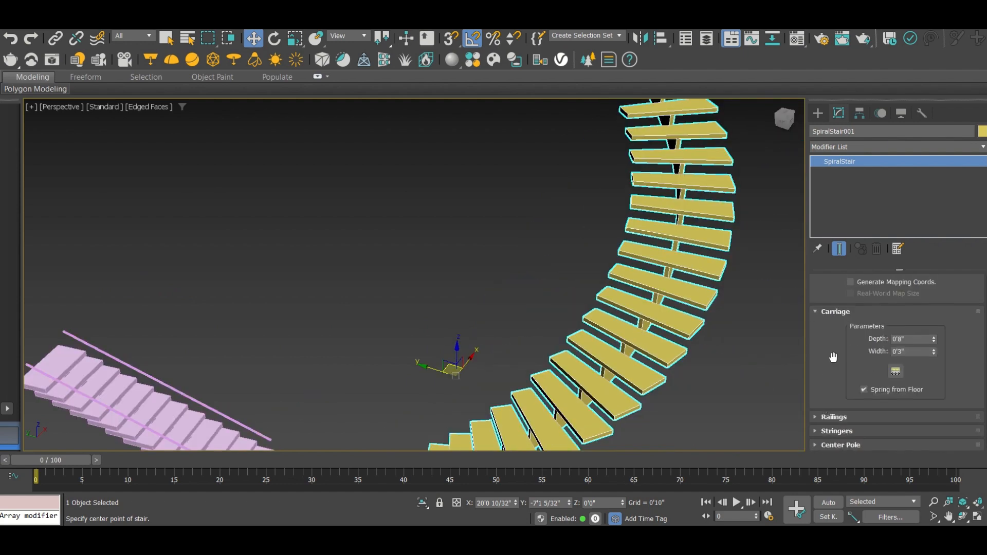
pyautogui.click(821, 417)
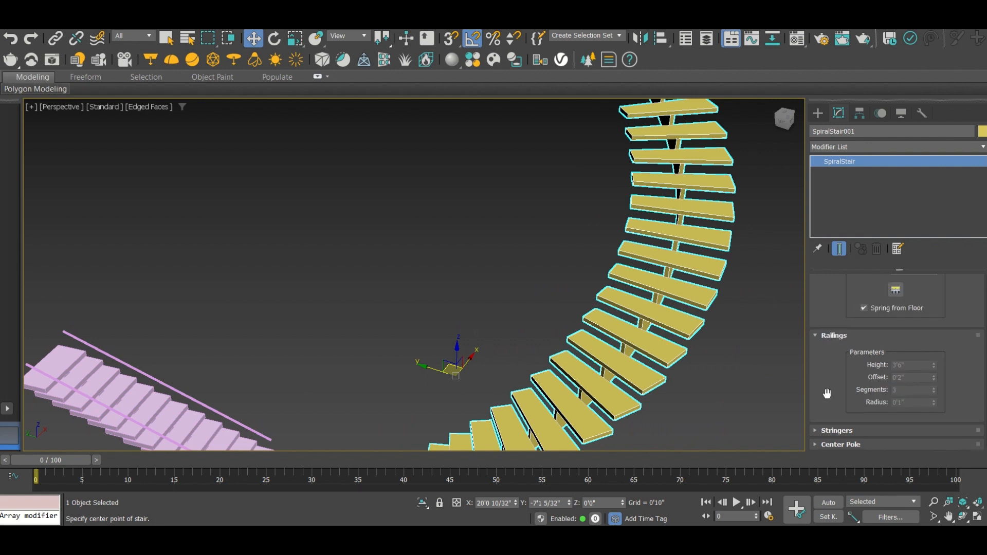
pyautogui.click(814, 444)
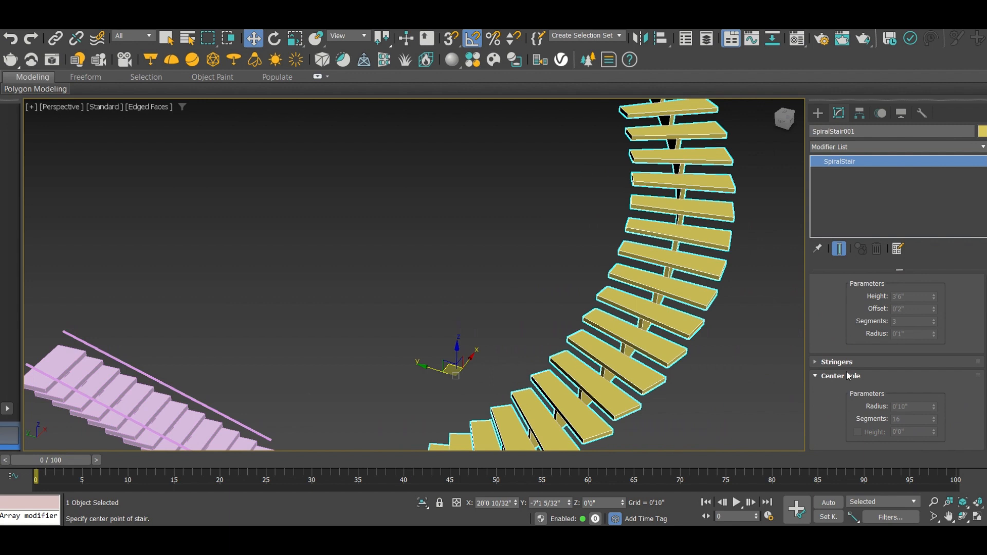
pyautogui.scroll(-6, 705, 371)
pyautogui.scroll(5, 831, 379)
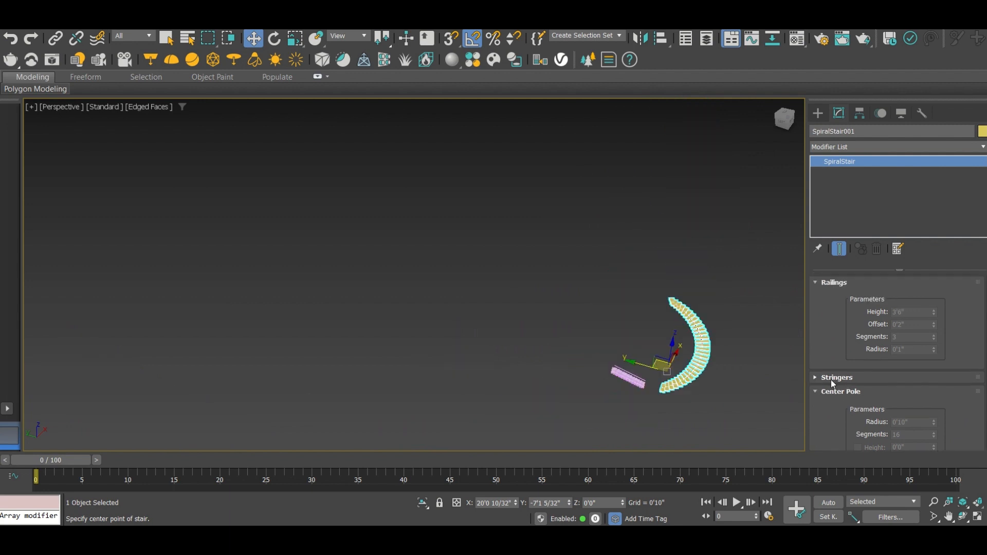
# Try the Closed and Box types on the spiral stair
pyautogui.scroll(5, 830, 368)
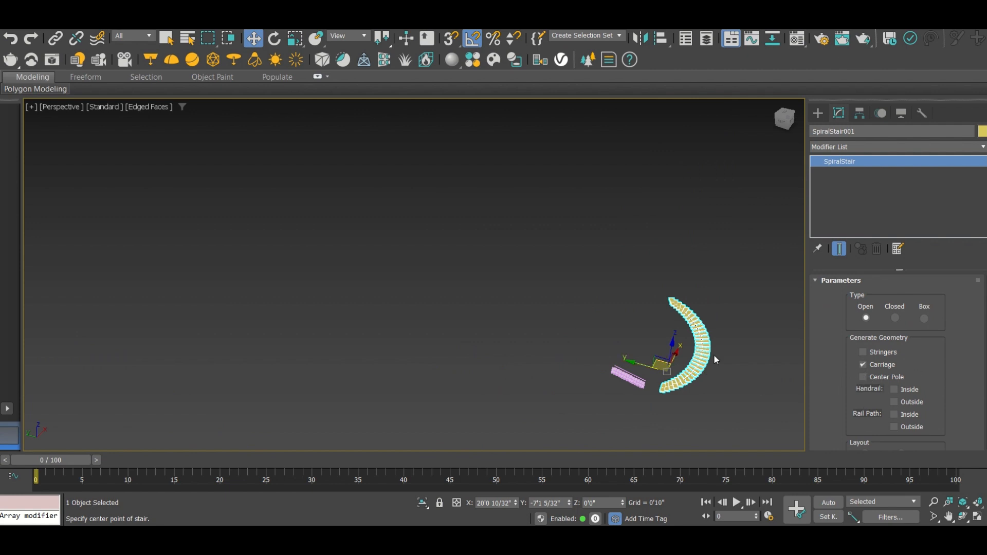
pyautogui.scroll(4, 717, 354)
pyautogui.click(894, 318)
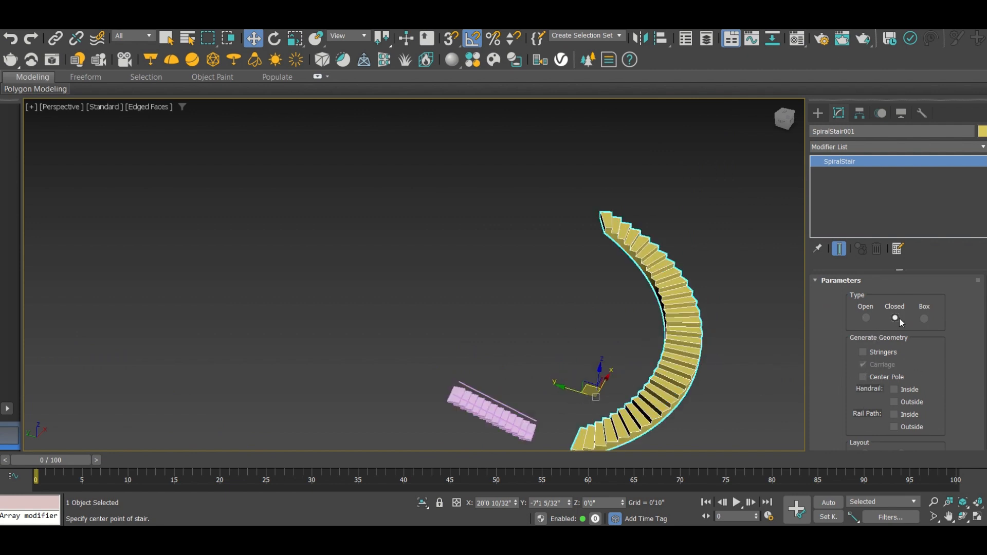
pyautogui.click(924, 318)
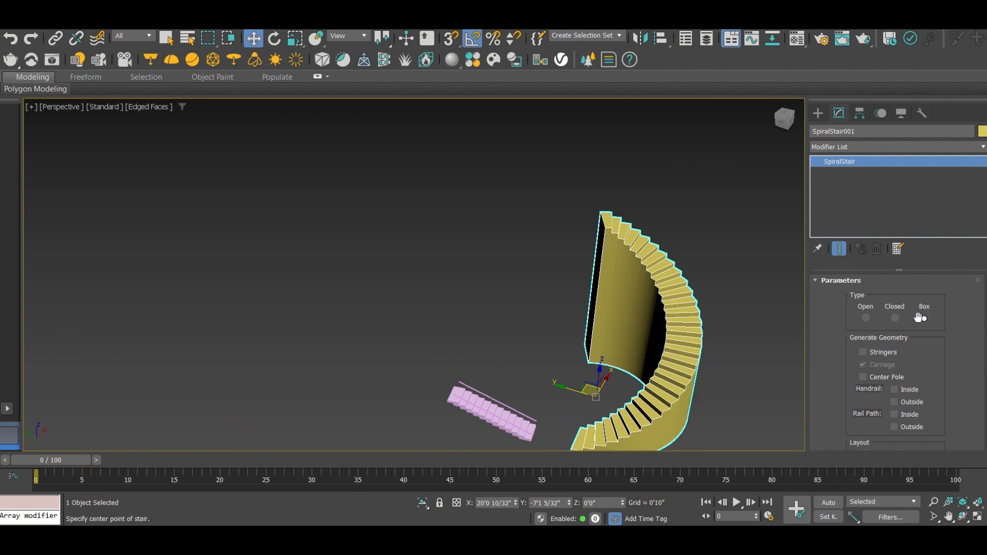
pyautogui.scroll(5, 717, 322)
pyautogui.scroll(-4, 711, 330)
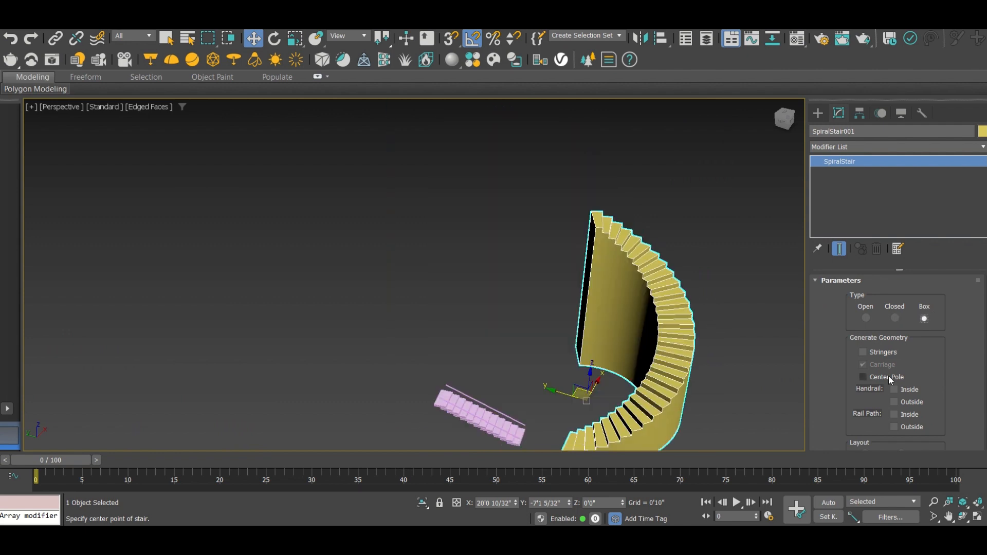
# Add inside and outside handrails and a center pole to the spiral stair, and set its type to Open
pyautogui.click(894, 390)
pyautogui.click(894, 402)
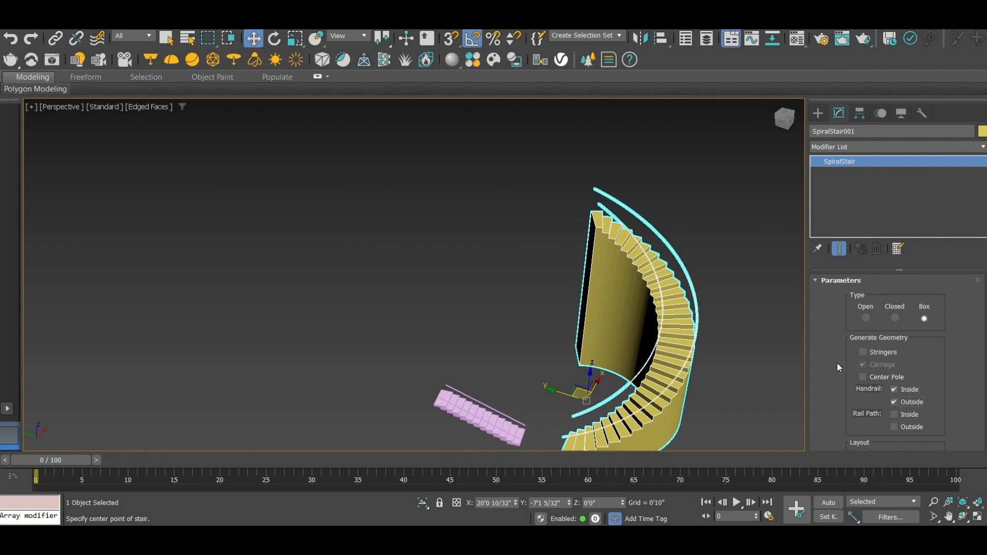
pyautogui.click(863, 377)
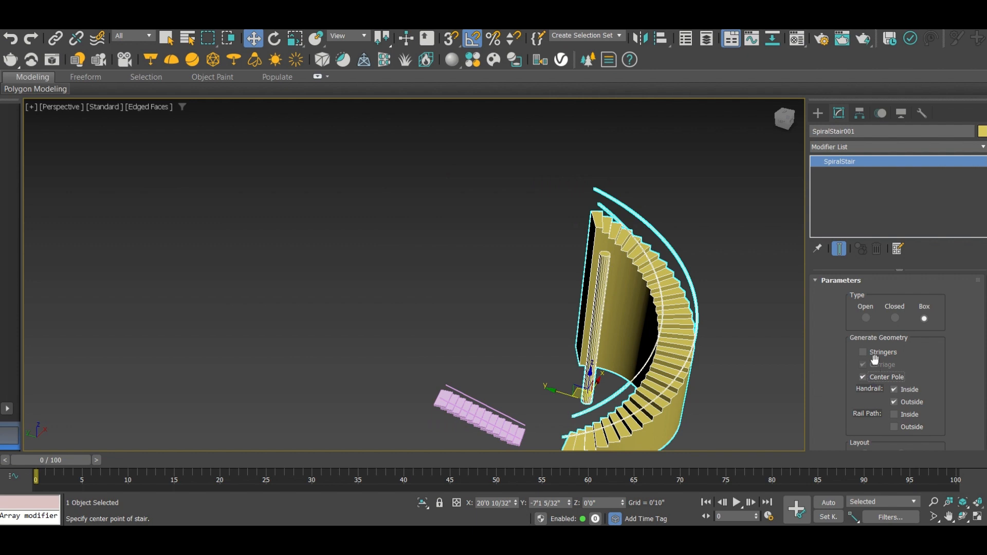
pyautogui.click(866, 318)
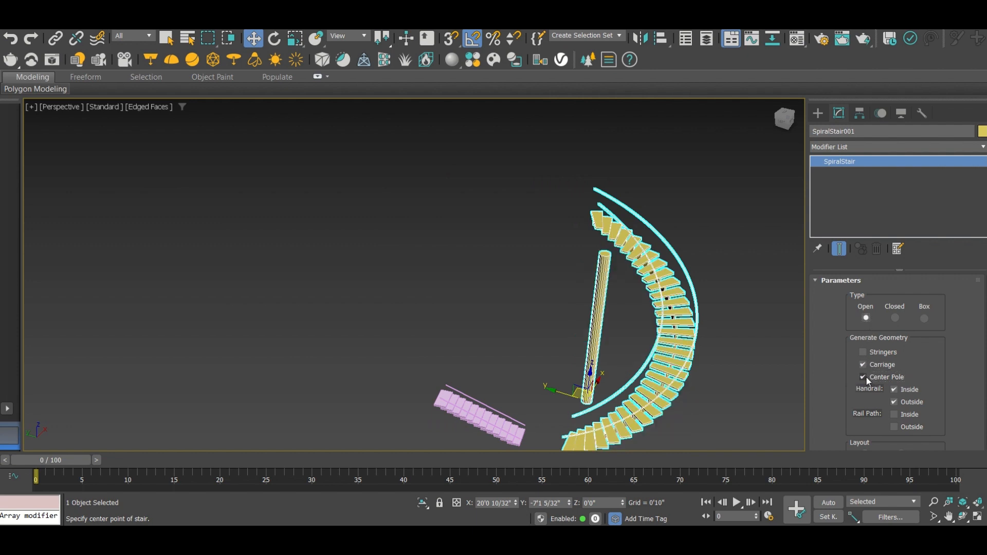
# Set the center pole's radius to about 2'8 28/32", its segments to 53 and its height to about 44'1 14/32", checking it from the side
pyautogui.scroll(-5, 829, 375)
pyautogui.scroll(-3, 829, 380)
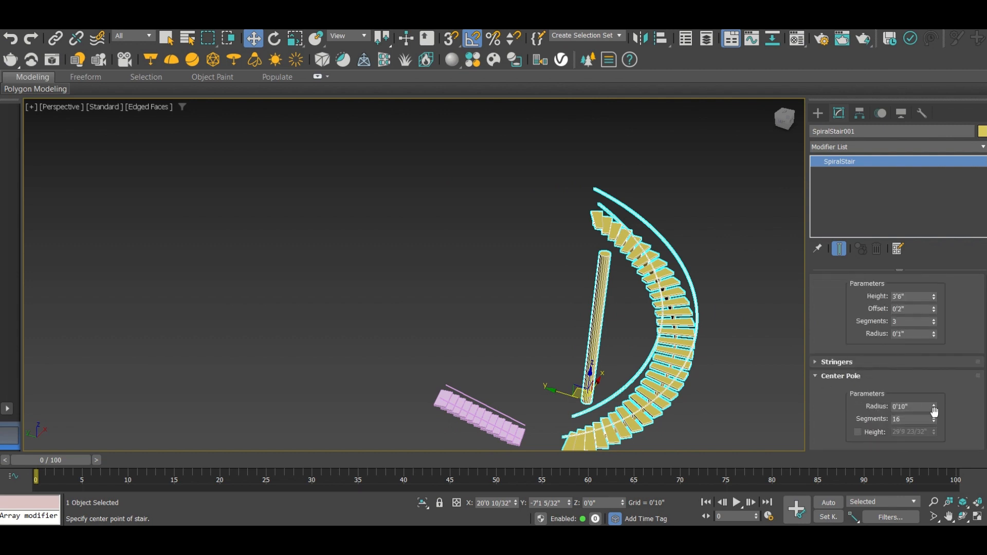
pyautogui.moveTo(934, 408); pyautogui.dragTo(929, 508)
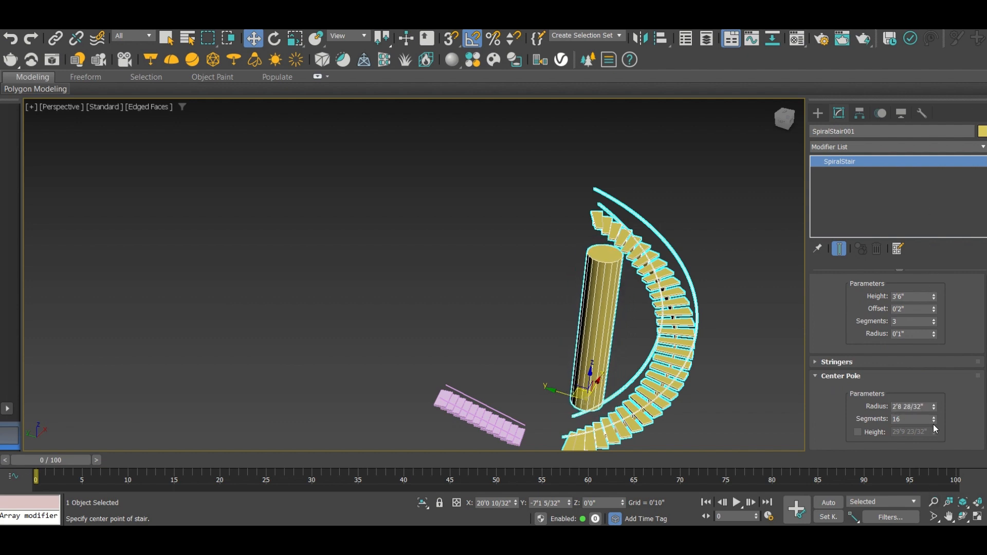
pyautogui.moveTo(934, 419)
pyautogui.mouseDown()
pyautogui.moveTo(935, 360)
pyautogui.moveTo(935, 401)
pyautogui.mouseUp()
pyautogui.click(858, 432)
pyautogui.scroll(3, 638, 379)
pyautogui.scroll(-5, 559, 341)
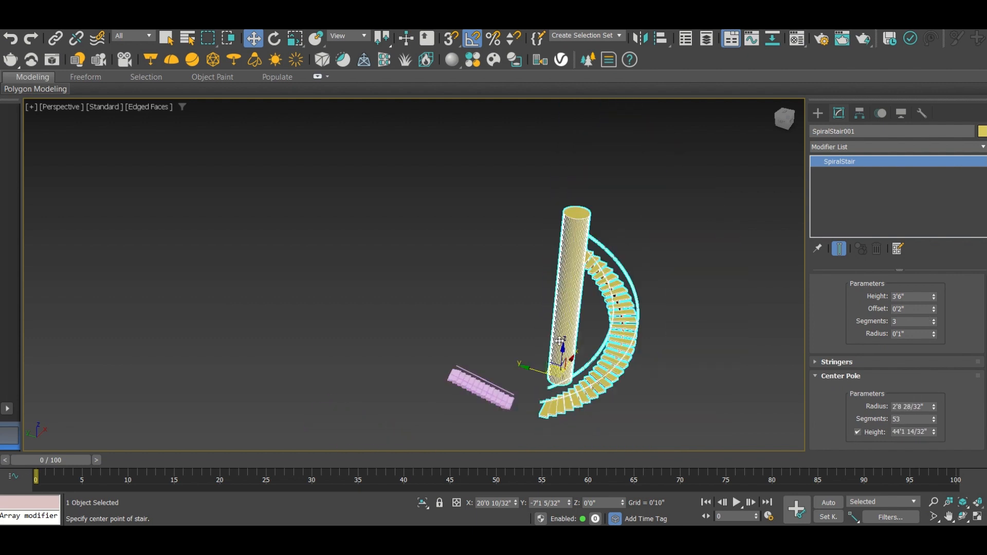
pyautogui.keyDown('alt'); pyautogui.moveTo(600, 343); pyautogui.dragTo(578, 319, button='middle'); pyautogui.keyUp('alt')
pyautogui.scroll(3, 577, 319)
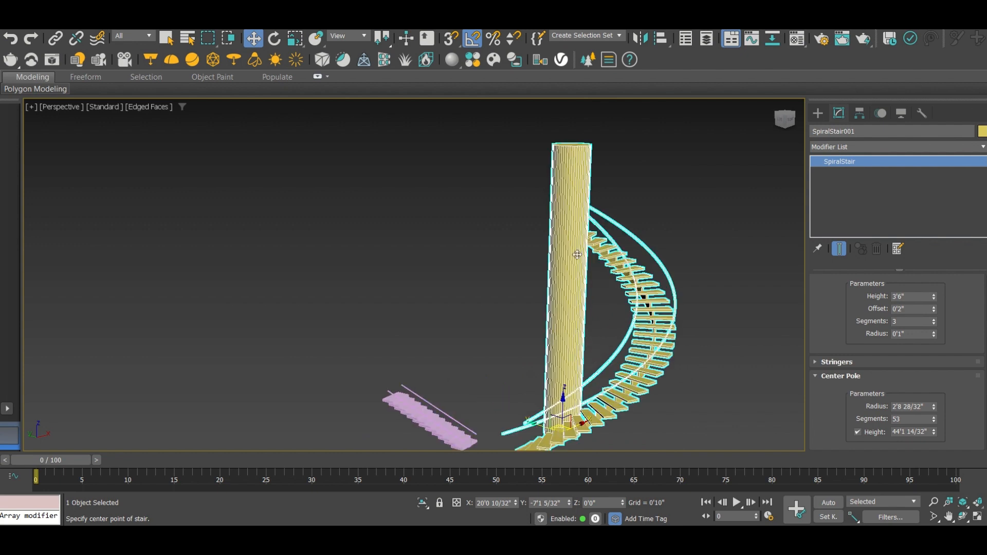
# Draw a U-Type Stair beside the spiral stair with both lengths about 43'8", offset about 16'0" and overall rise about 17'7"
pyautogui.moveTo(418, 416); pyautogui.dragTo(420, 384, button='middle')
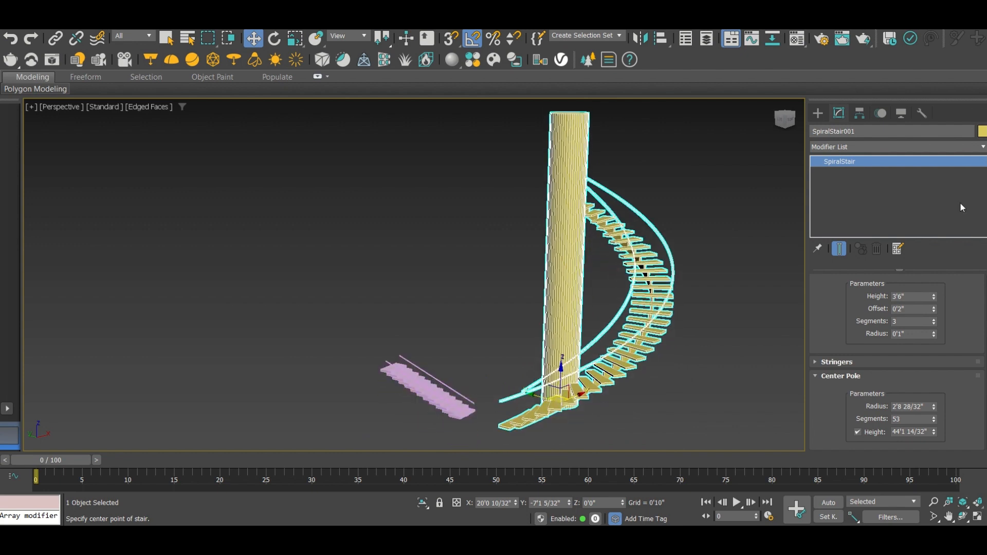
pyautogui.scroll(10, 833, 296)
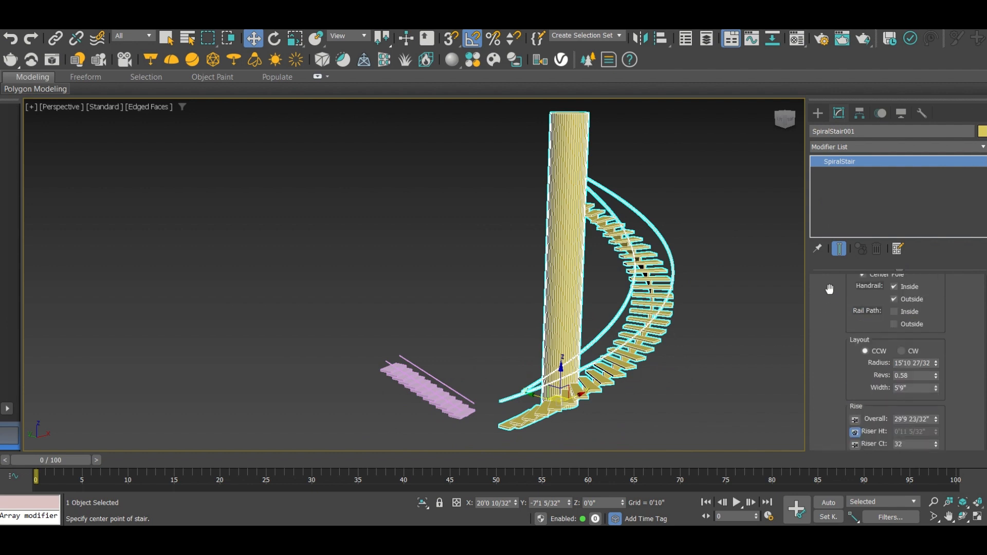
pyautogui.click(817, 114)
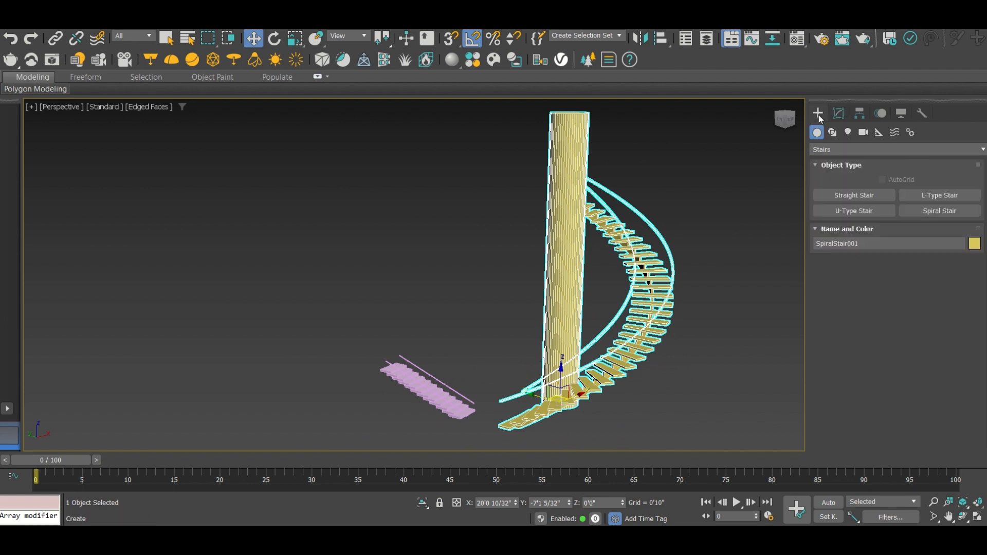
pyautogui.click(849, 211)
pyautogui.scroll(-4, 511, 324)
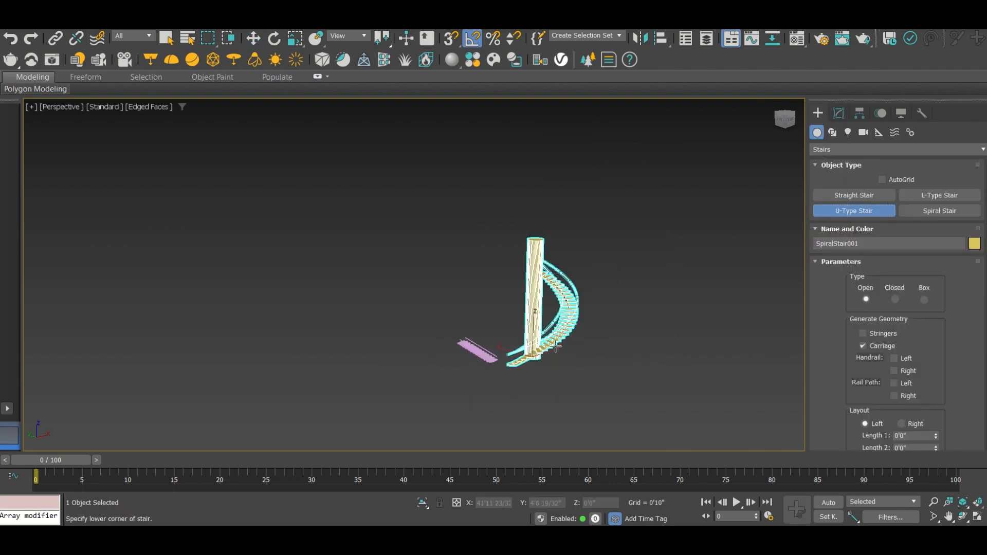
pyautogui.moveTo(648, 360); pyautogui.dragTo(606, 410)
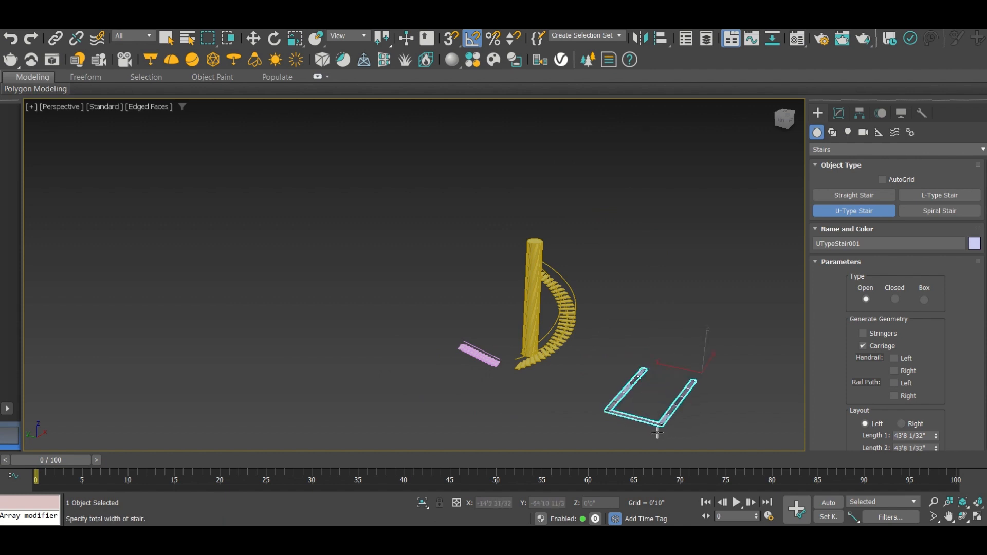
pyautogui.click(660, 421)
pyautogui.click(657, 376)
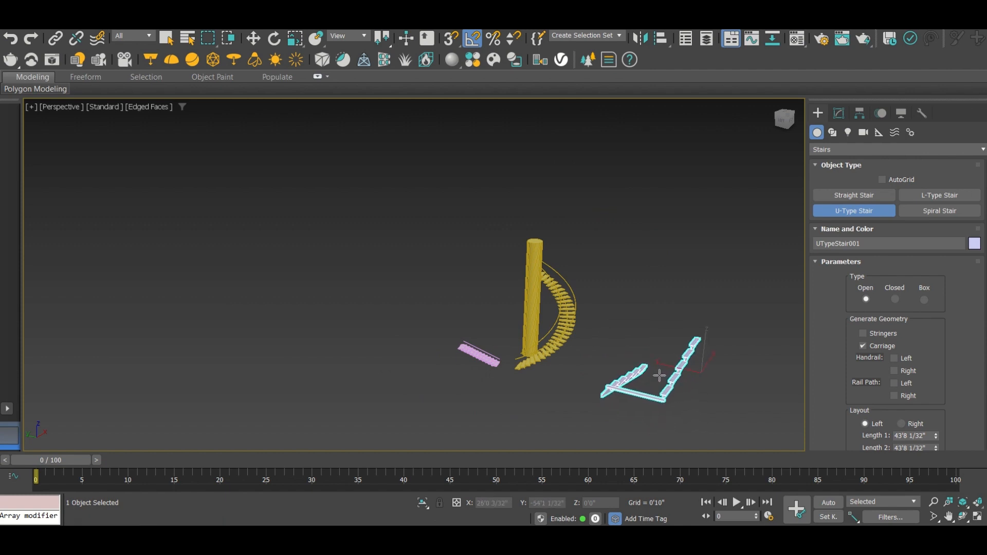
# Set the U-type stair's width to 4'
pyautogui.keyDown('alt'); pyautogui.moveTo(681, 384); pyautogui.dragTo(538, 407, button='middle'); pyautogui.keyUp('alt')
pyautogui.scroll(3, 640, 386)
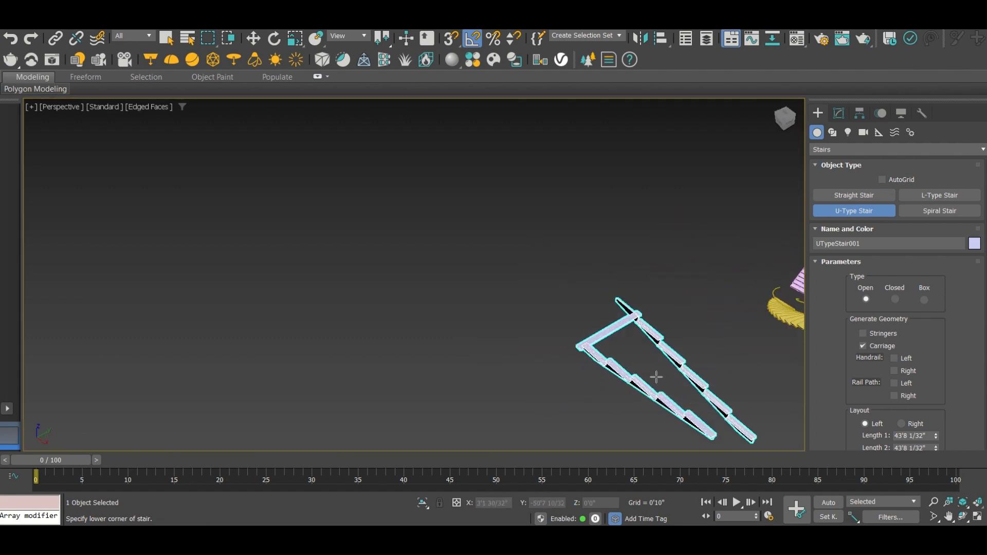
pyautogui.moveTo(657, 378); pyautogui.dragTo(631, 307, button='middle')
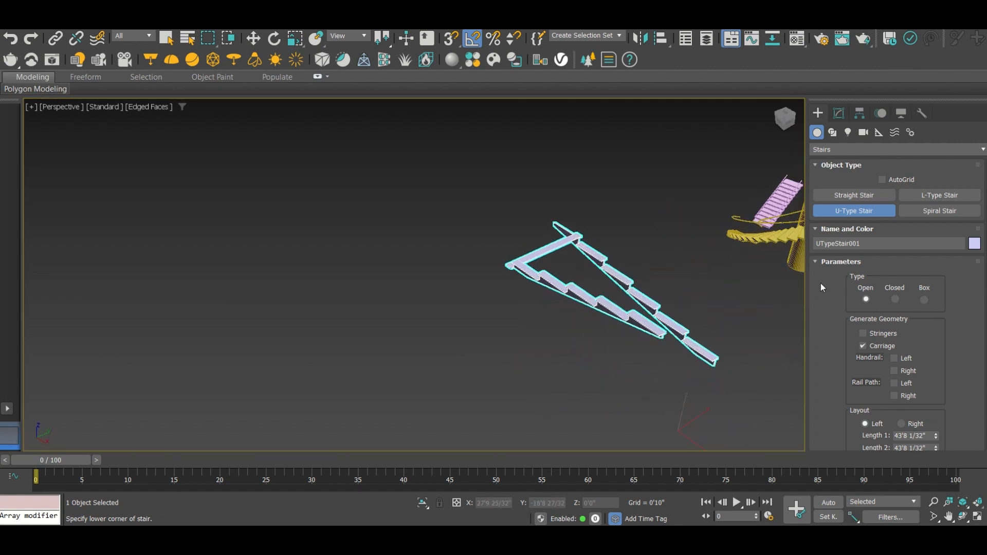
pyautogui.scroll(-3, 837, 375)
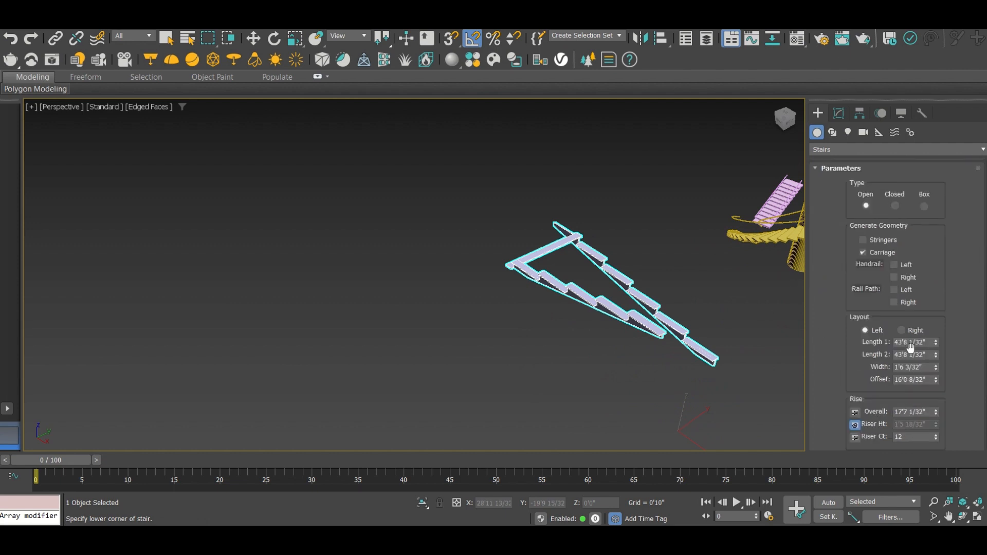
pyautogui.click(908, 368)
pyautogui.write("4'")
pyautogui.press('Return')
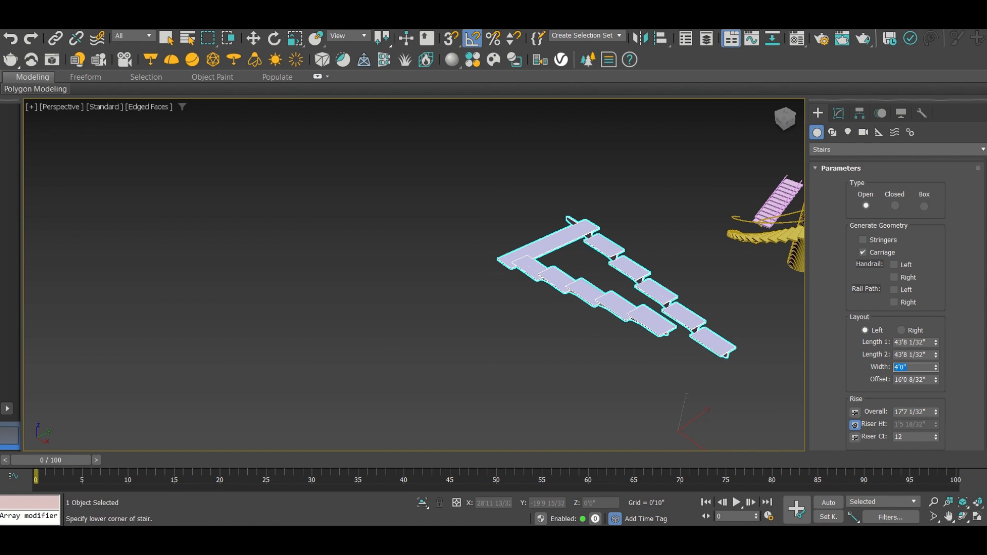
# Set the U-type stair's Length 1 to 15' and Length 2 to 12'
pyautogui.doubleClick(909, 342)
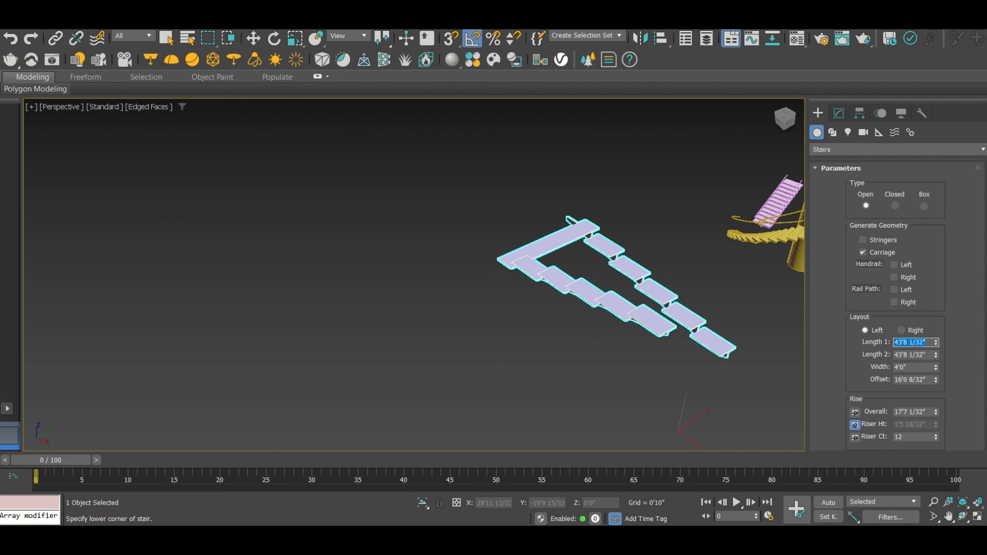
pyautogui.write("15'")
pyautogui.press('Return')
pyautogui.press('Tab')
pyautogui.write('1')
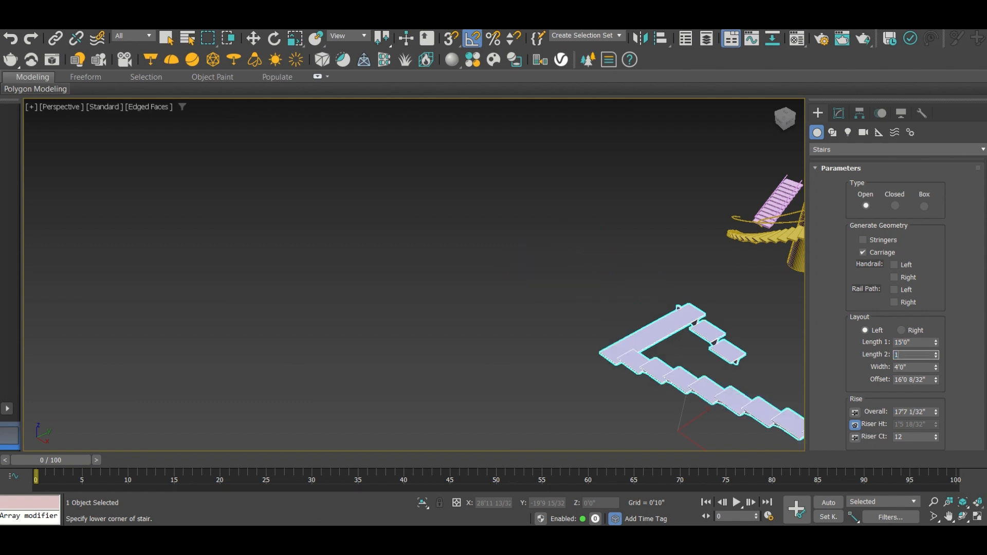
pyautogui.press('Return')
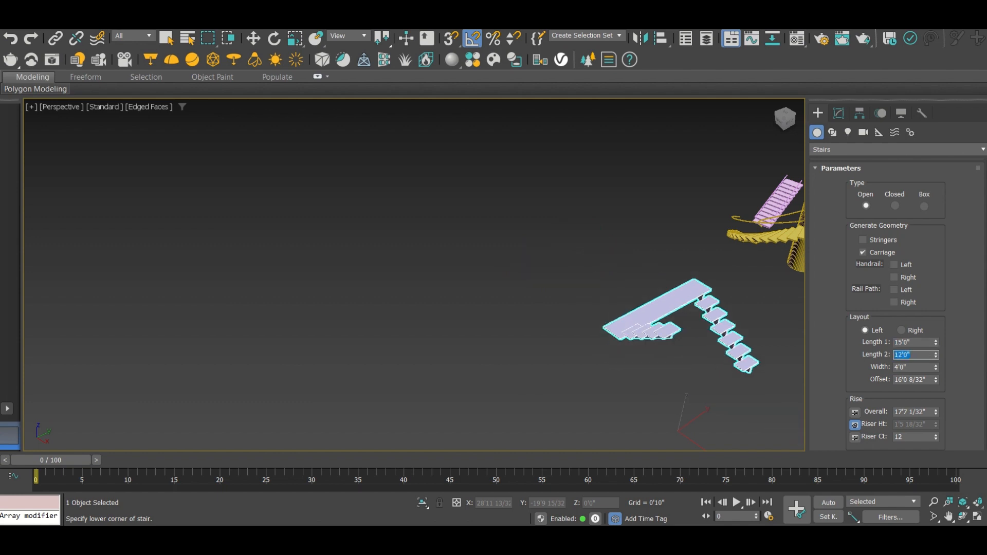
# Reduce the U-type stair's offset to about 3'4 12/32", checking the gap between the two flights
pyautogui.scroll(5, 771, 319)
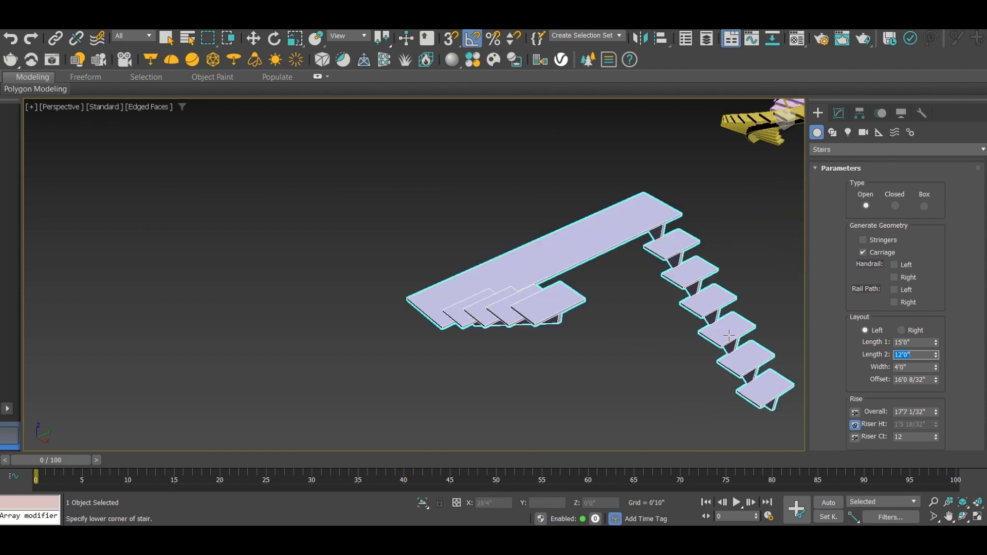
pyautogui.moveTo(743, 331); pyautogui.dragTo(662, 319, button='middle')
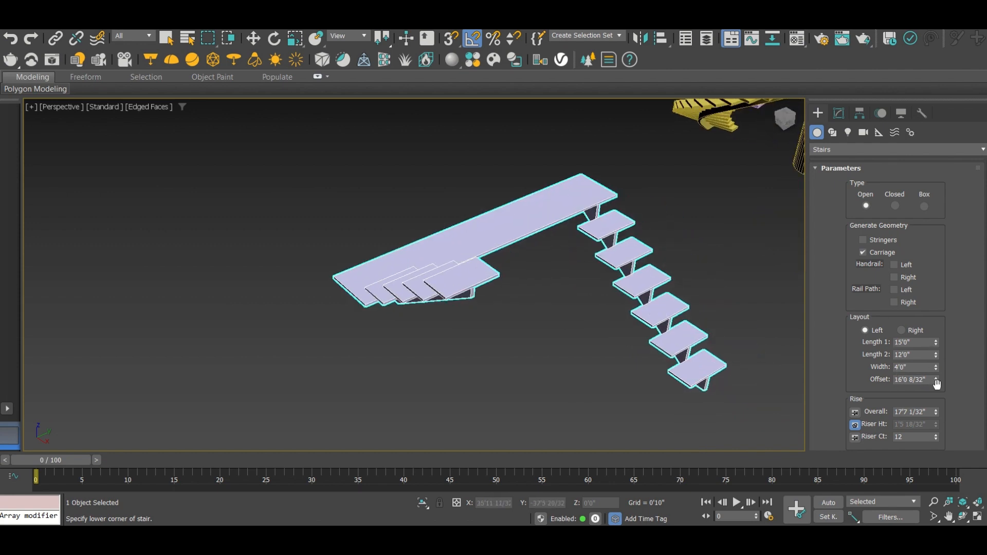
pyautogui.moveTo(936, 380); pyautogui.dragTo(920, 407)
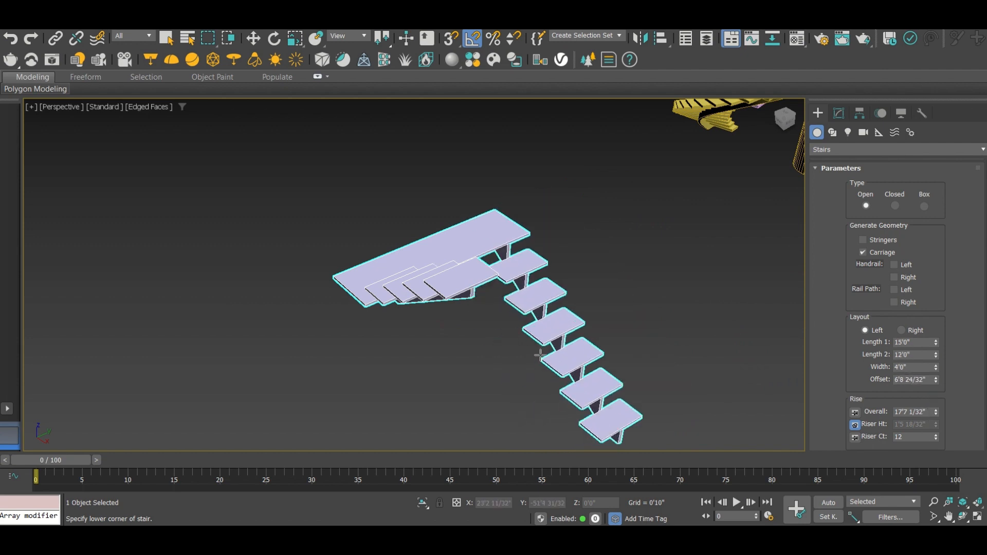
pyautogui.keyDown('alt'); pyautogui.moveTo(540, 355); pyautogui.dragTo(498, 353, button='middle'); pyautogui.keyUp('alt')
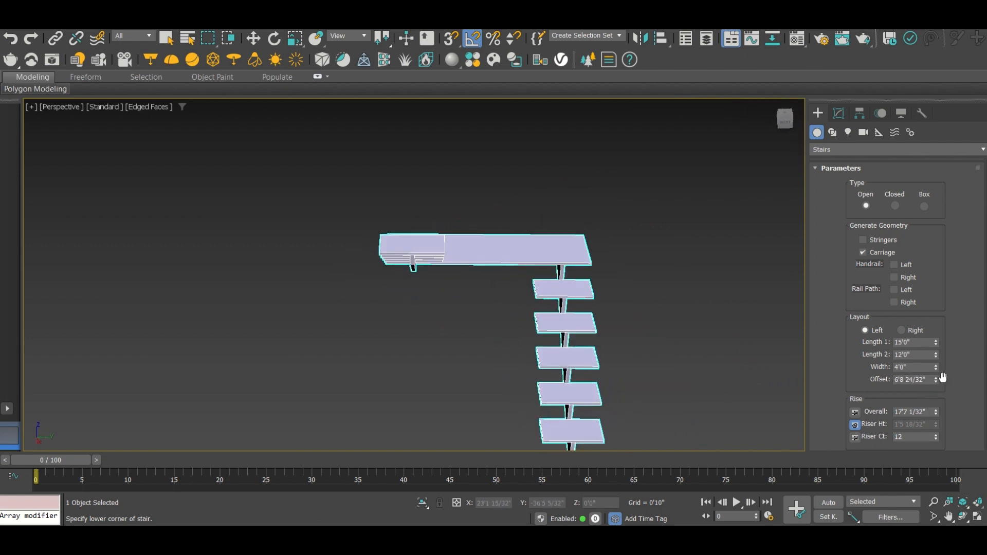
pyautogui.moveTo(935, 382); pyautogui.dragTo(898, 411)
pyautogui.keyDown('alt'); pyautogui.moveTo(668, 373); pyautogui.dragTo(668, 371, button='middle'); pyautogui.keyUp('alt')
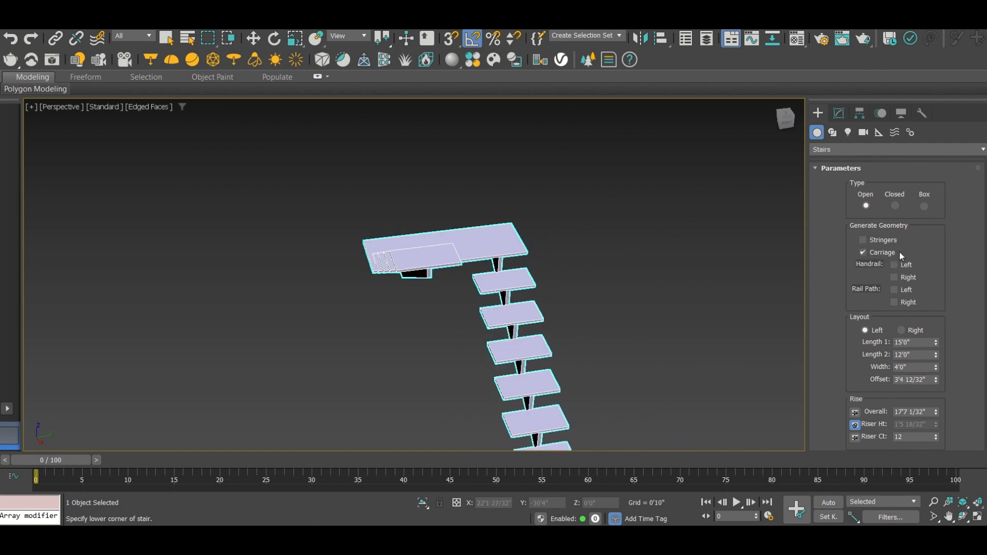
# Try the Closed and Box types on the U-type stair and return it to Open
pyautogui.click(896, 205)
pyautogui.click(924, 206)
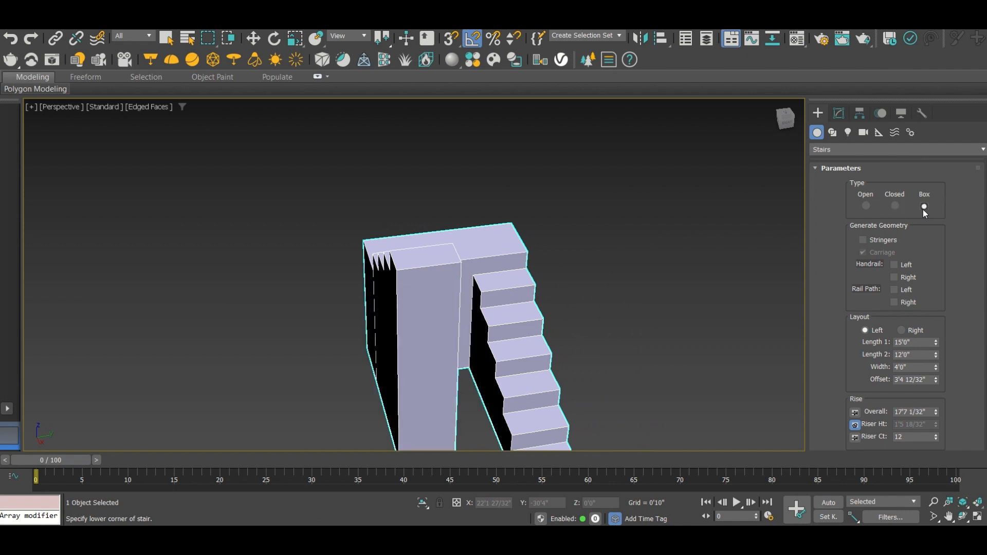
pyautogui.click(871, 207)
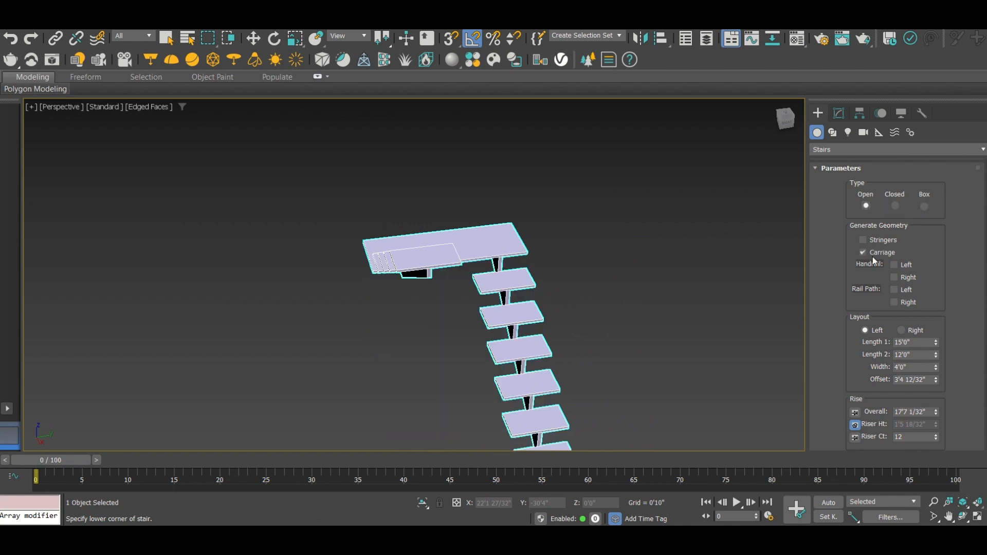
# Add left and right handrails to the U-type stair and check them from another angle
pyautogui.click(903, 265)
pyautogui.click(903, 277)
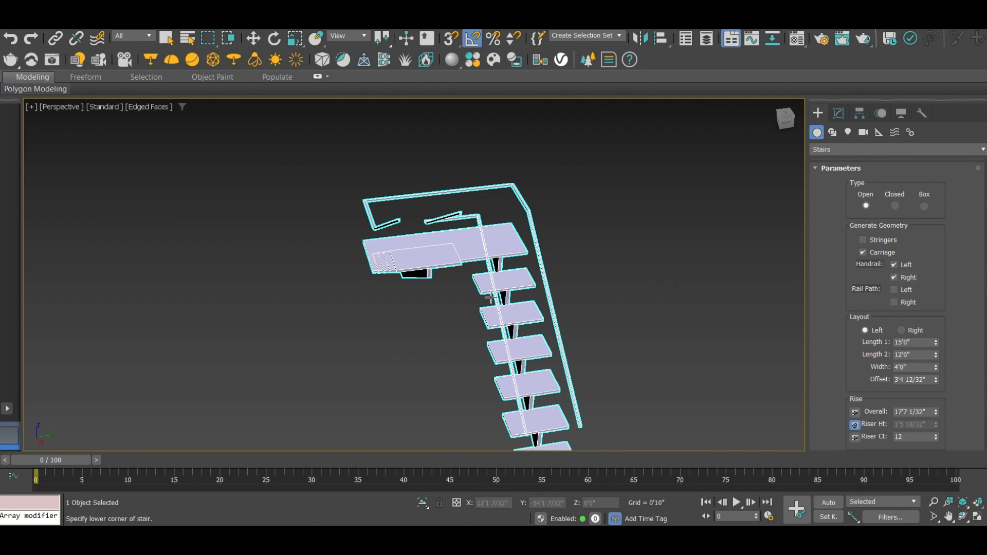
pyautogui.keyDown('alt'); pyautogui.moveTo(491, 297); pyautogui.dragTo(525, 292, button='middle'); pyautogui.keyUp('alt')
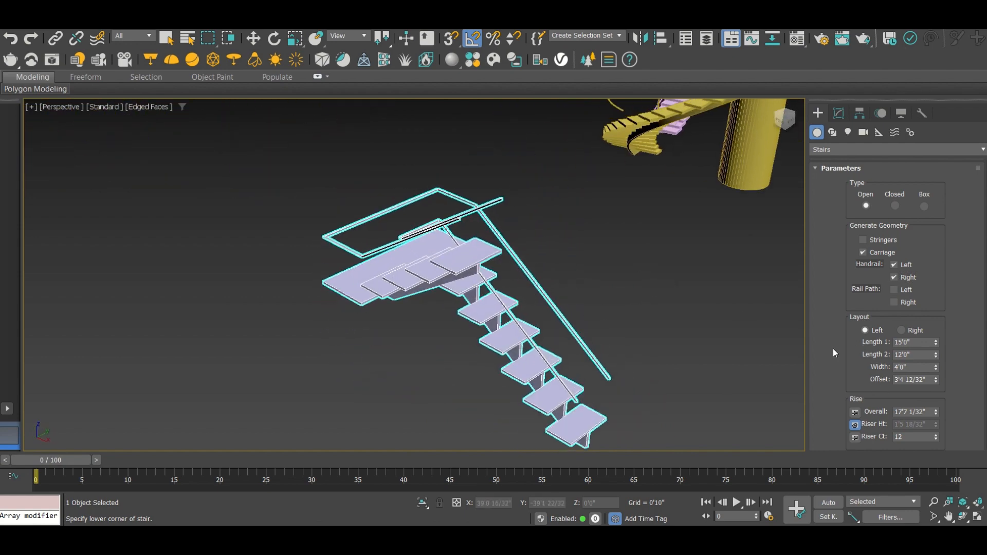
# Set the U-type stair's step thickness to about 0'8 17/32" and enable a custom step depth of about 3'2 1/32"
pyautogui.scroll(-5, 832, 348)
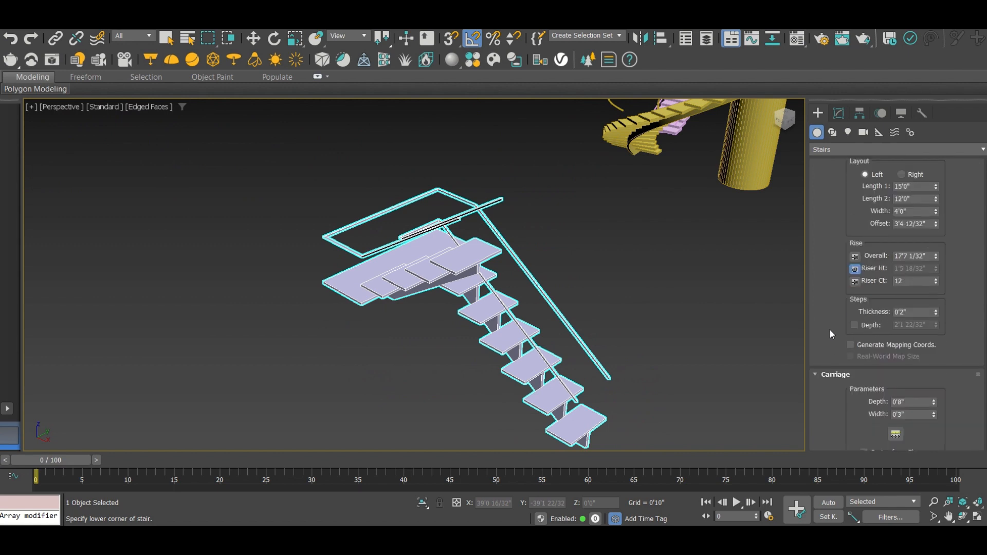
pyautogui.moveTo(936, 315); pyautogui.dragTo(881, 83)
pyautogui.moveTo(877, 70); pyautogui.dragTo(838, 137)
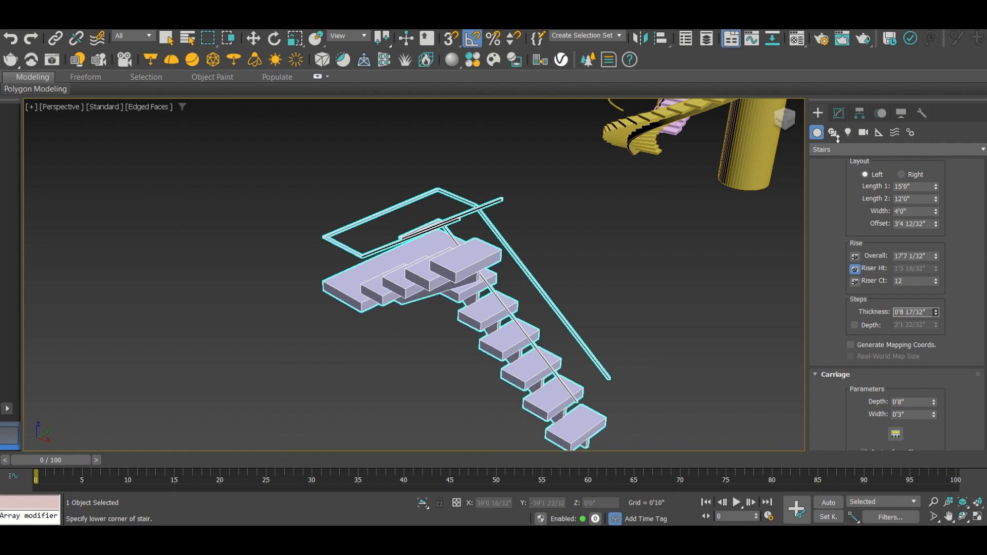
pyautogui.click(855, 325)
pyautogui.moveTo(939, 324); pyautogui.dragTo(928, 303)
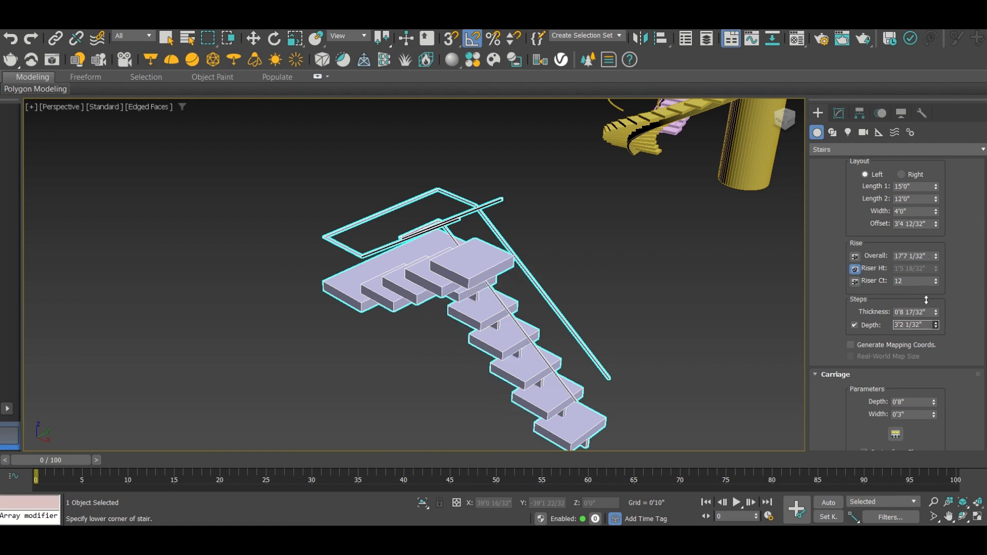
# Move the U-type stair toward the spiral stair along the Y axis, to about Y -45'8 11/32"
pyautogui.scroll(-5, 818, 326)
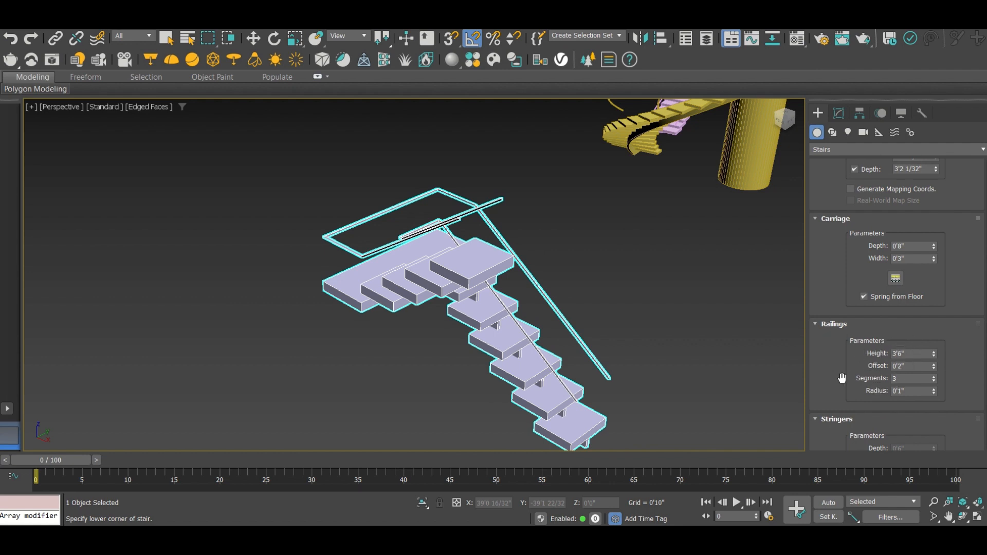
pyautogui.scroll(-1, 831, 388)
pyautogui.scroll(8, 831, 387)
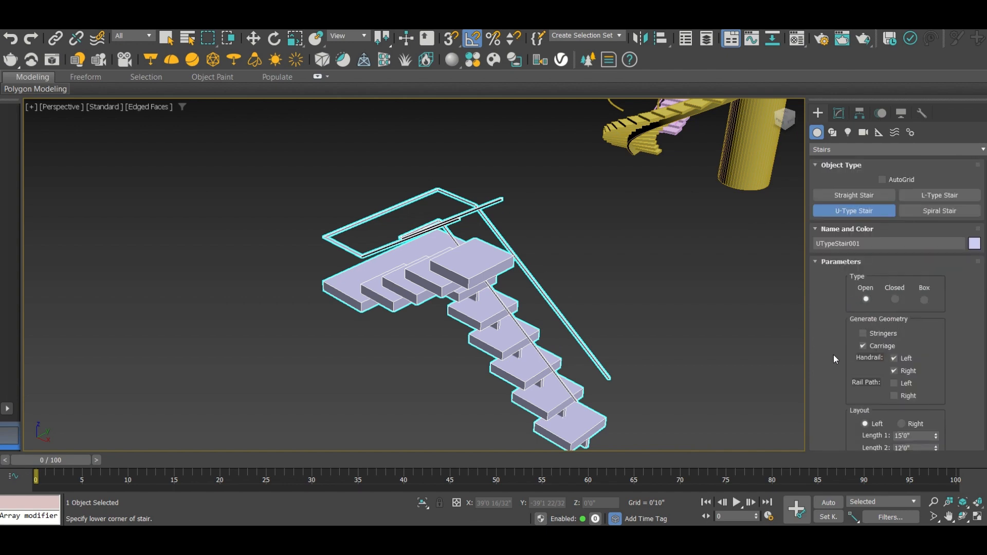
pyautogui.scroll(-4, 498, 309)
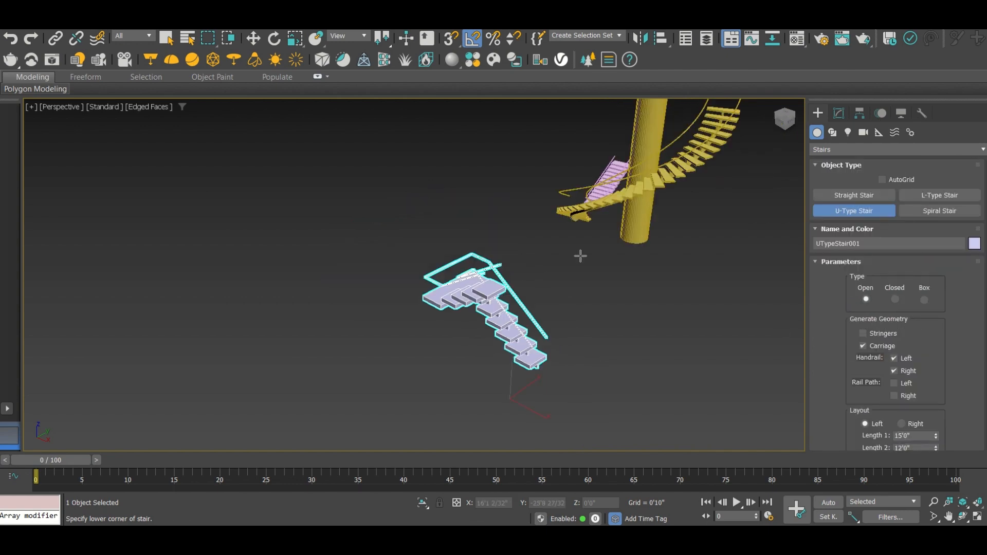
pyautogui.keyDown('alt'); pyautogui.moveTo(604, 249); pyautogui.dragTo(574, 265, button='middle'); pyautogui.keyUp('alt')
pyautogui.keyDown('alt'); pyautogui.moveTo(463, 277); pyautogui.dragTo(557, 260, button='middle'); pyautogui.keyUp('alt')
pyautogui.moveTo(437, 242); pyautogui.dragTo(628, 295, button='middle')
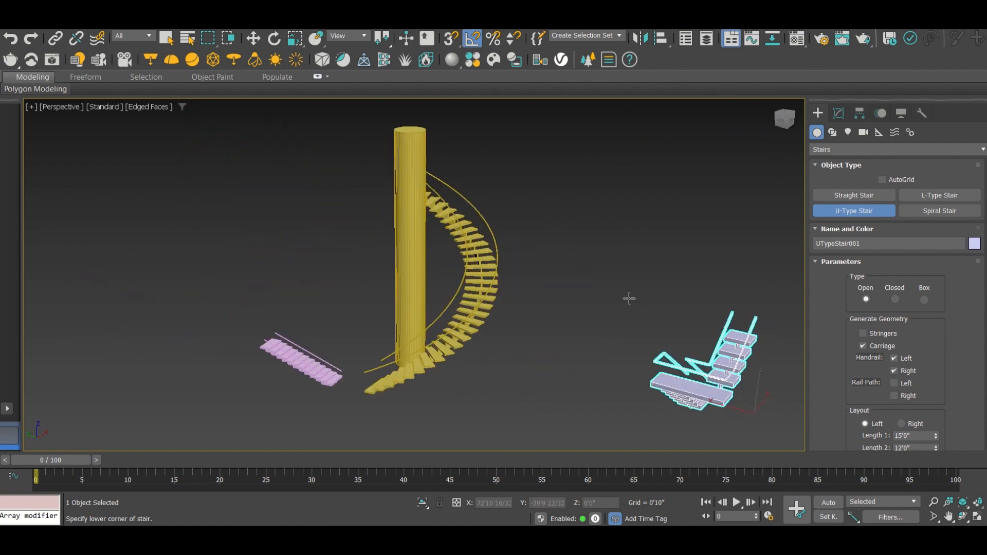
pyautogui.press('w')
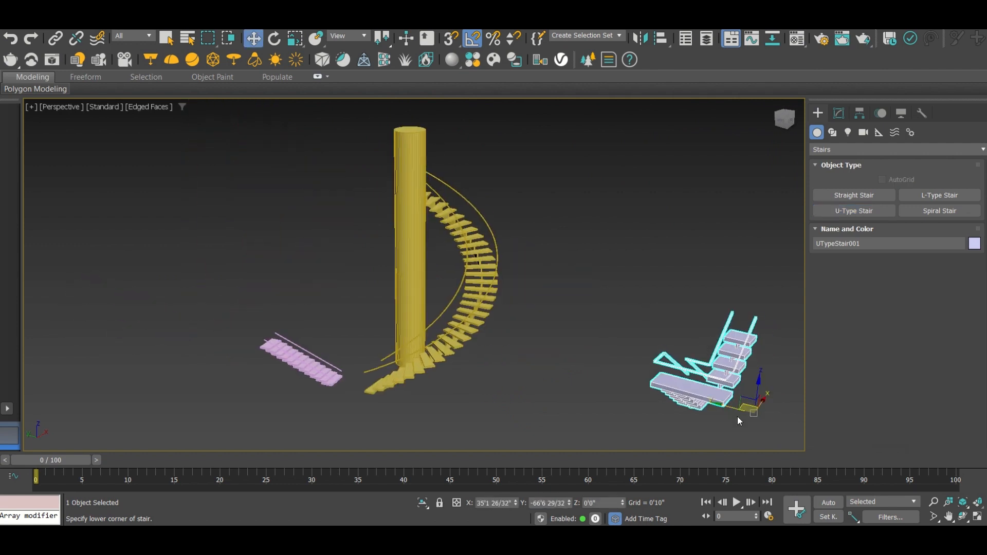
pyautogui.moveTo(740, 421); pyautogui.dragTo(601, 423)
# Reposition the straight stair to about X -12'10 24/32" and Z 17'9 3/32", rotating it about its vertical axis
pyautogui.click(300, 355)
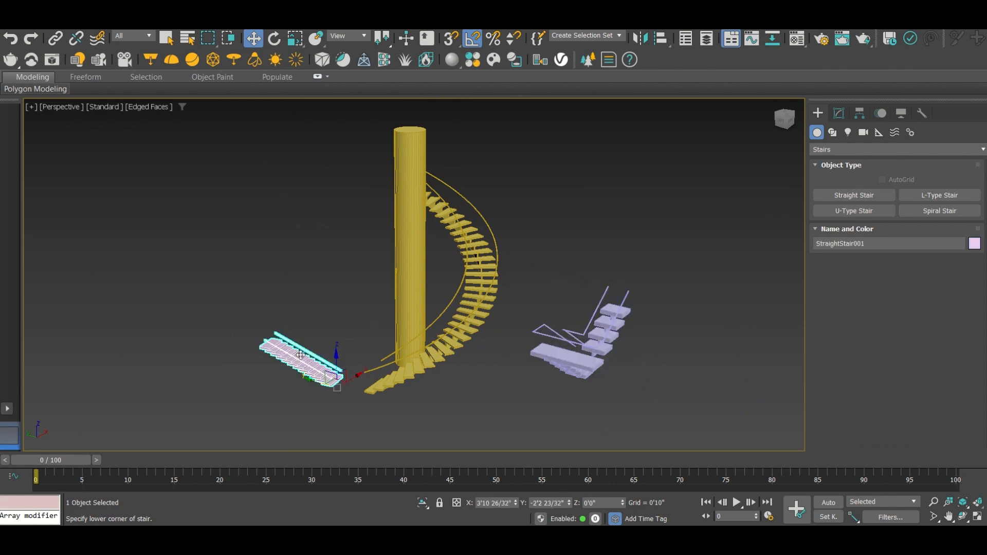
pyautogui.moveTo(336, 355); pyautogui.dragTo(353, 264)
pyautogui.press('e')
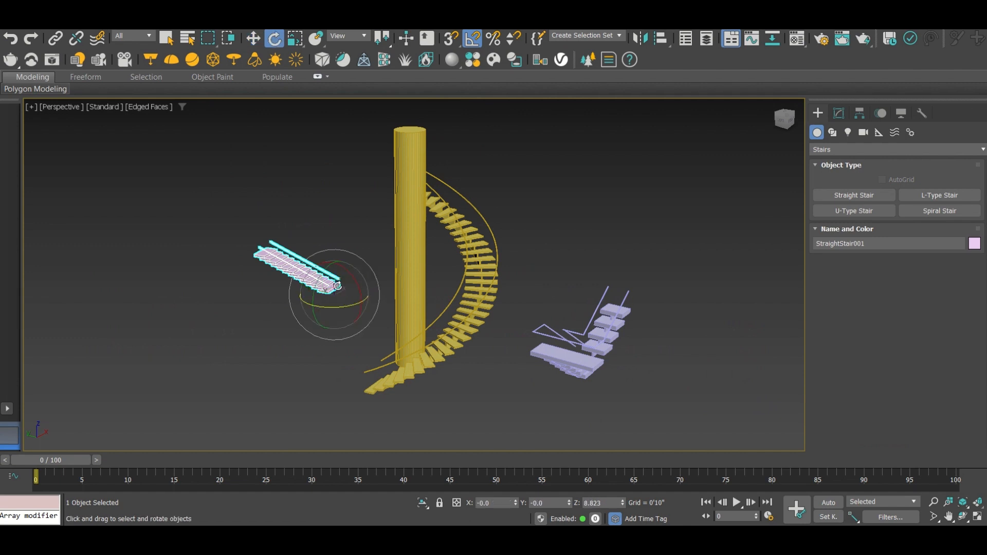
pyautogui.moveTo(342, 306); pyautogui.dragTo(284, 322)
pyautogui.press('w')
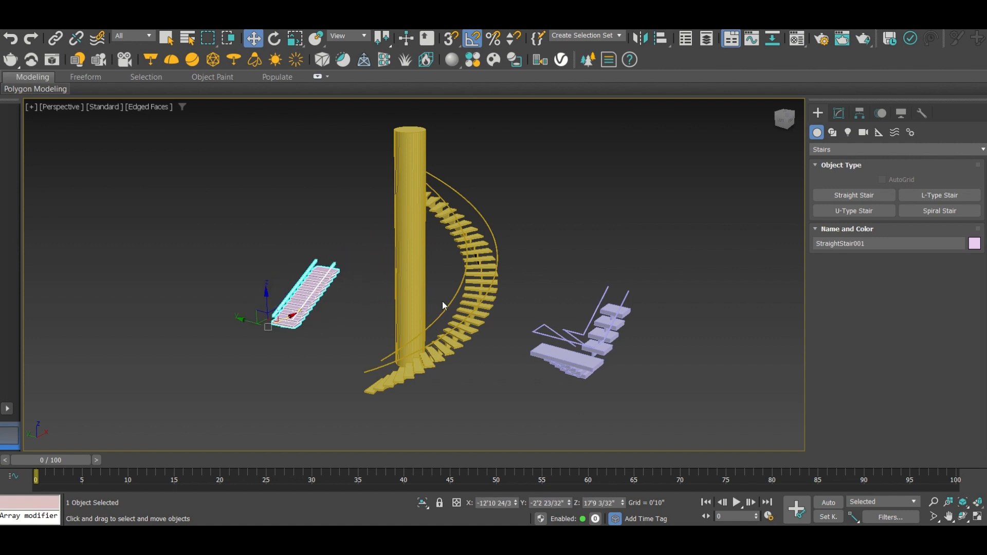
# Bring the U-type stair still closer to the spiral stair, to about Y -38'7 26/32"
pyautogui.moveTo(443, 306); pyautogui.dragTo(481, 333, button='middle')
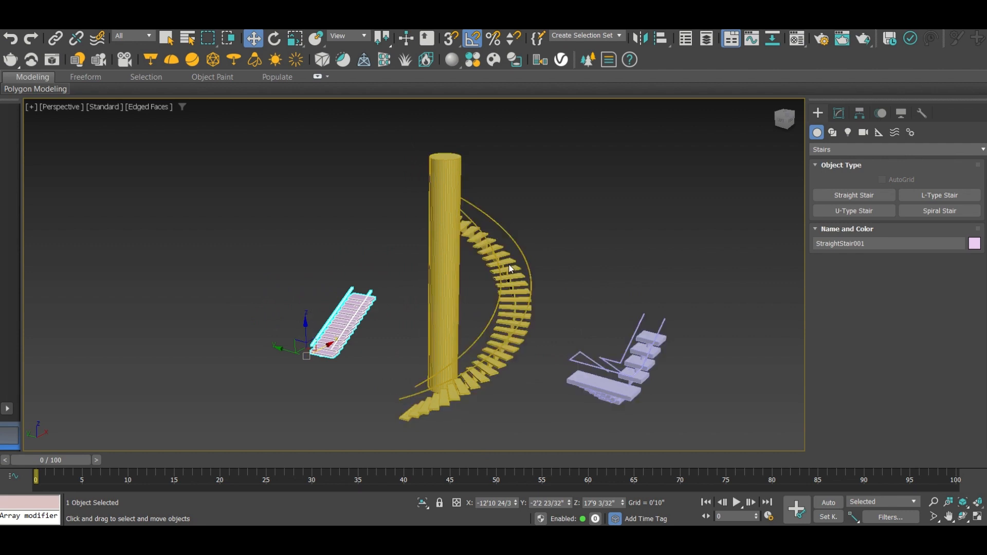
pyautogui.click(568, 341)
pyautogui.click(624, 383)
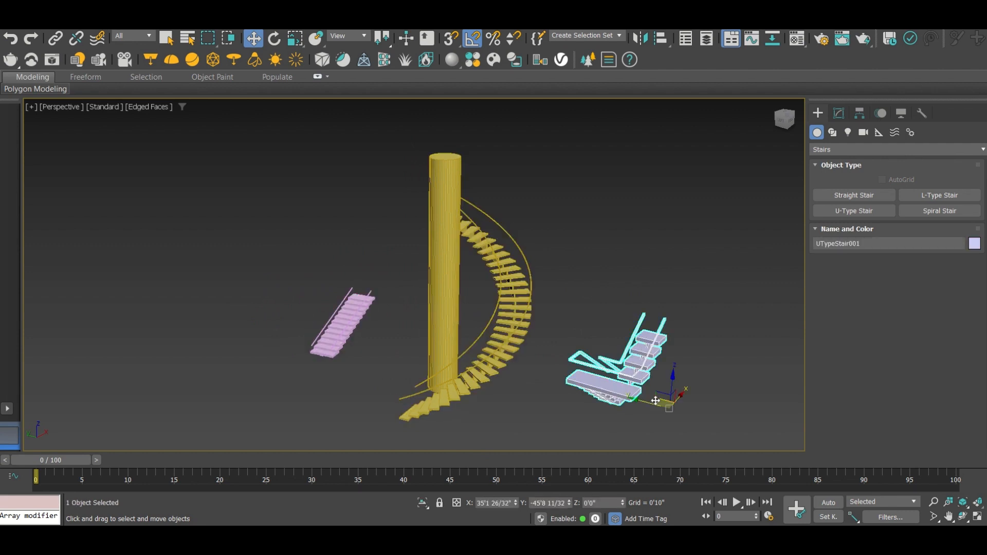
pyautogui.moveTo(640, 400); pyautogui.dragTo(603, 390)
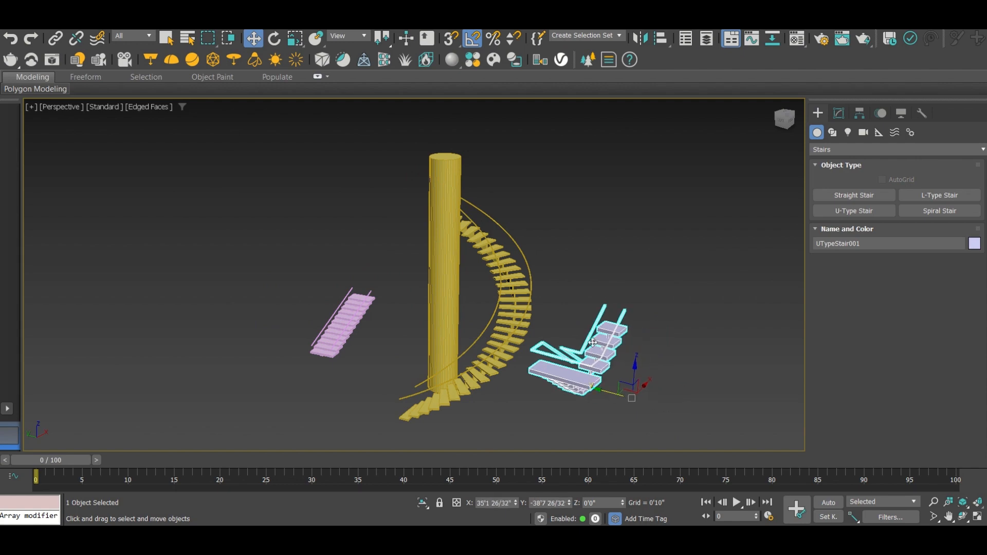